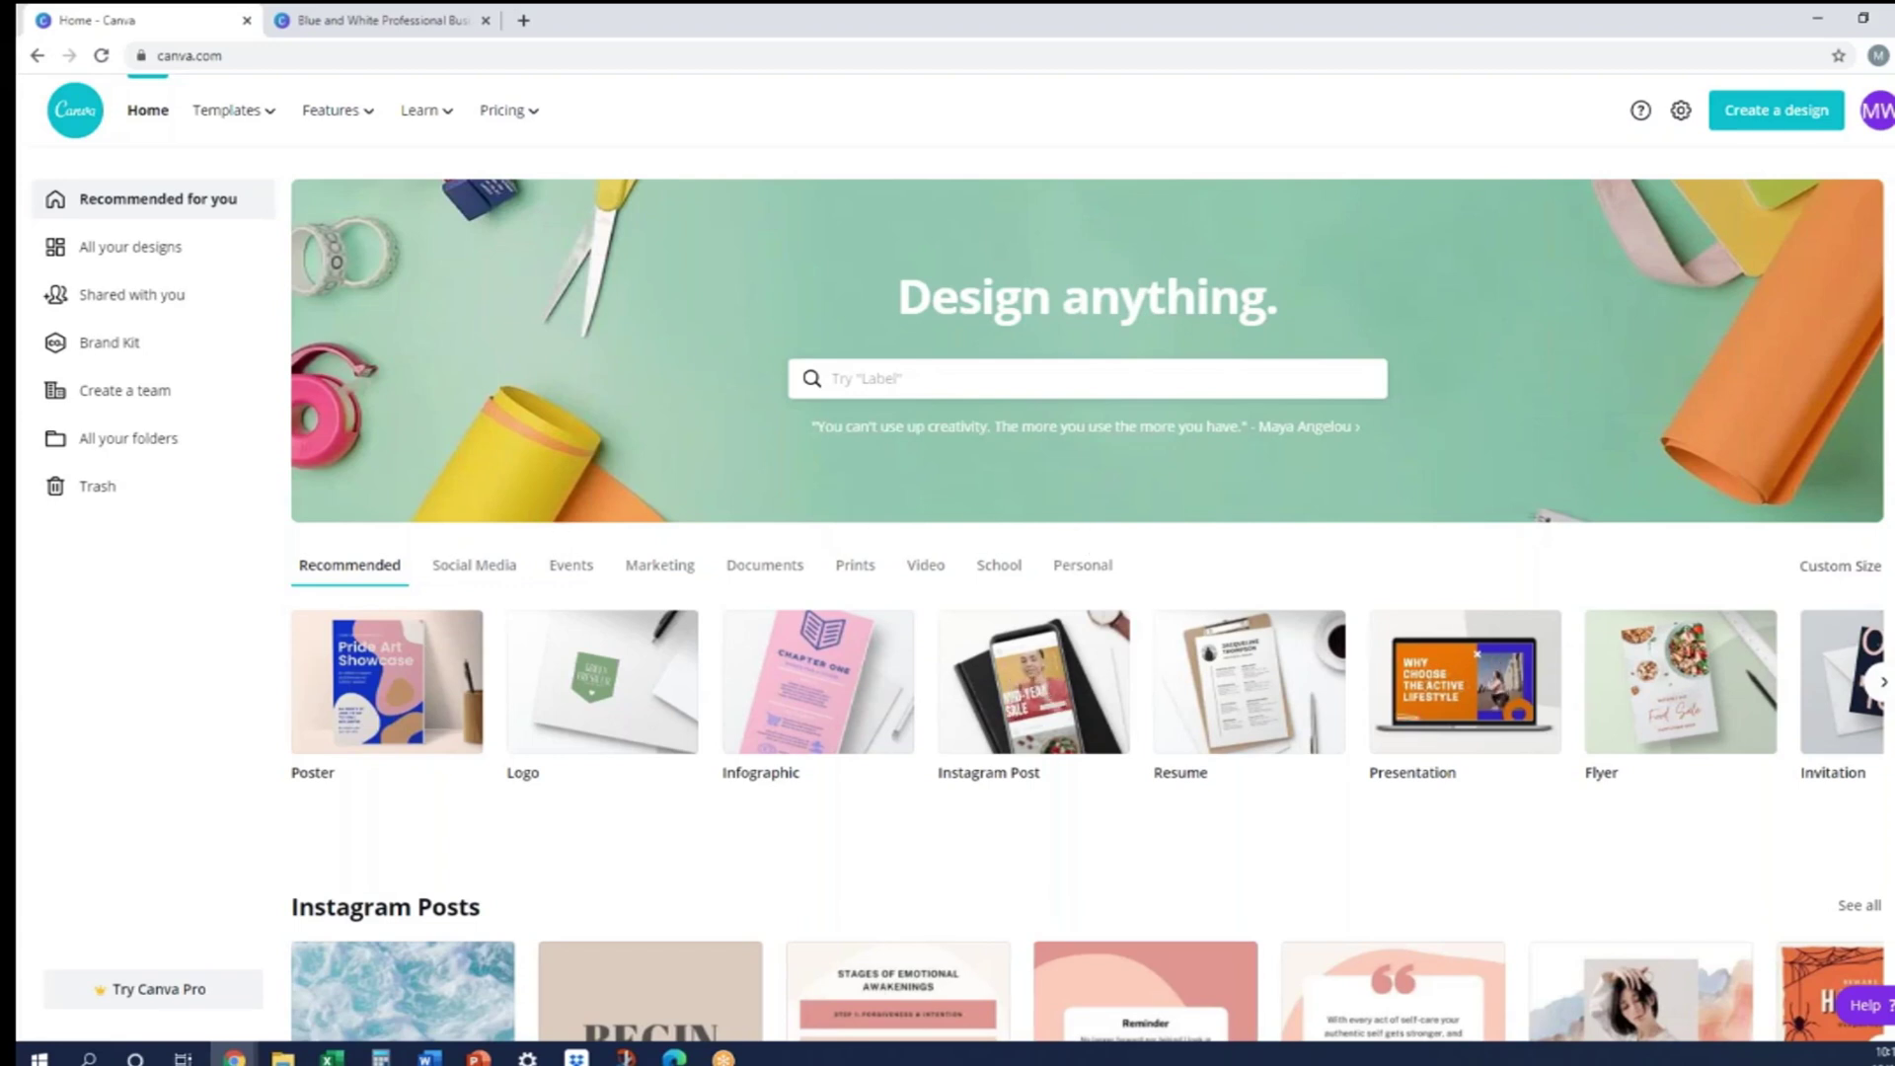
# Step: Search Canva for 'linkedin' and choose the LinkedIn Banner design type
pyautogui.click(1105, 376)
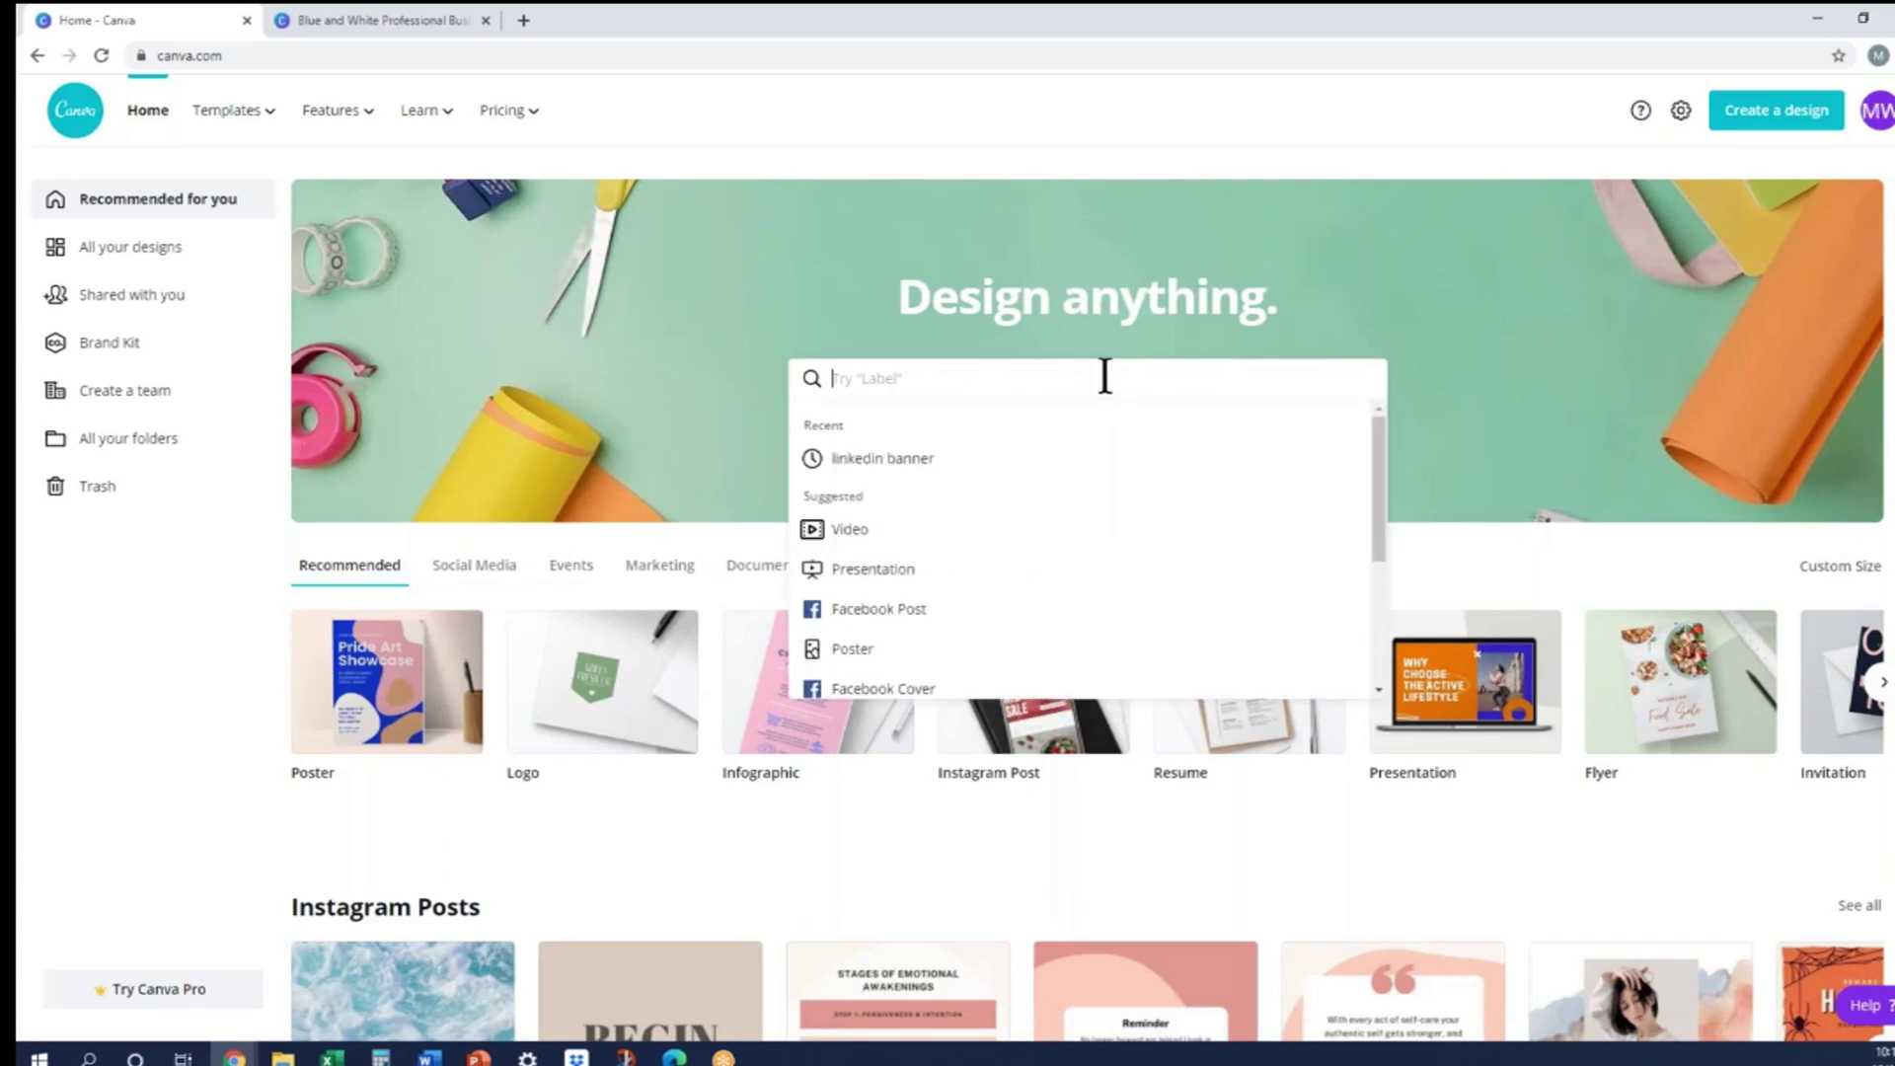
pyautogui.write('linkedin')
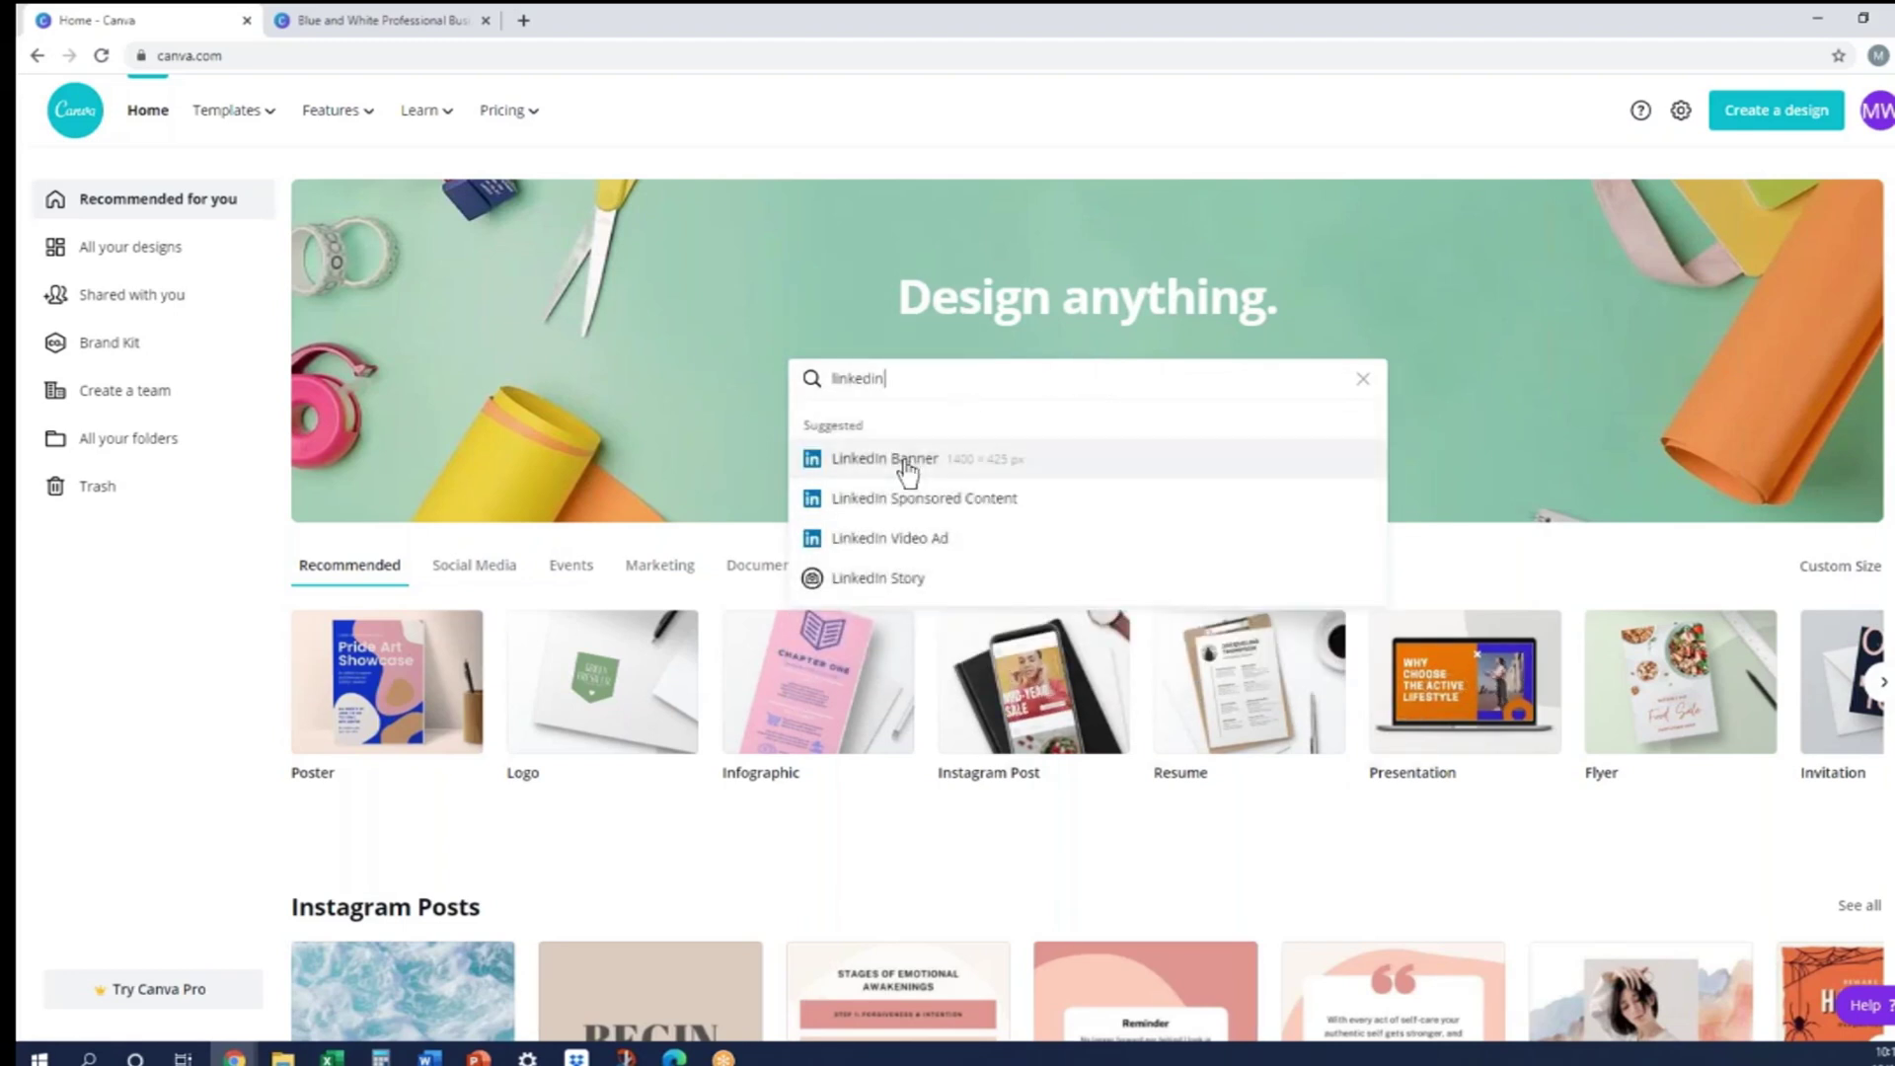
pyautogui.click(905, 466)
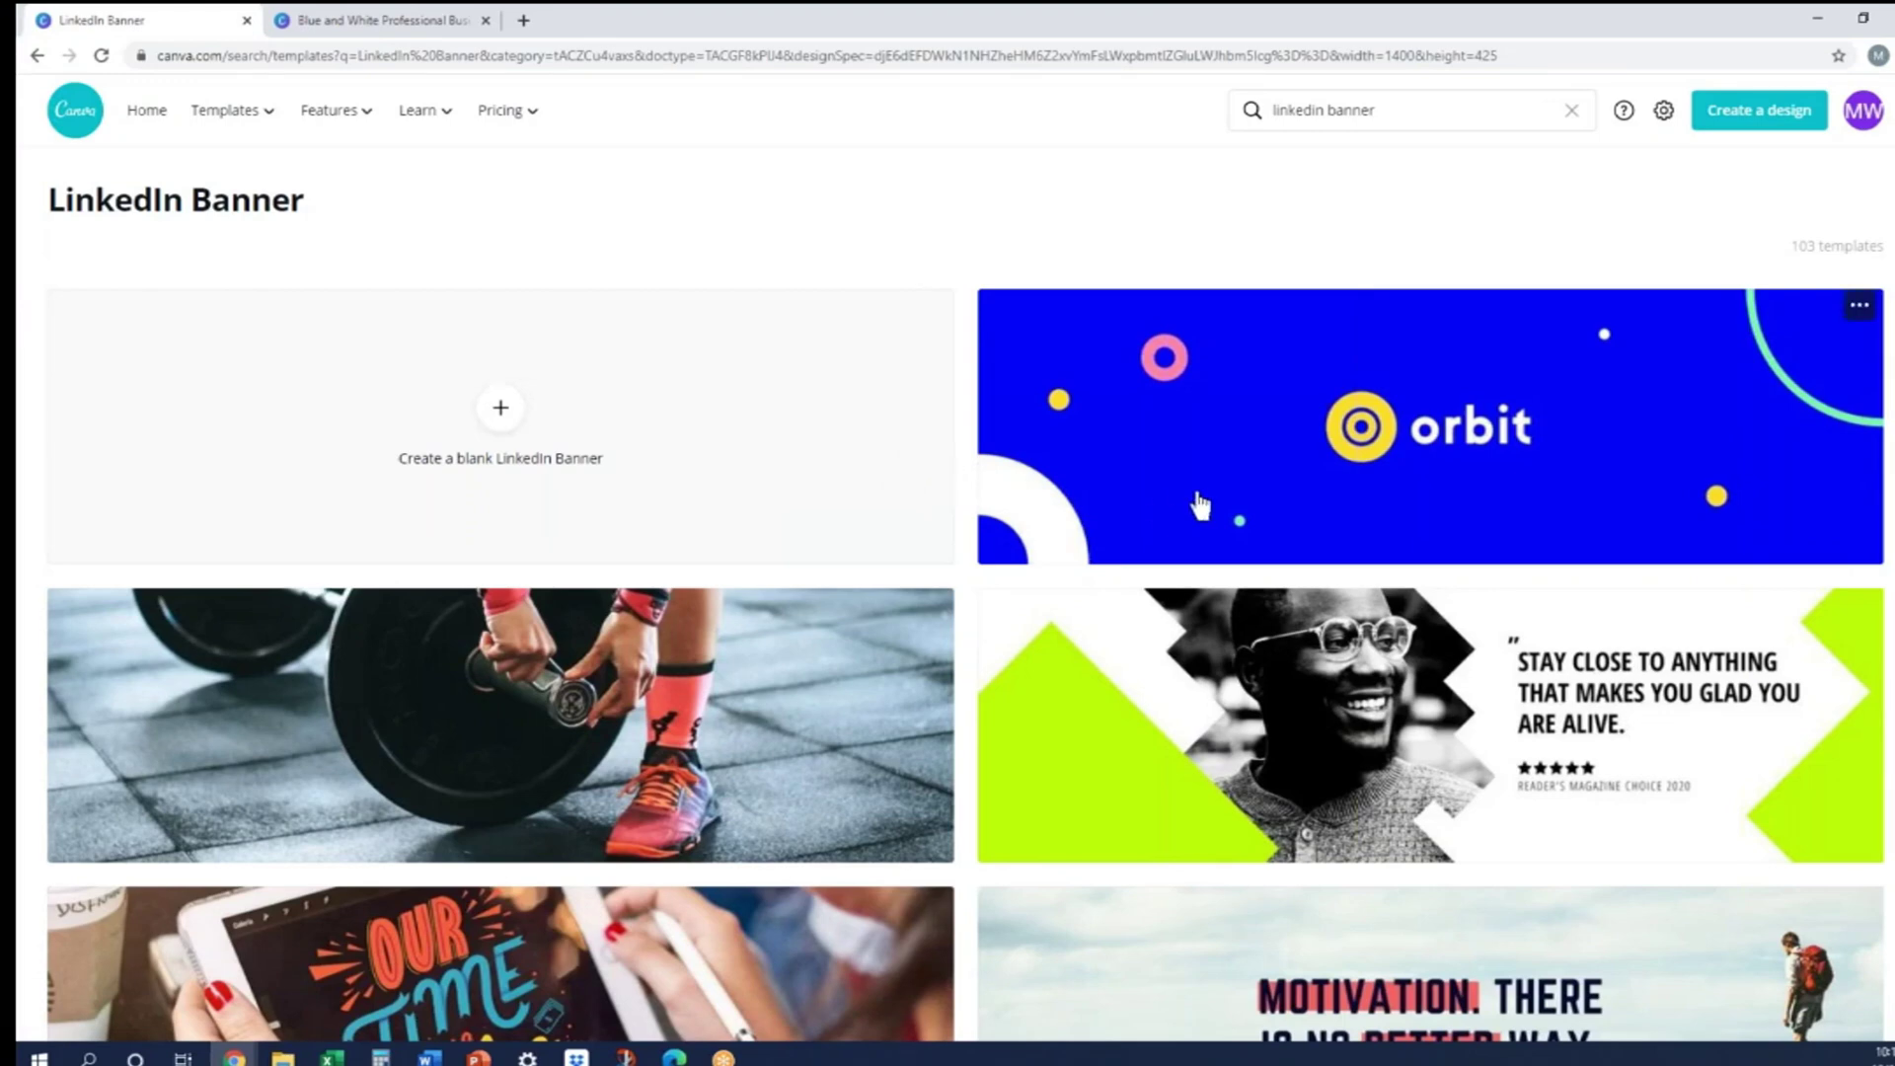
# Step: Scroll the LinkedIn banner templates and open the ocean-wave Sailor and Bright template
pyautogui.scroll(-1, 1267, 496)
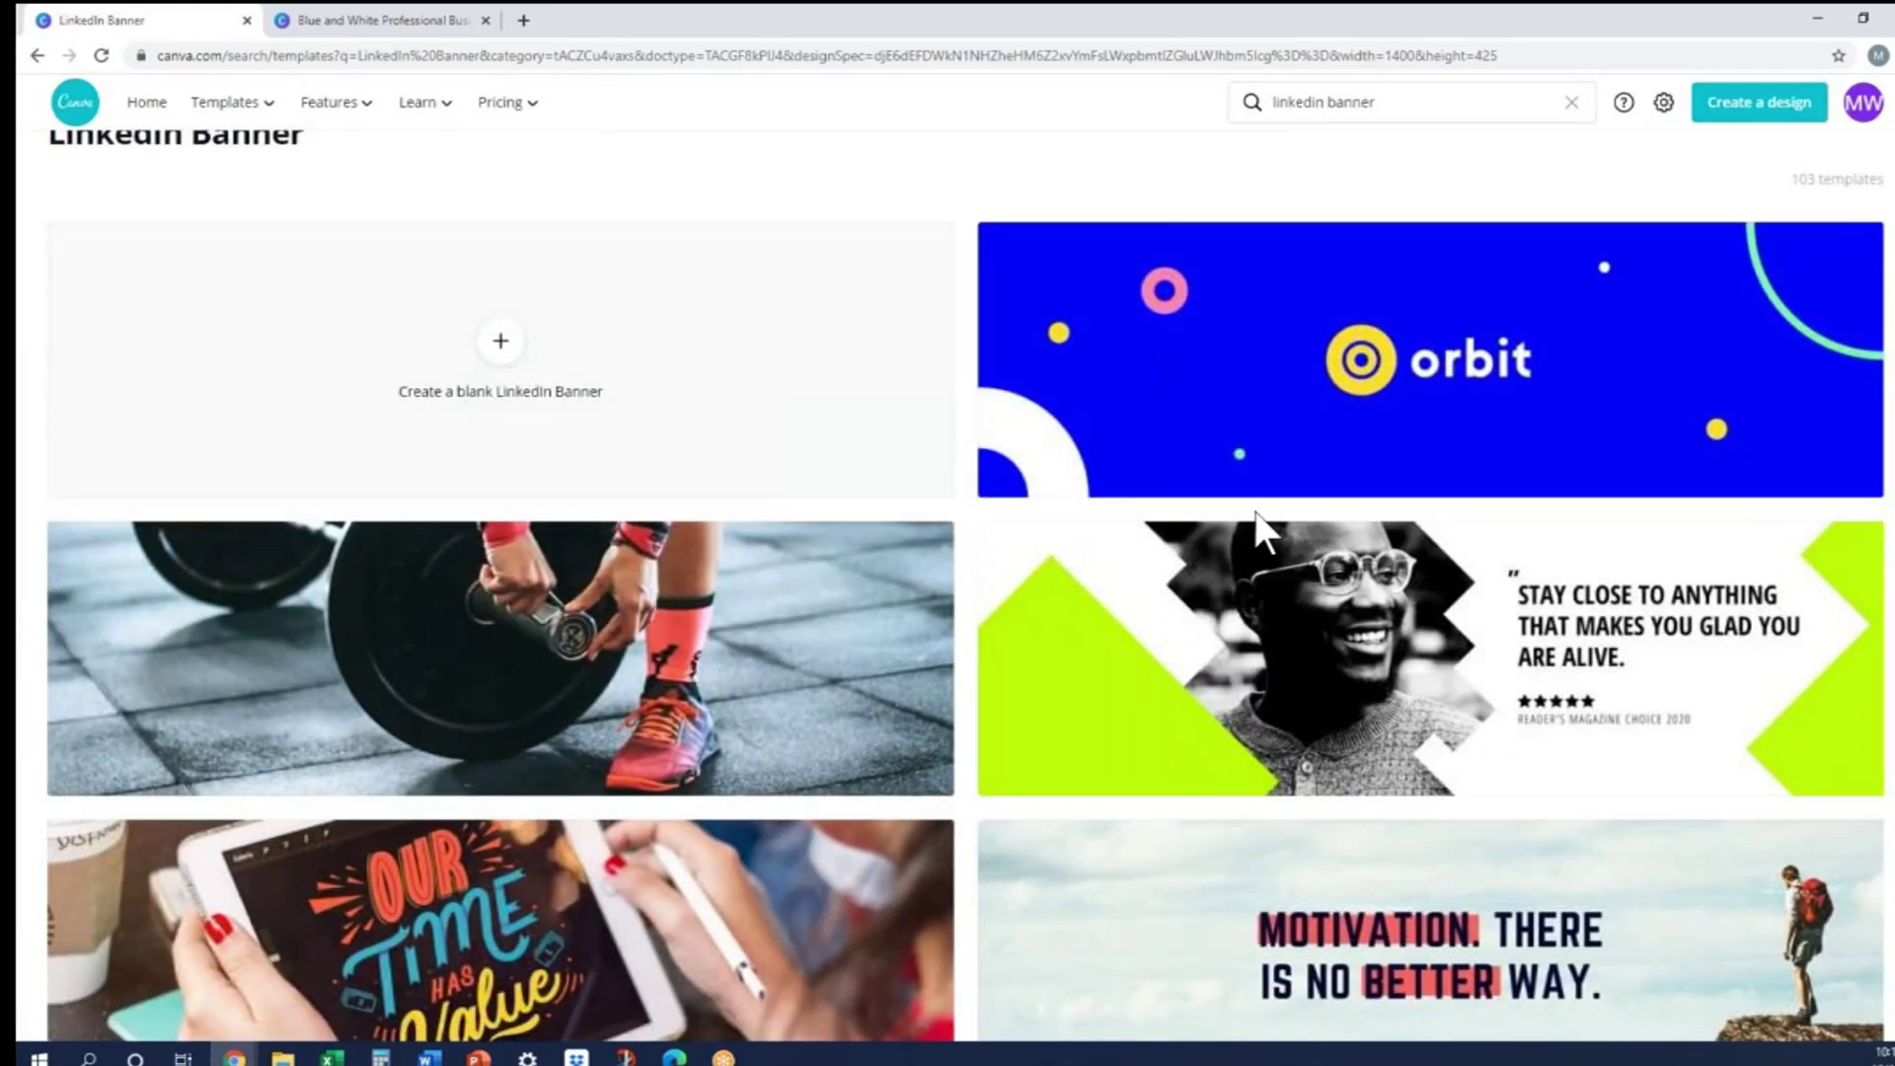
pyautogui.scroll(-3, 1257, 510)
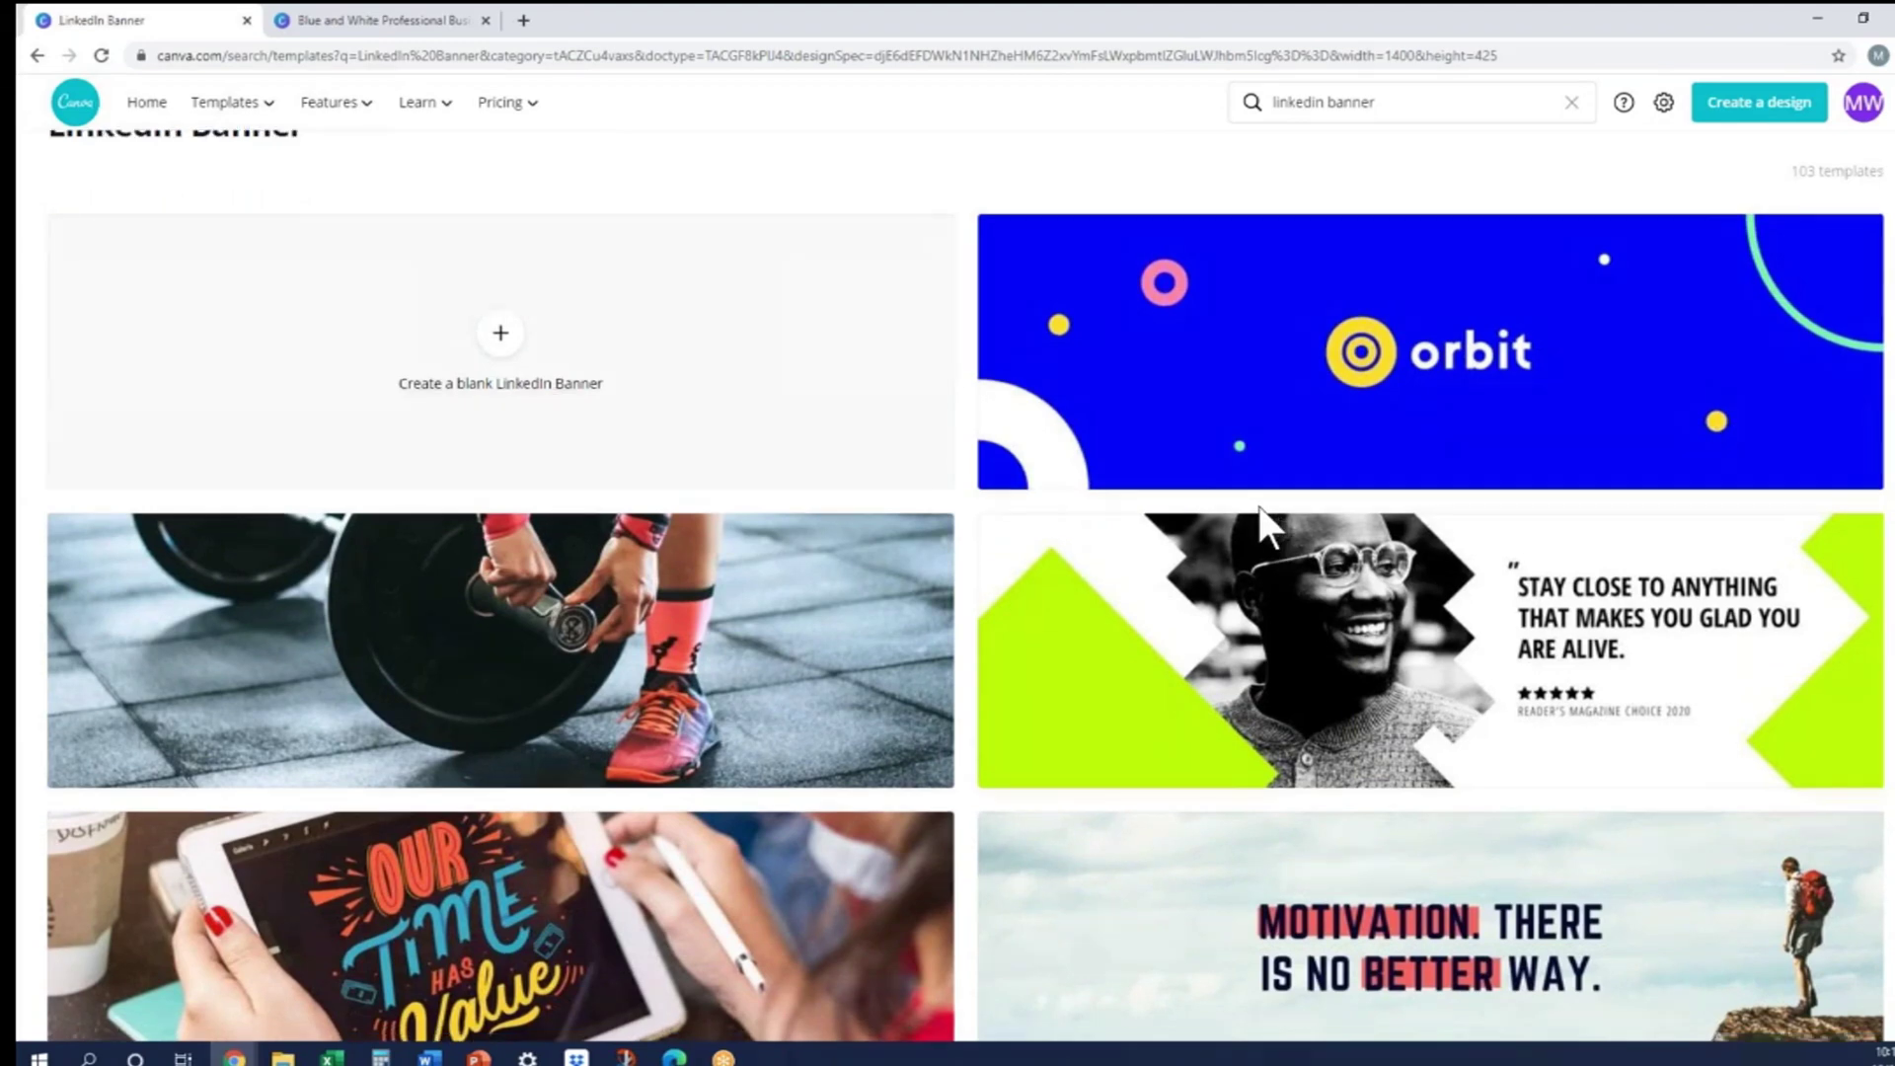
pyautogui.scroll(-5, 1296, 505)
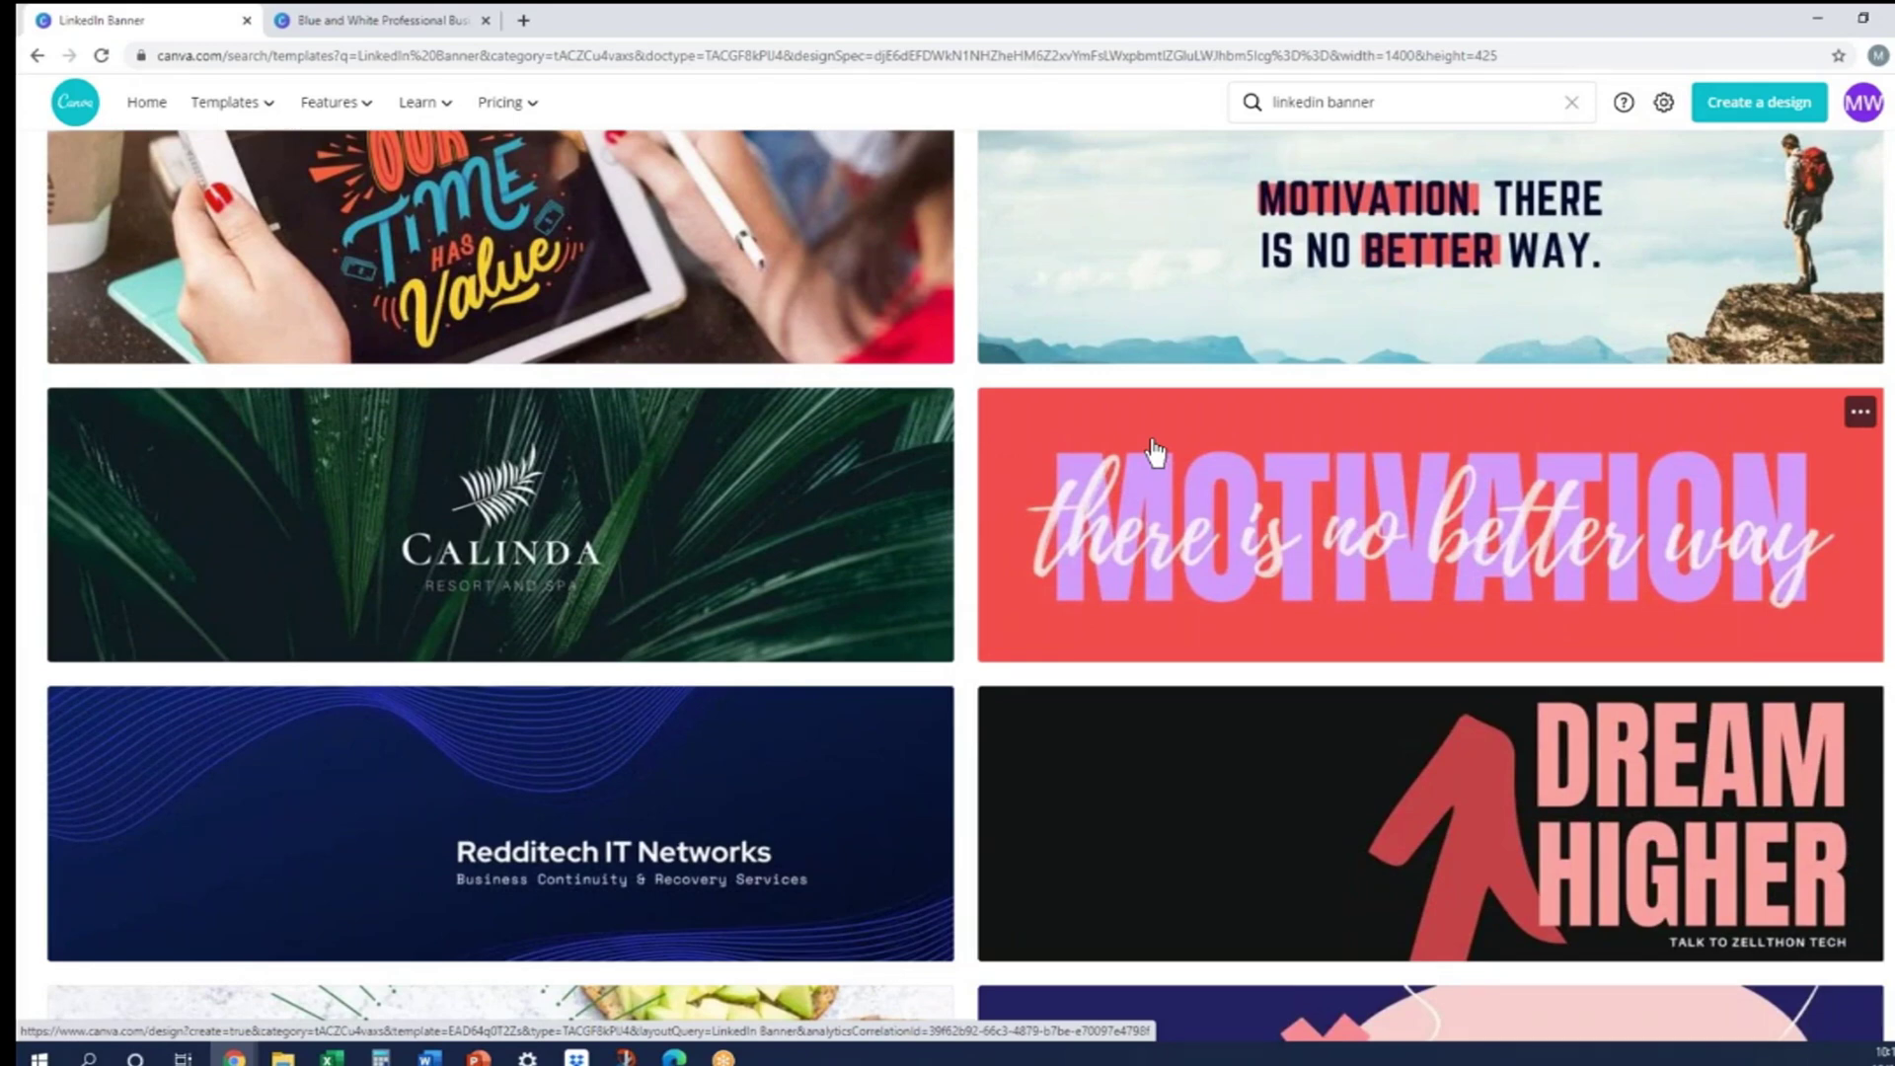
pyautogui.scroll(-2, 1197, 478)
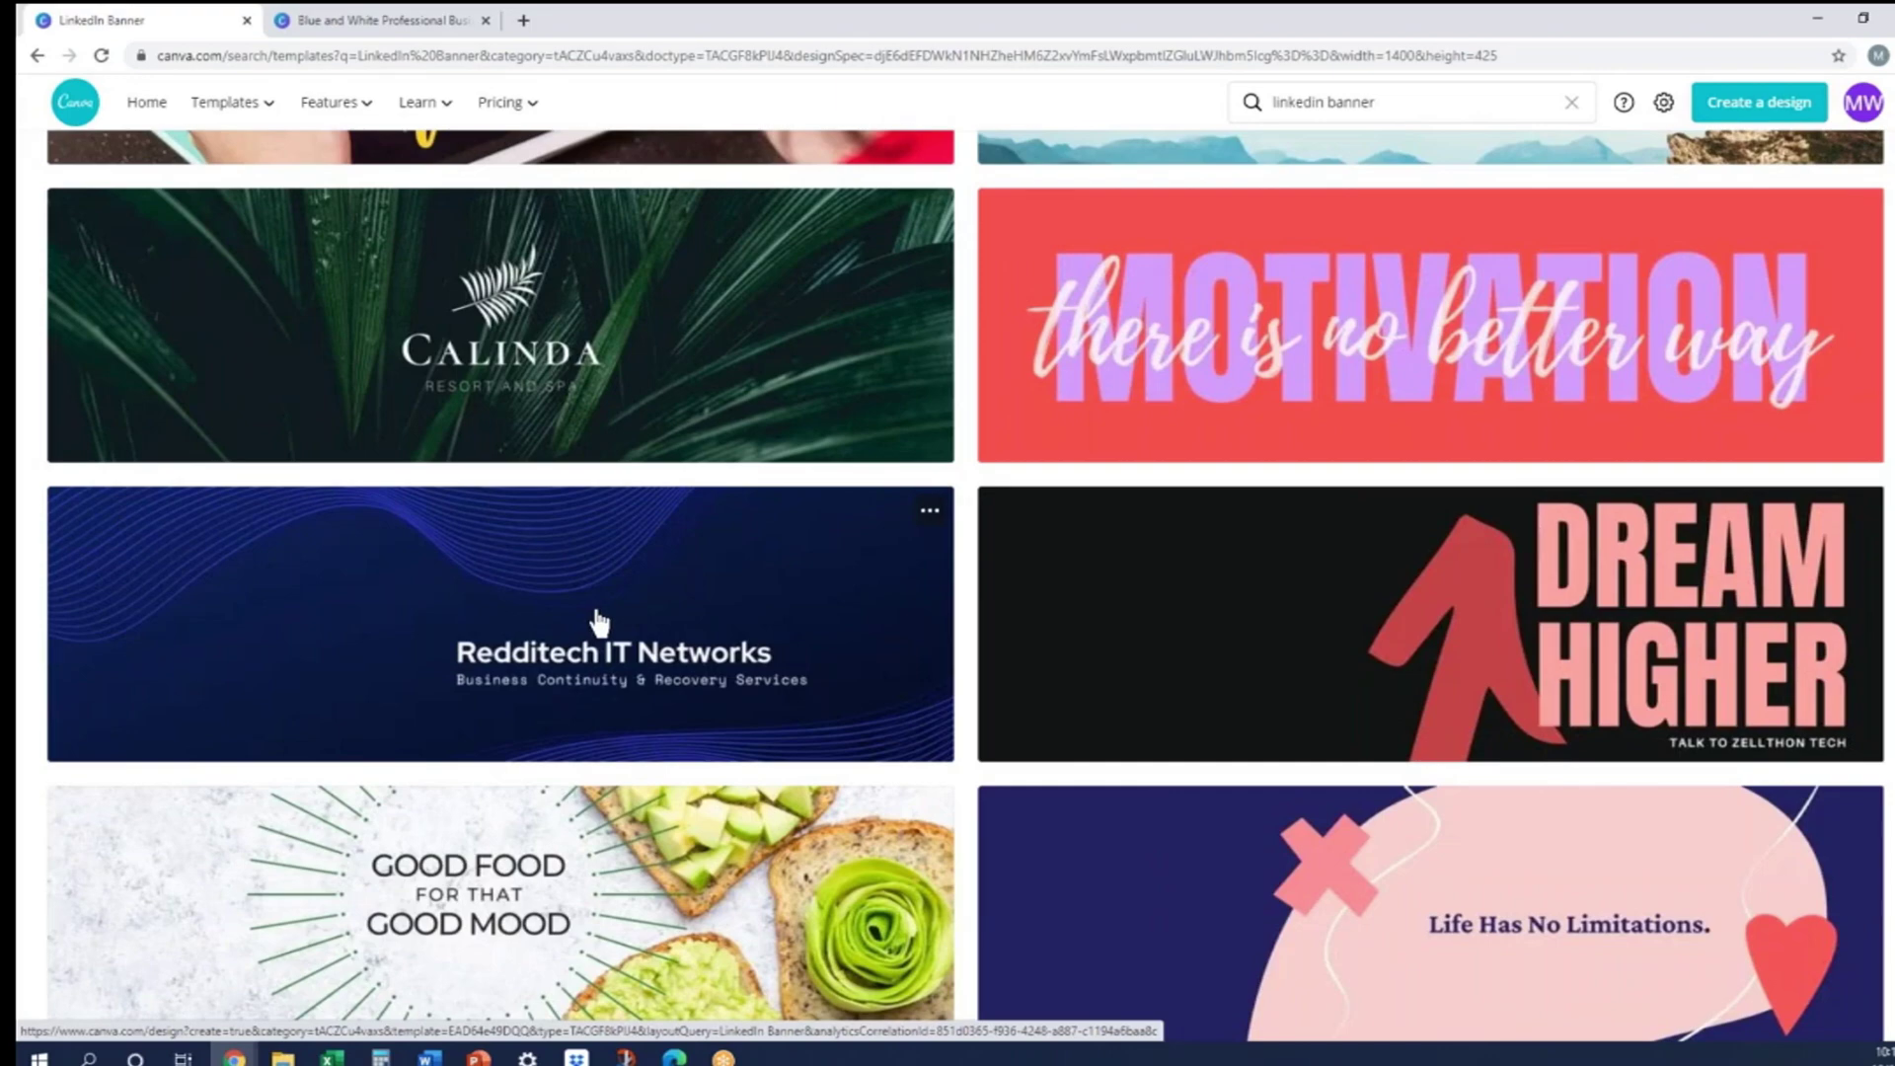
pyautogui.scroll(-7, 612, 614)
pyautogui.scroll(-6, 612, 614)
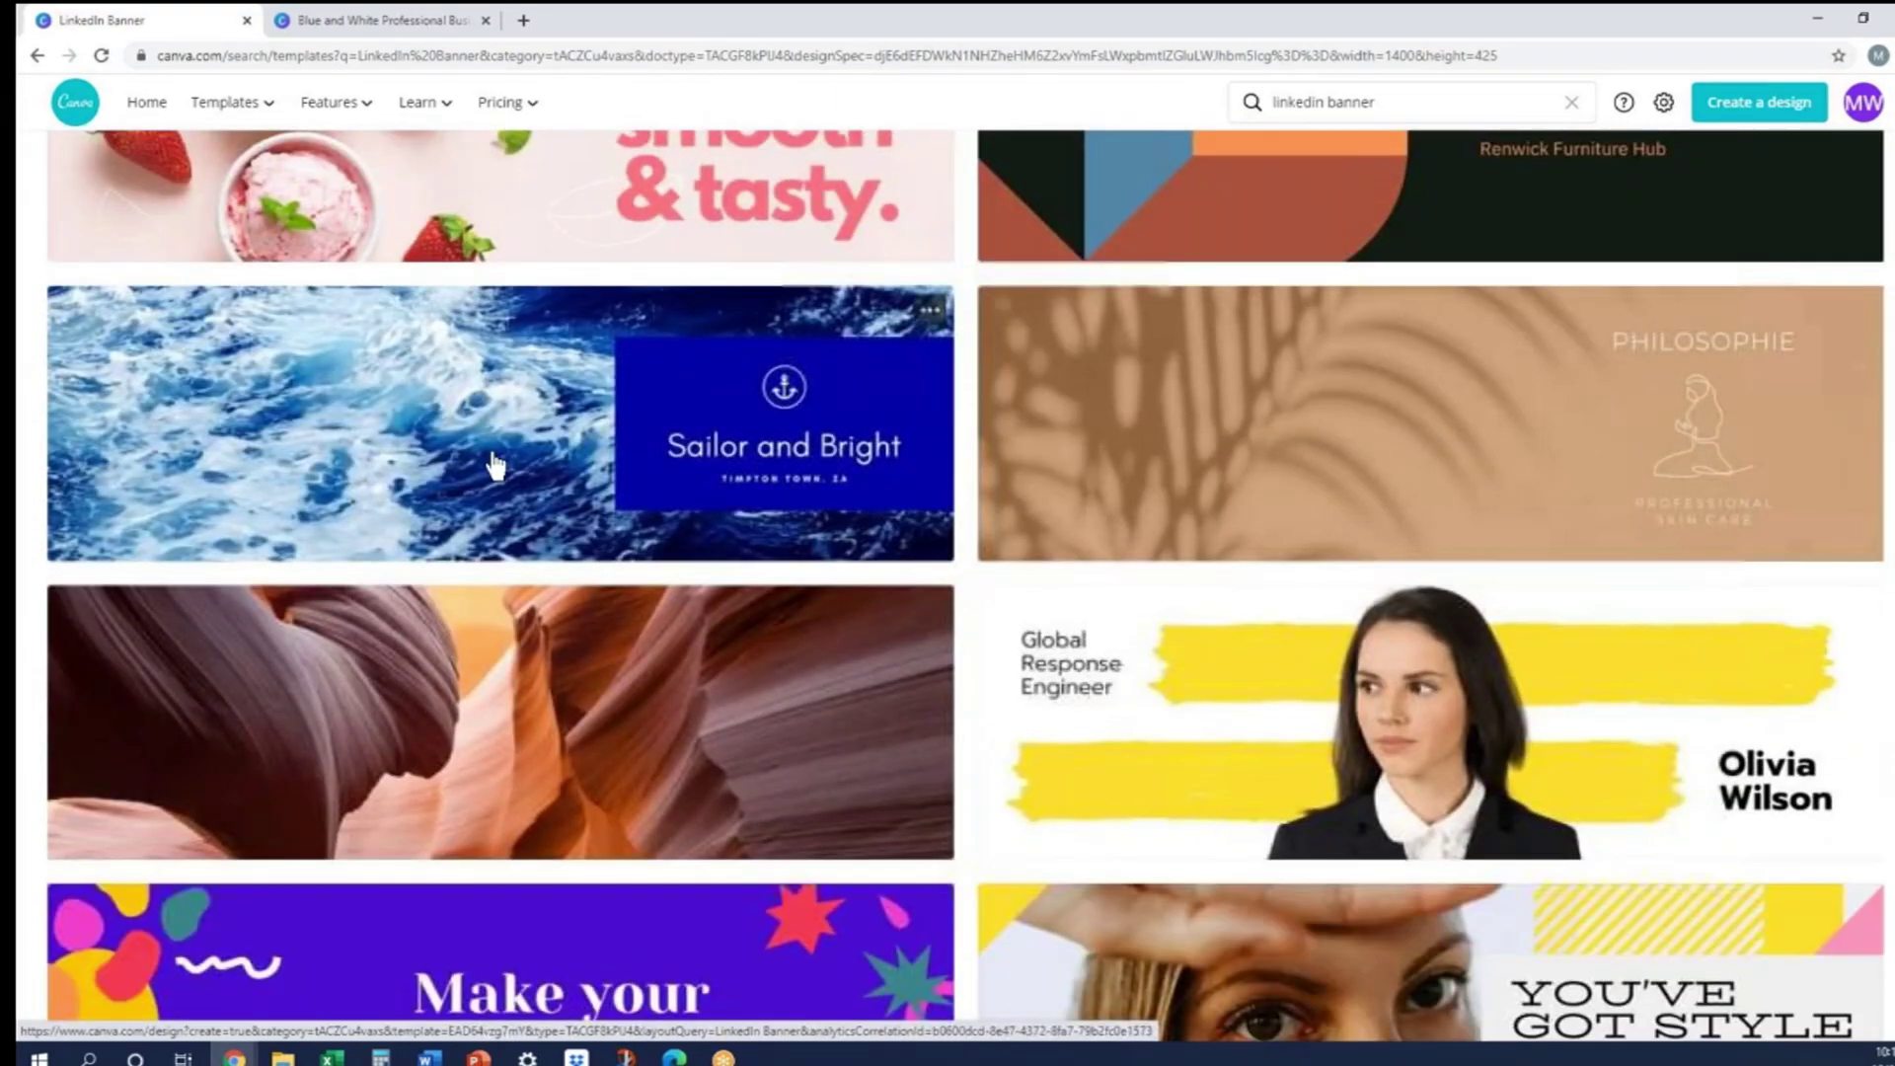
pyautogui.click(491, 464)
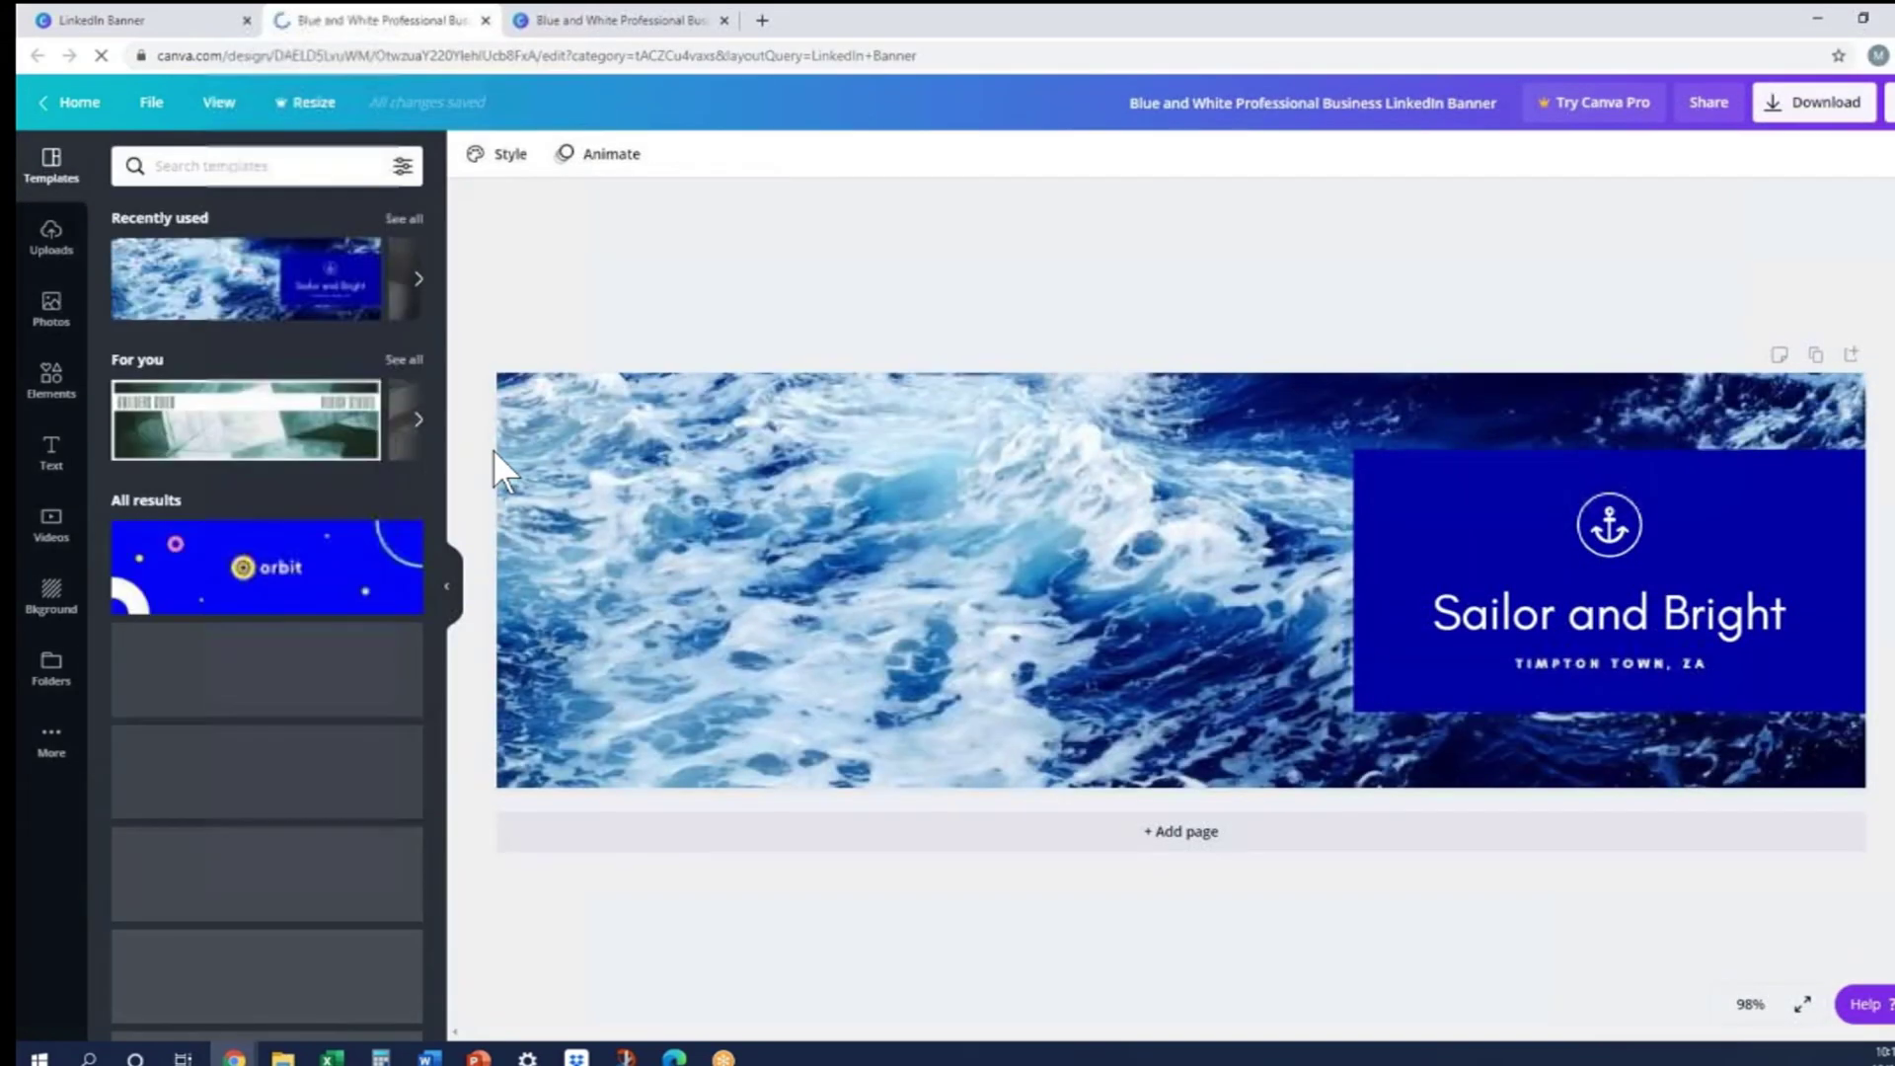
# Step: Delete the anchor and text group, then enlarge the blue box up, left and down
pyautogui.click(1507, 497)
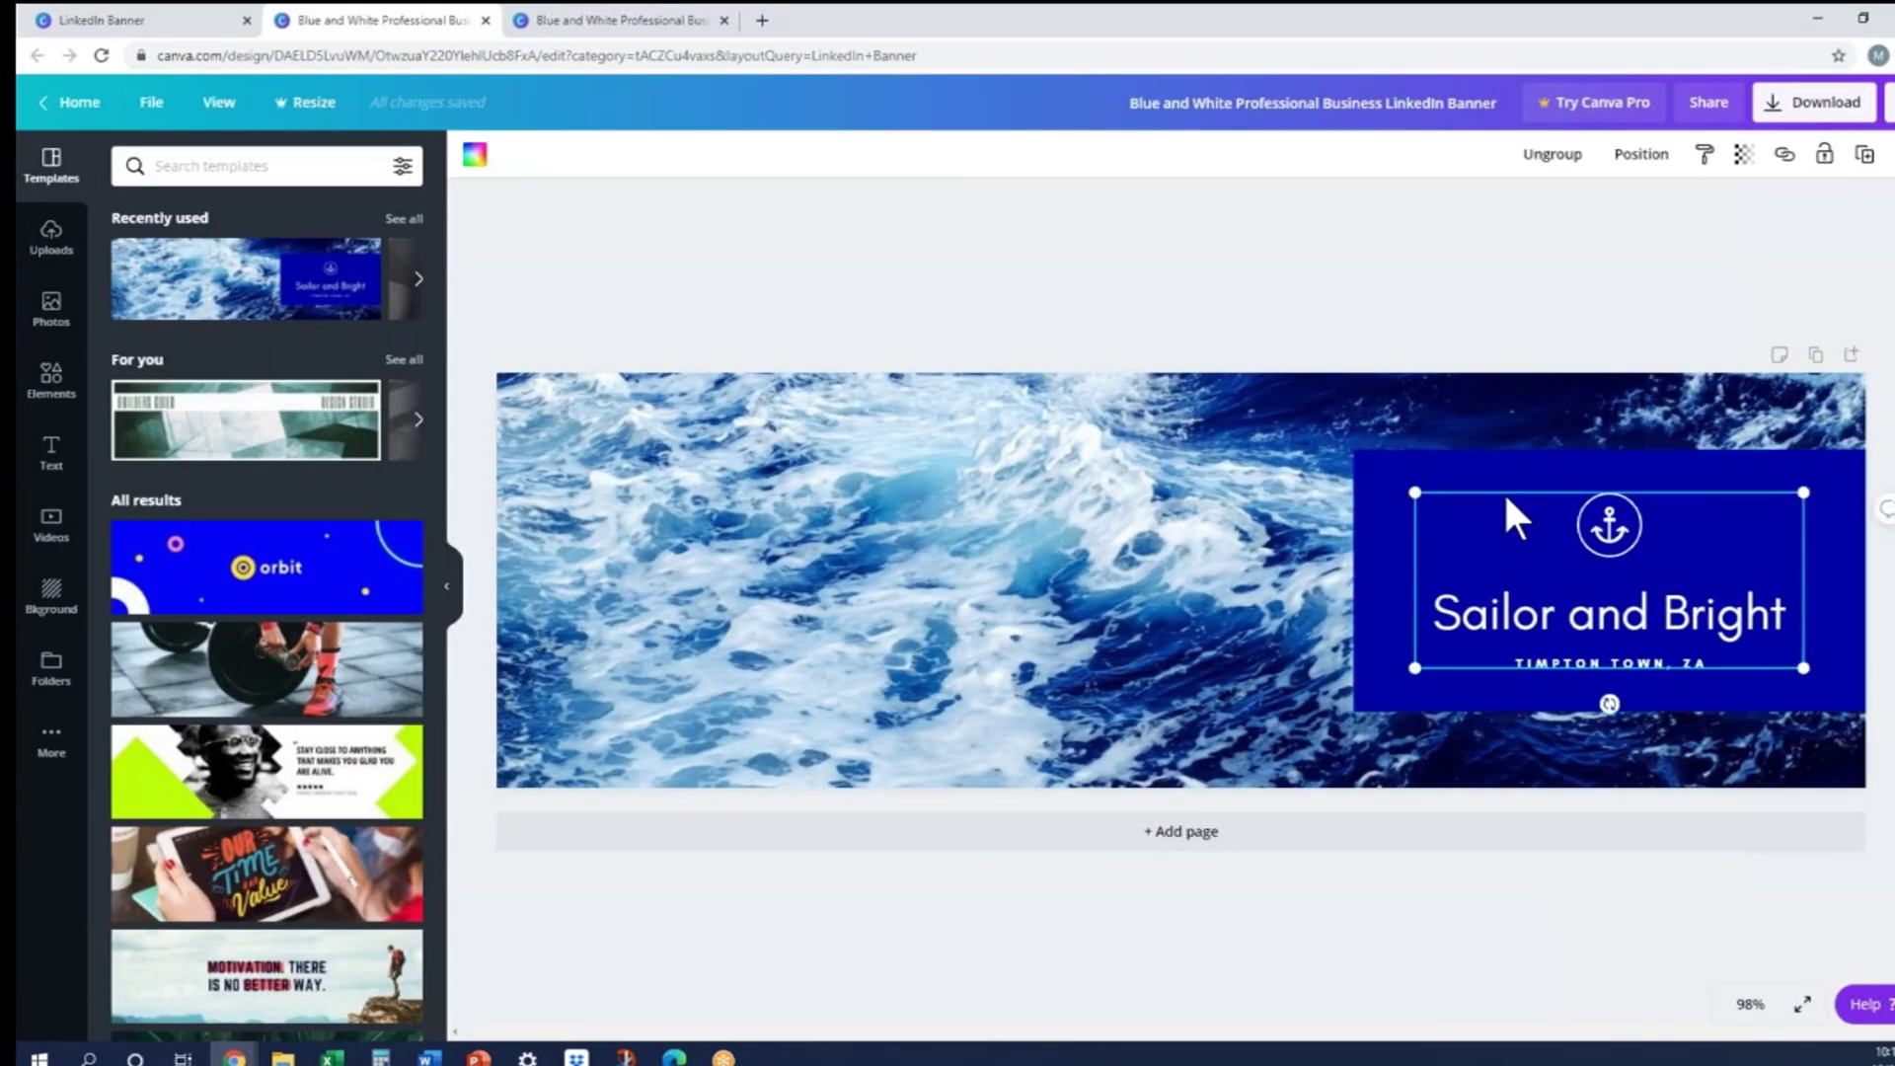
pyautogui.press('Delete')
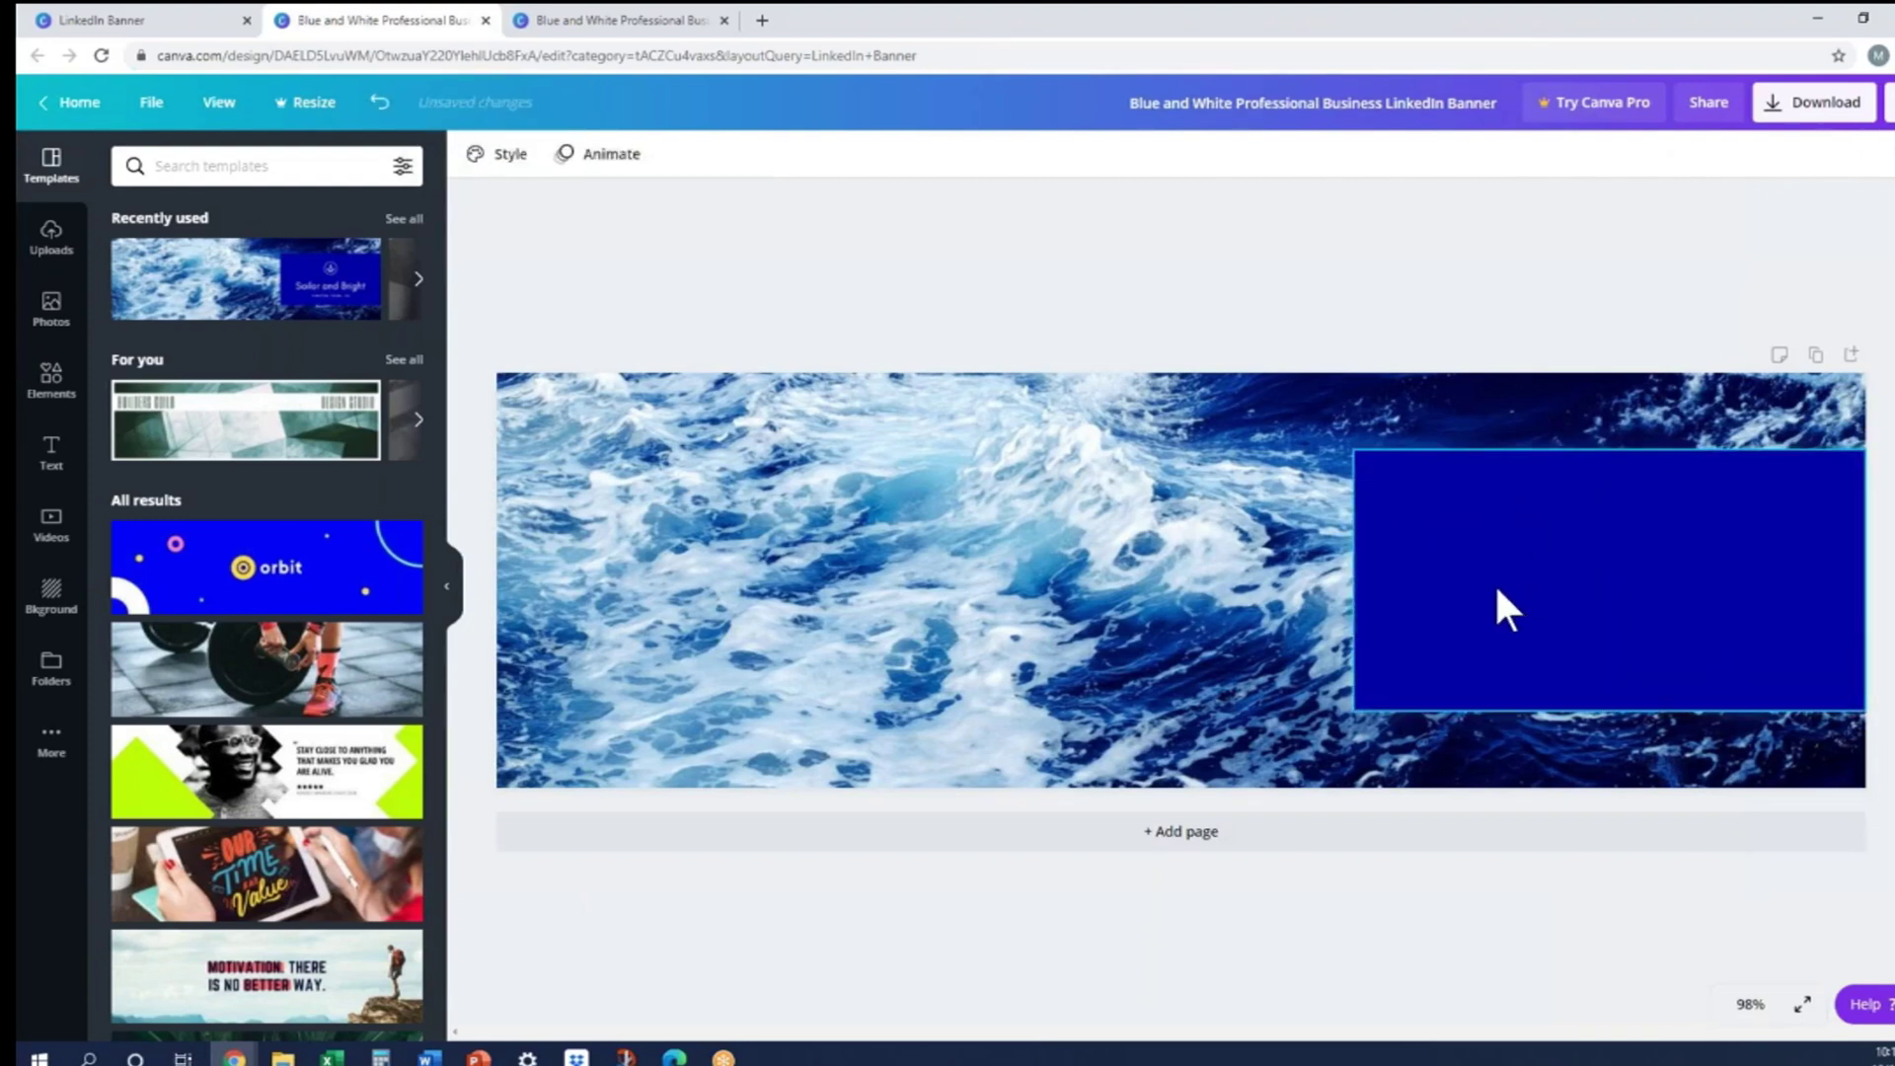
pyautogui.click(1360, 712)
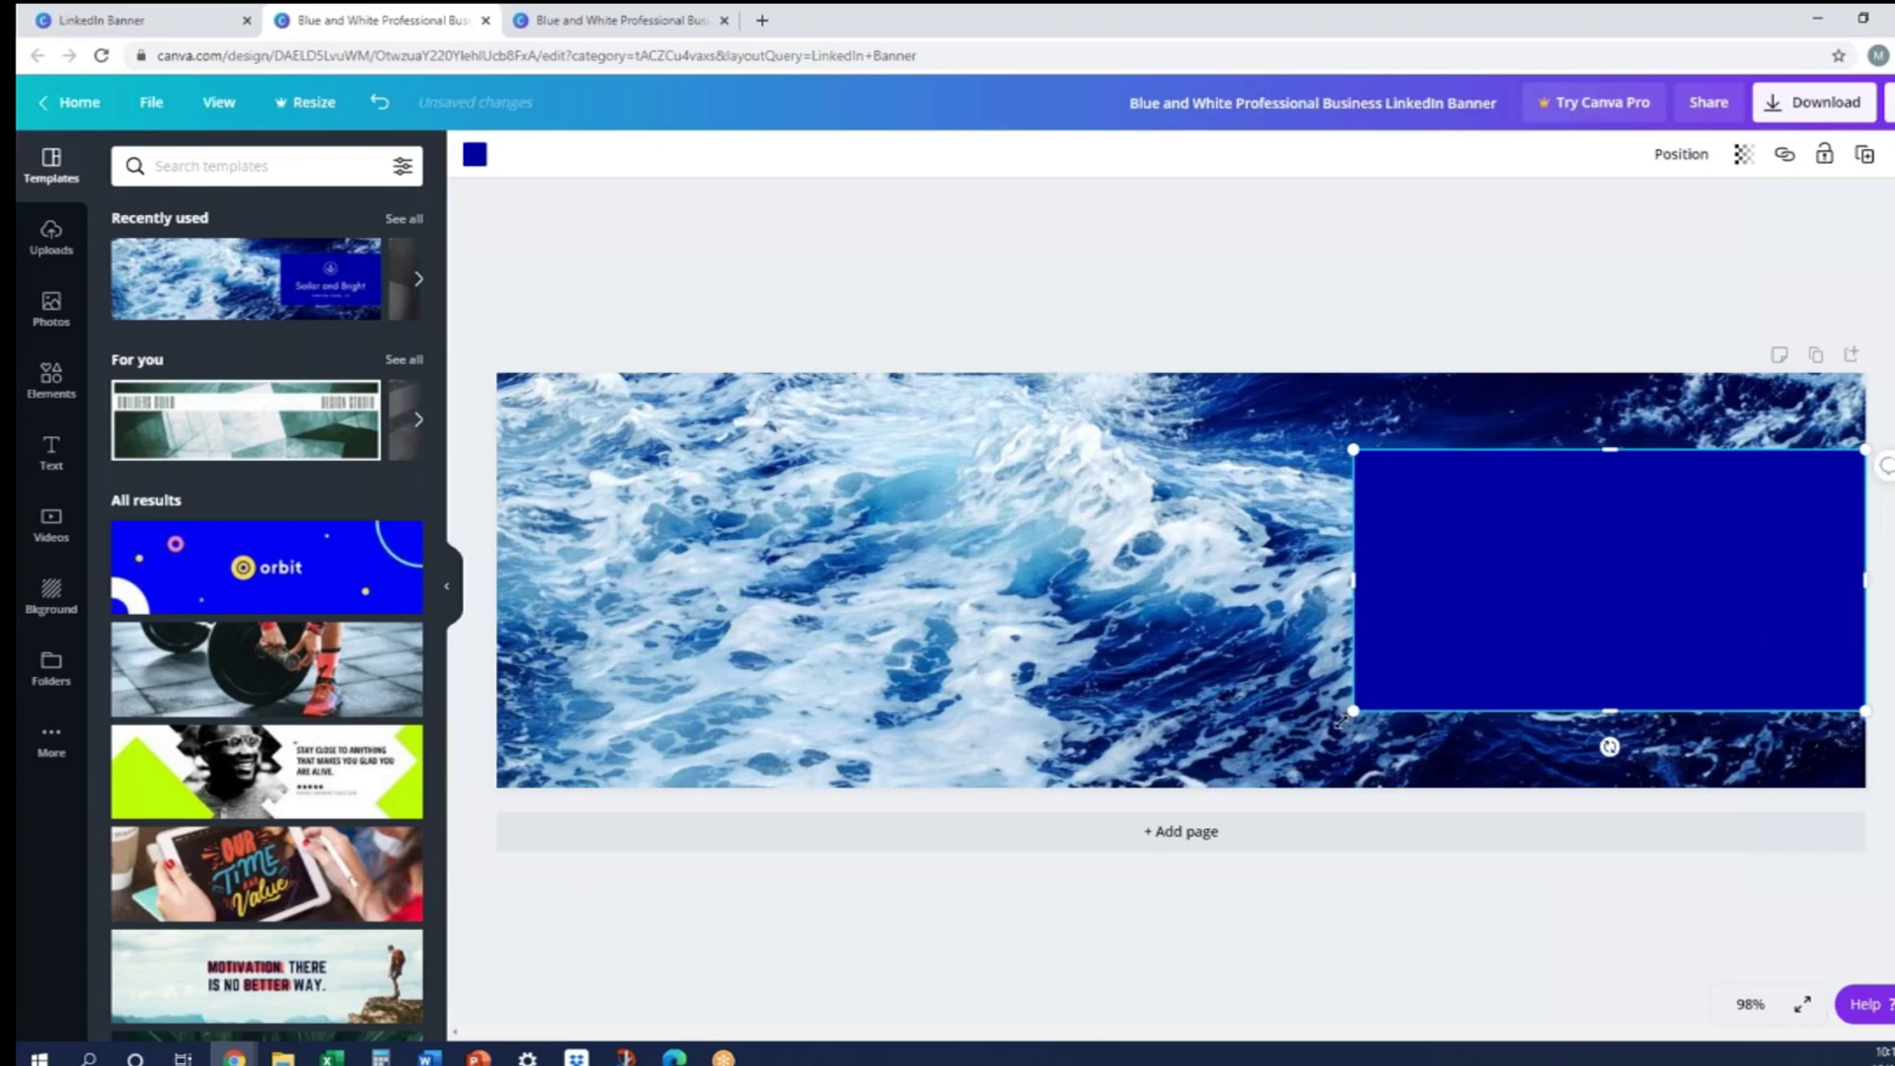
pyautogui.moveTo(1355, 710); pyautogui.dragTo(1303, 738)
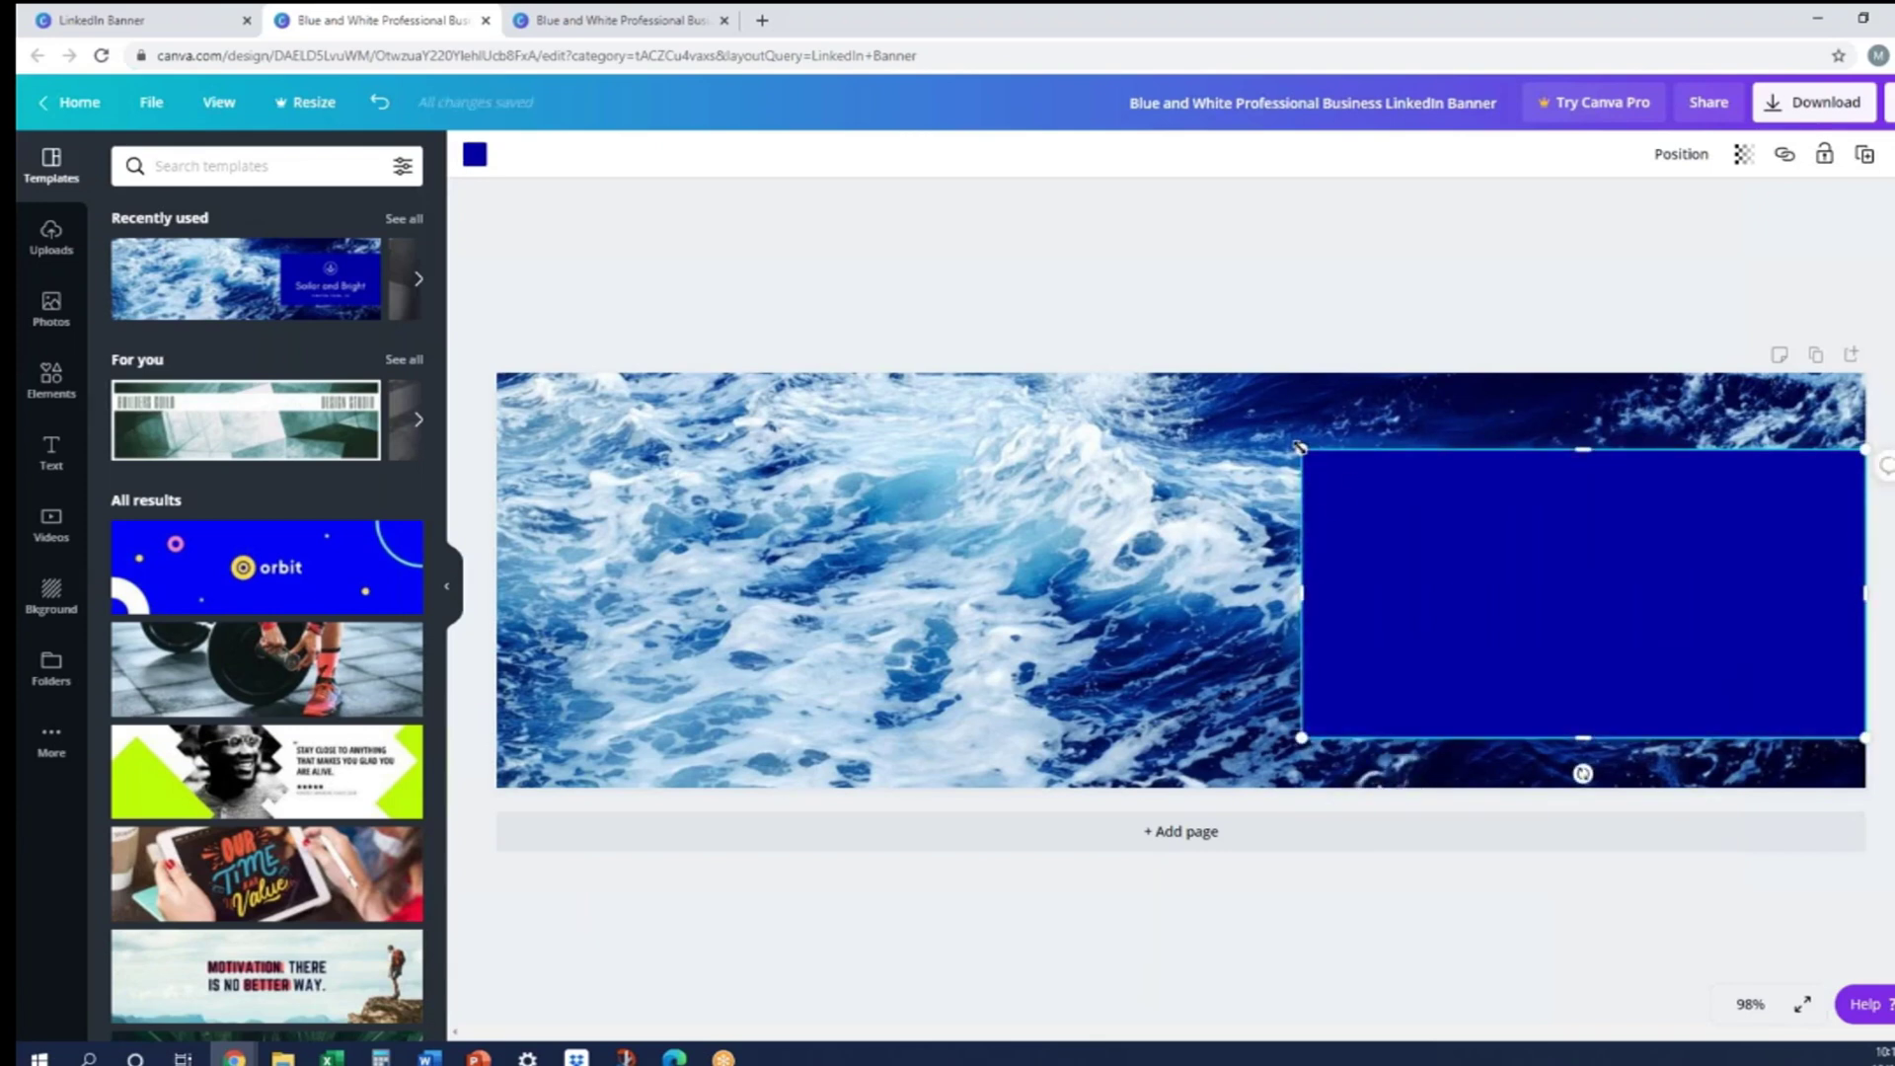
pyautogui.moveTo(1302, 450); pyautogui.dragTo(1259, 405)
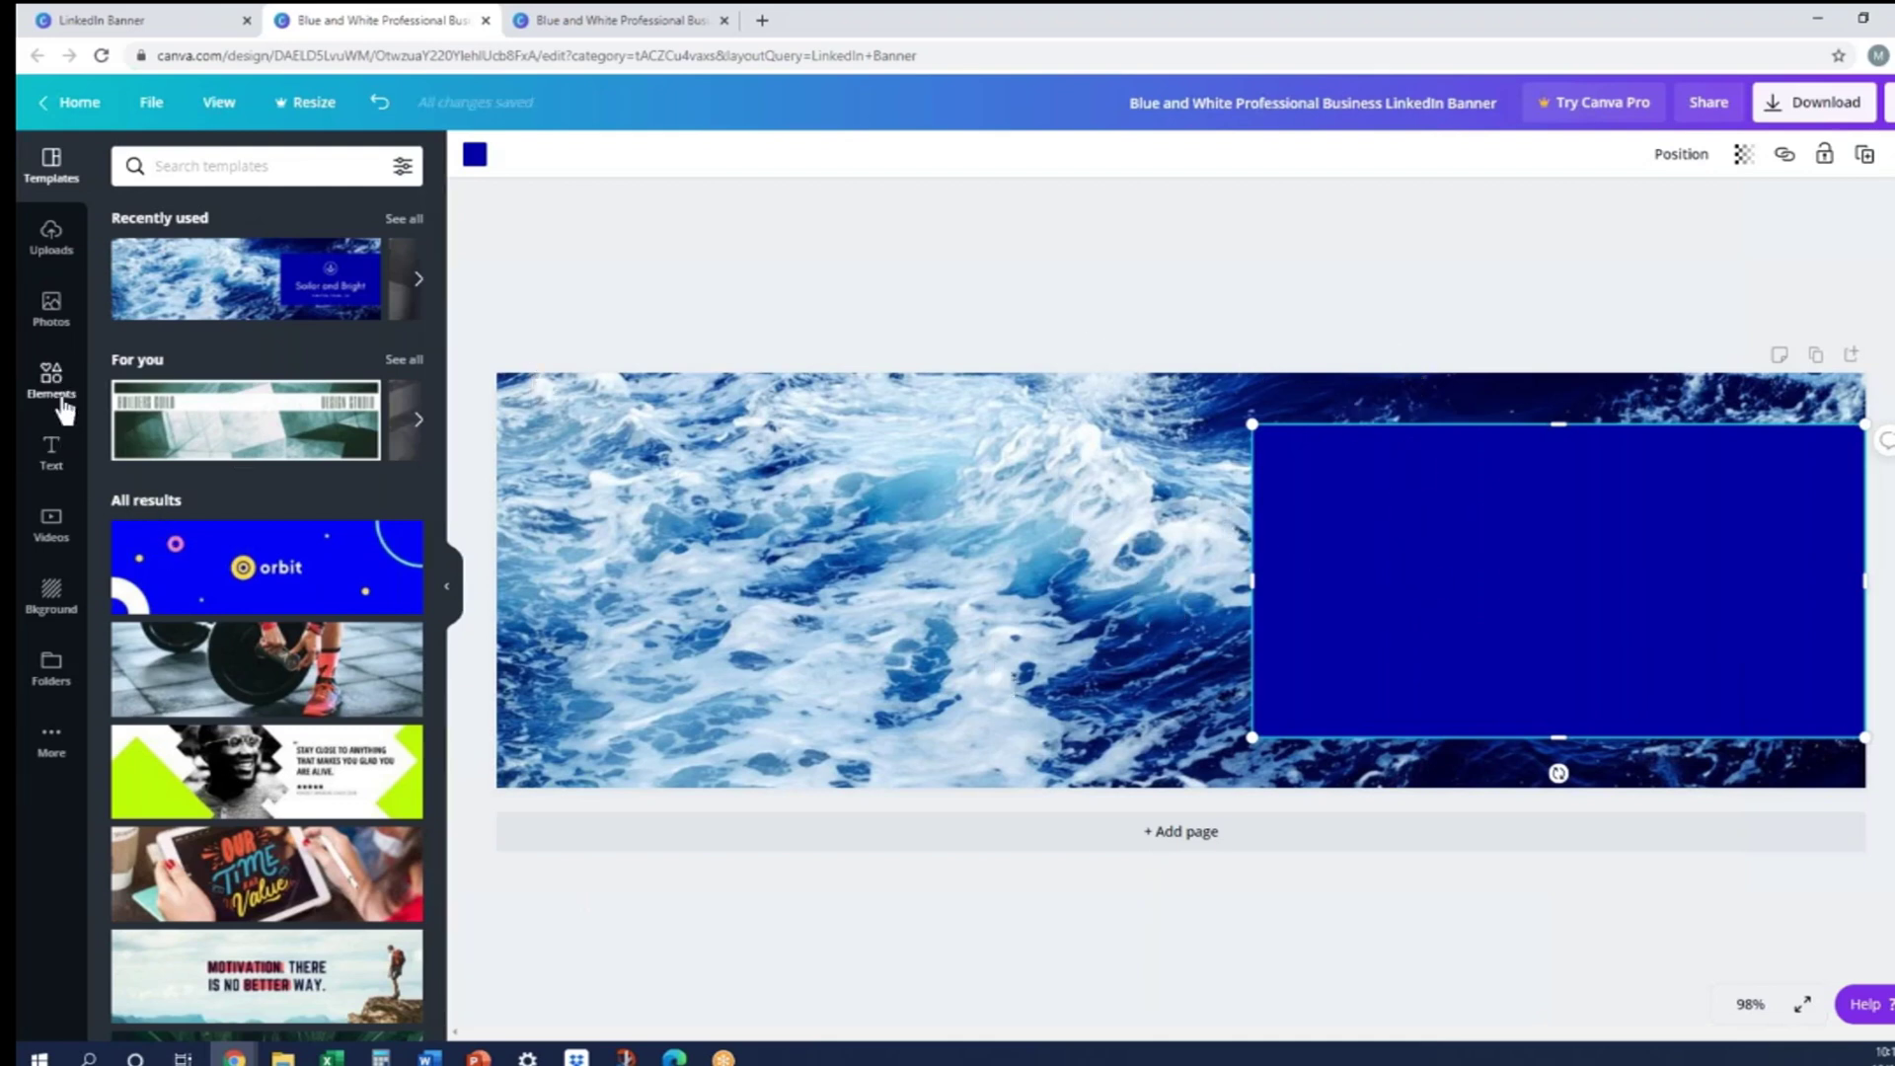
# Step: Bring up the text options panel and scroll through the text styles
pyautogui.click(67, 453)
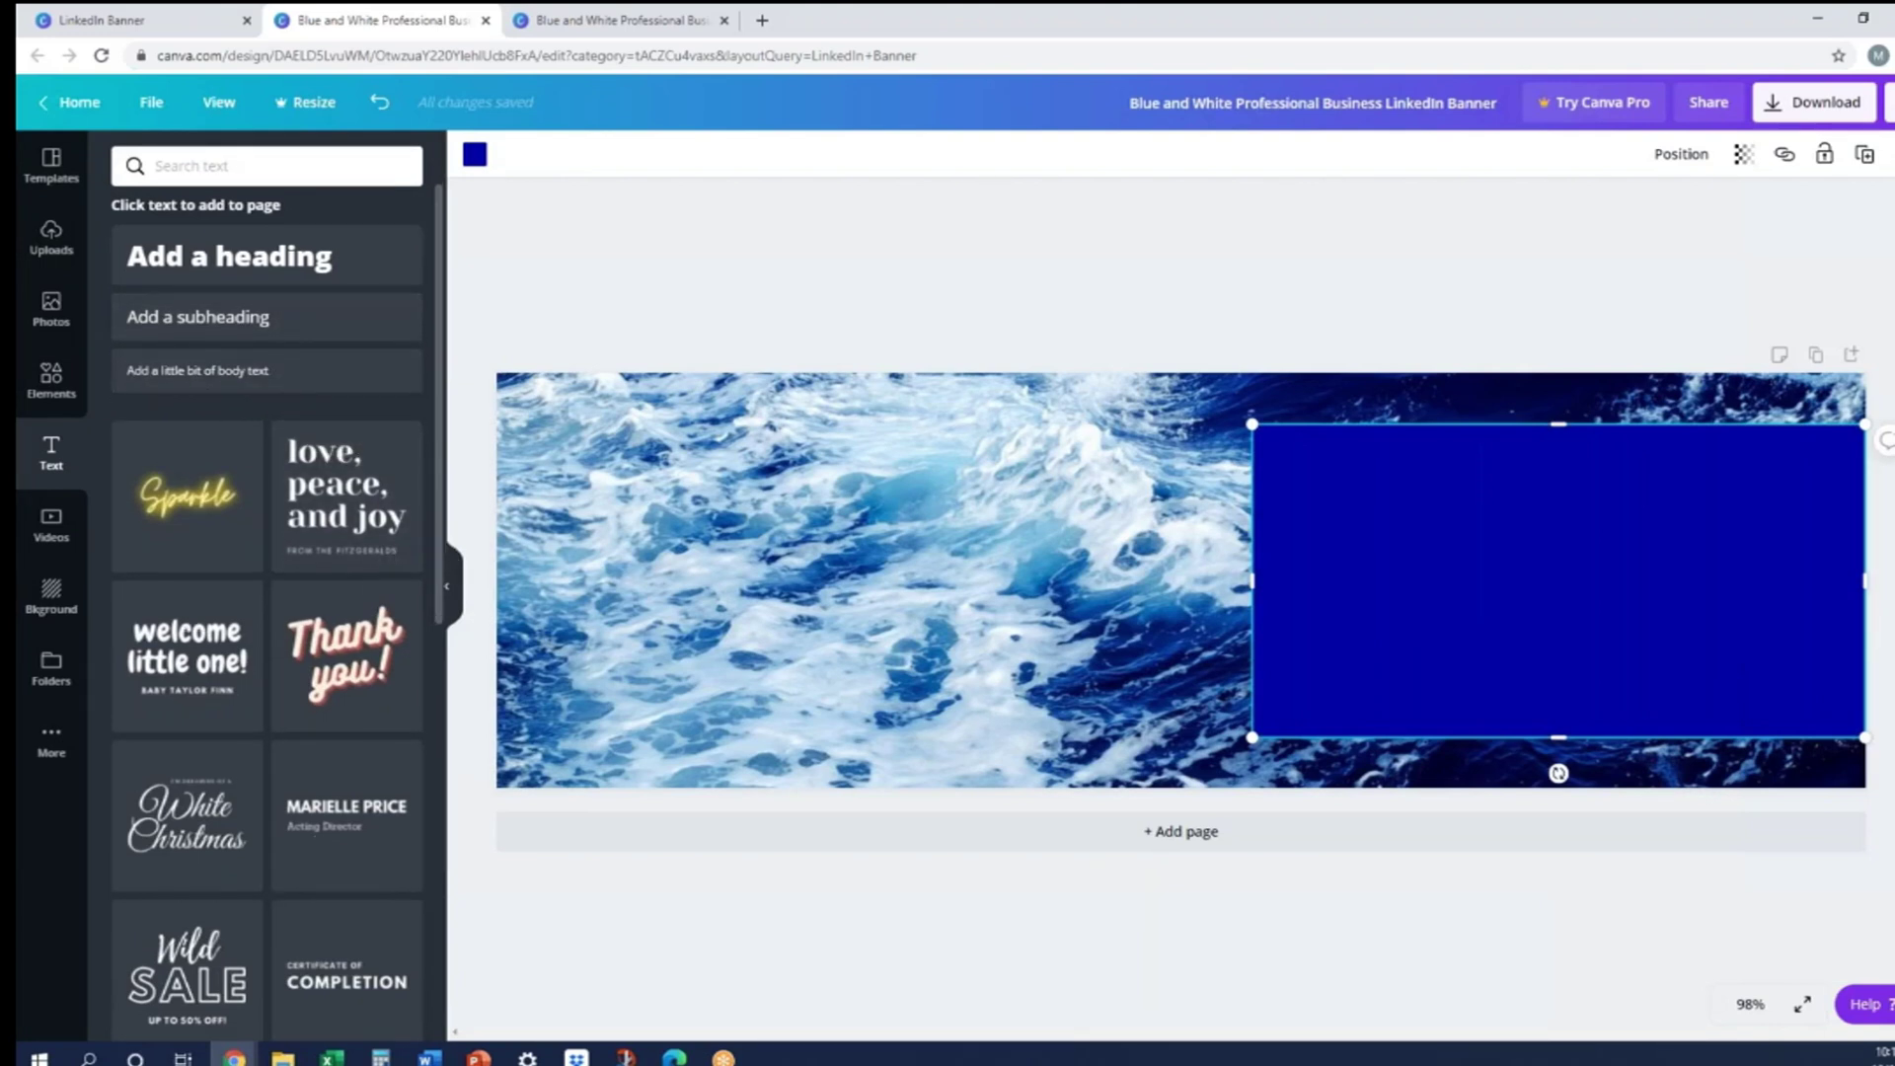
pyautogui.scroll(-4, 370, 592)
pyautogui.scroll(-1, 371, 598)
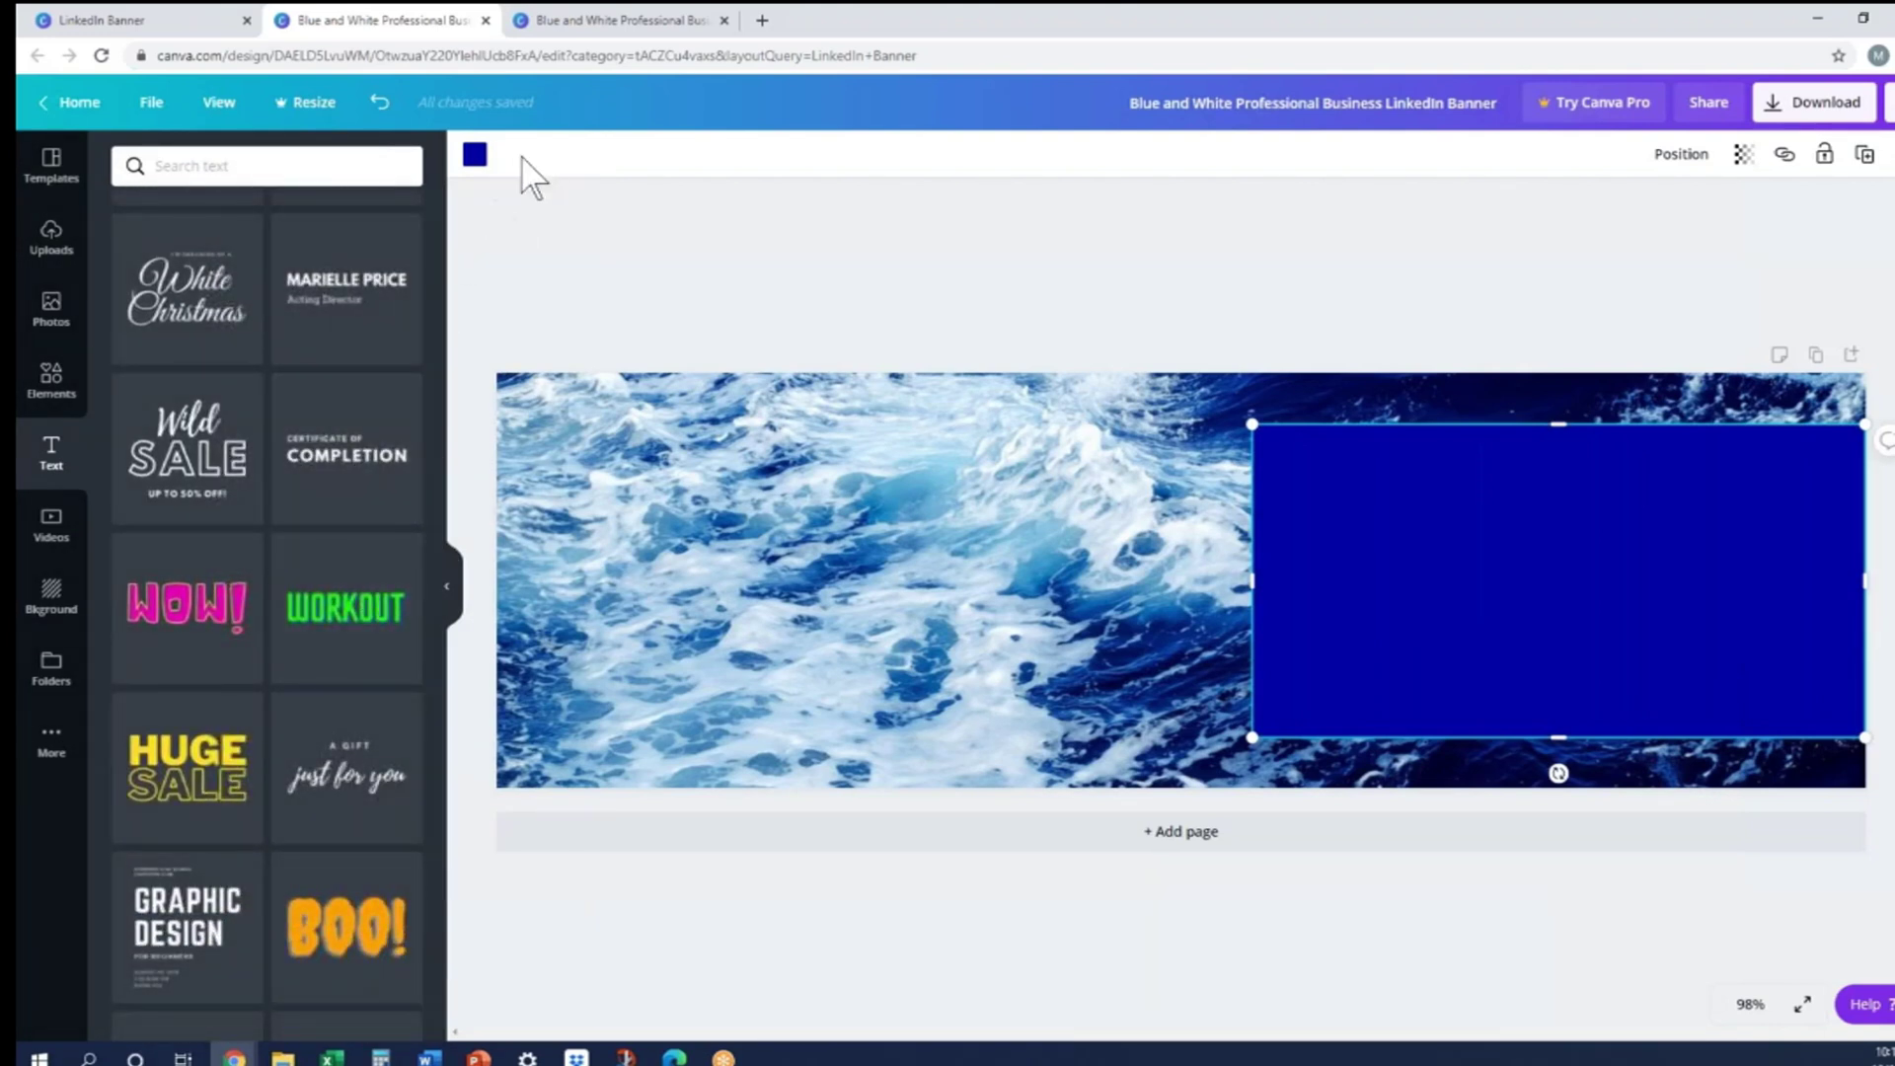
# Step: Switch to the finished banner showing 'Human Resources Executive' above four skill bullets
pyautogui.click(535, 19)
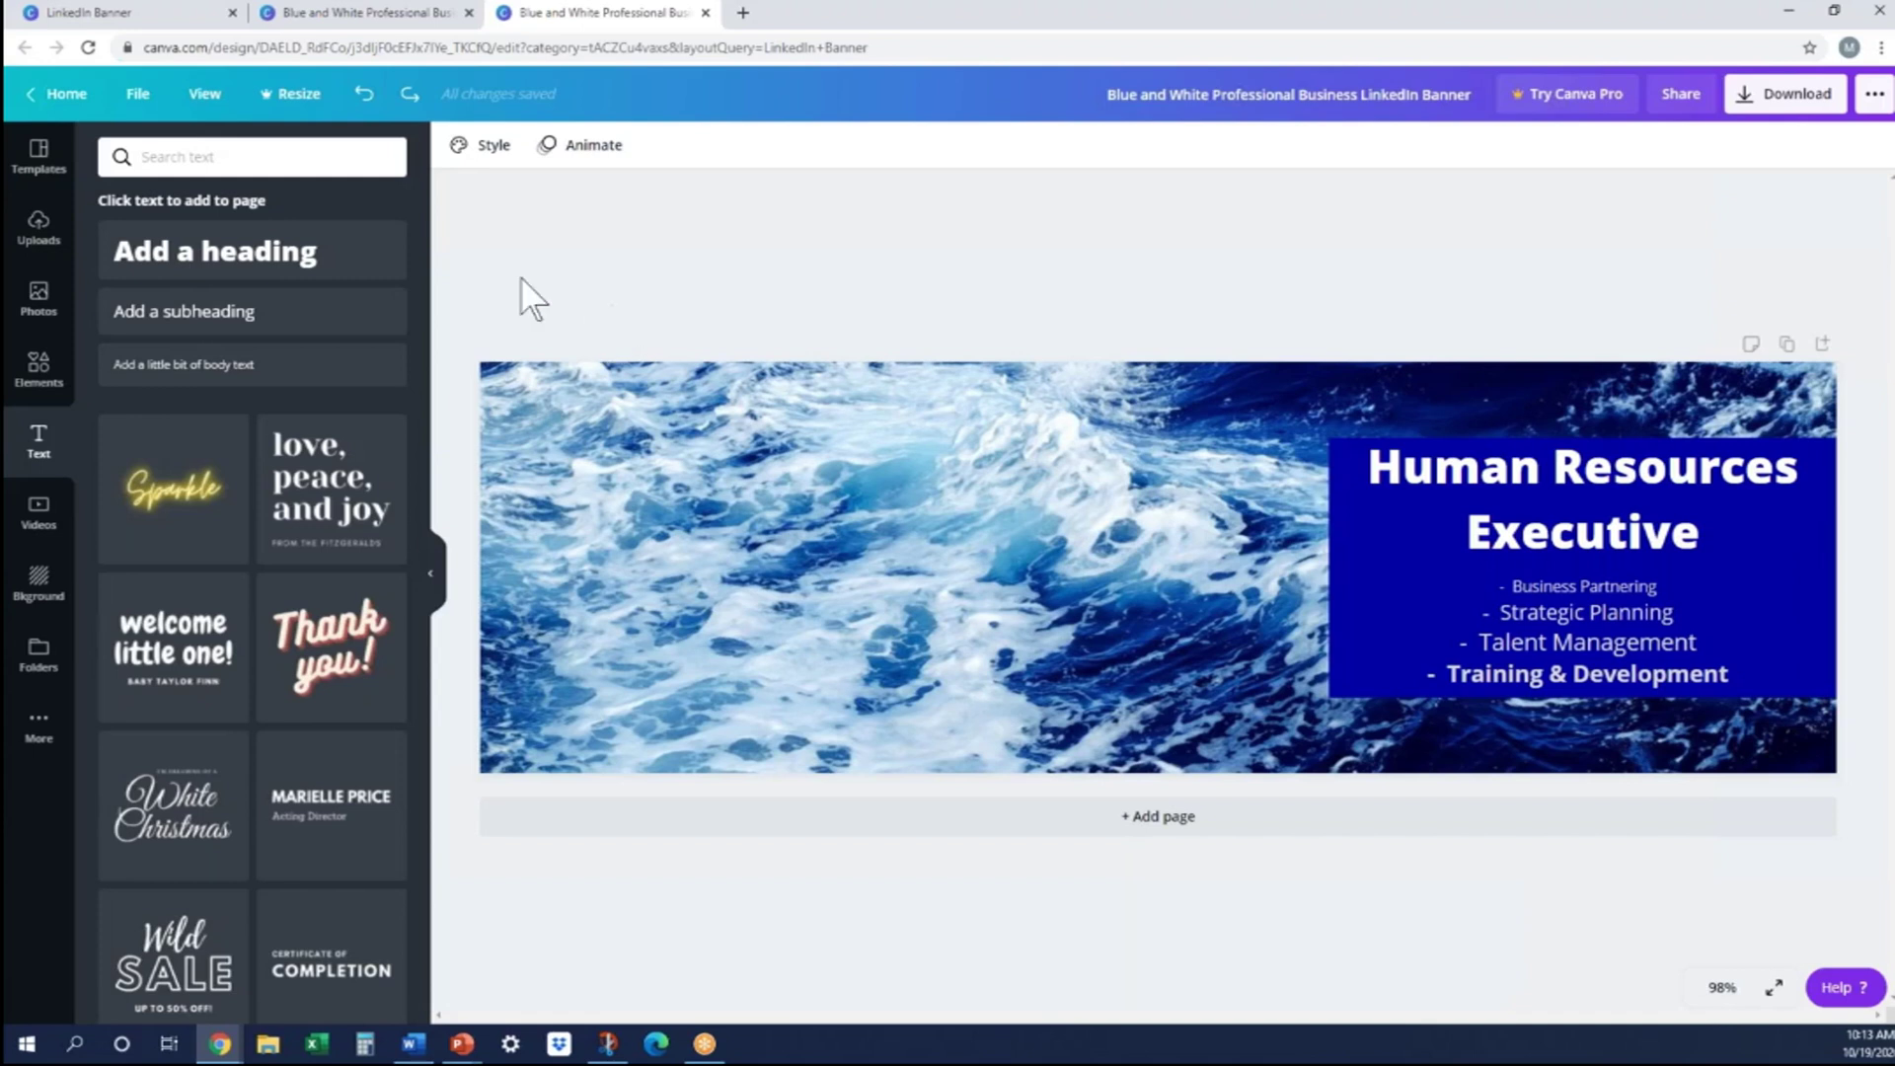
pyautogui.click(138, 94)
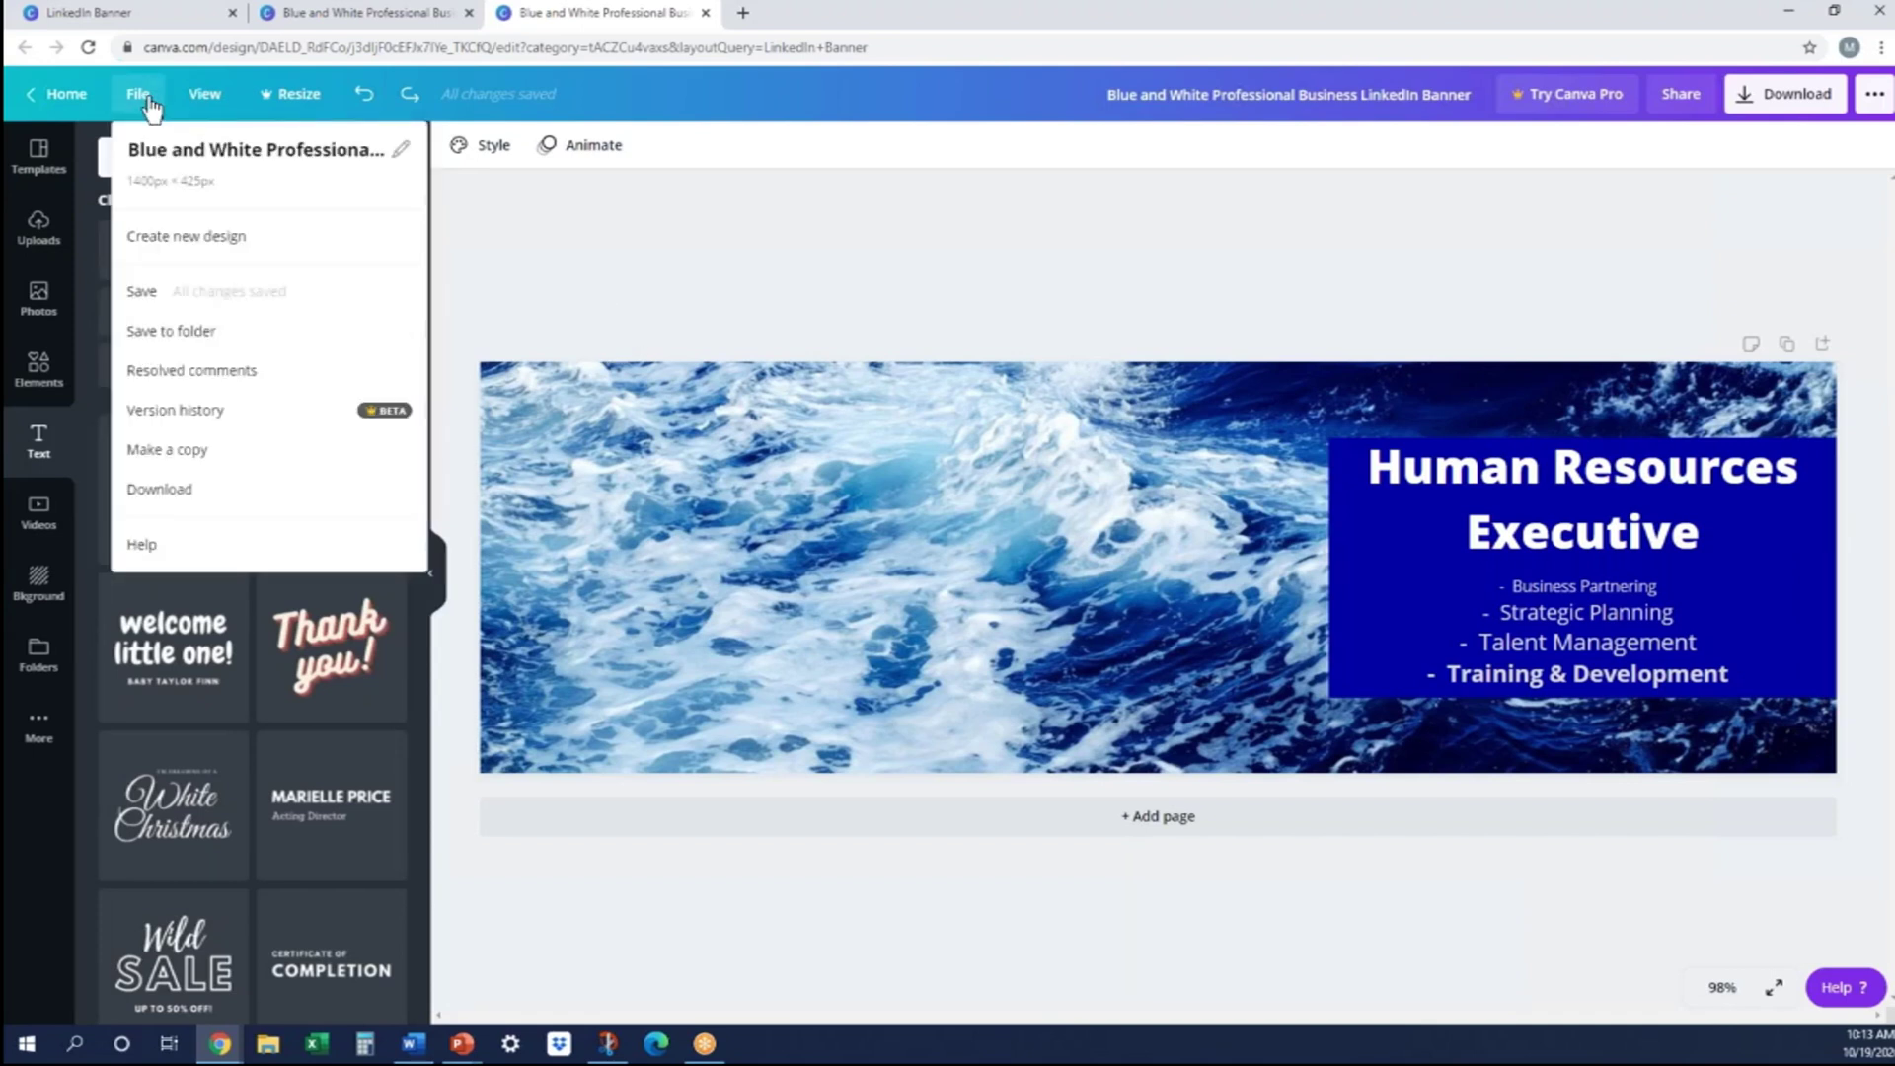
# Step: Save the banner design into a newly created folder named 'banner 2'
pyautogui.click(182, 333)
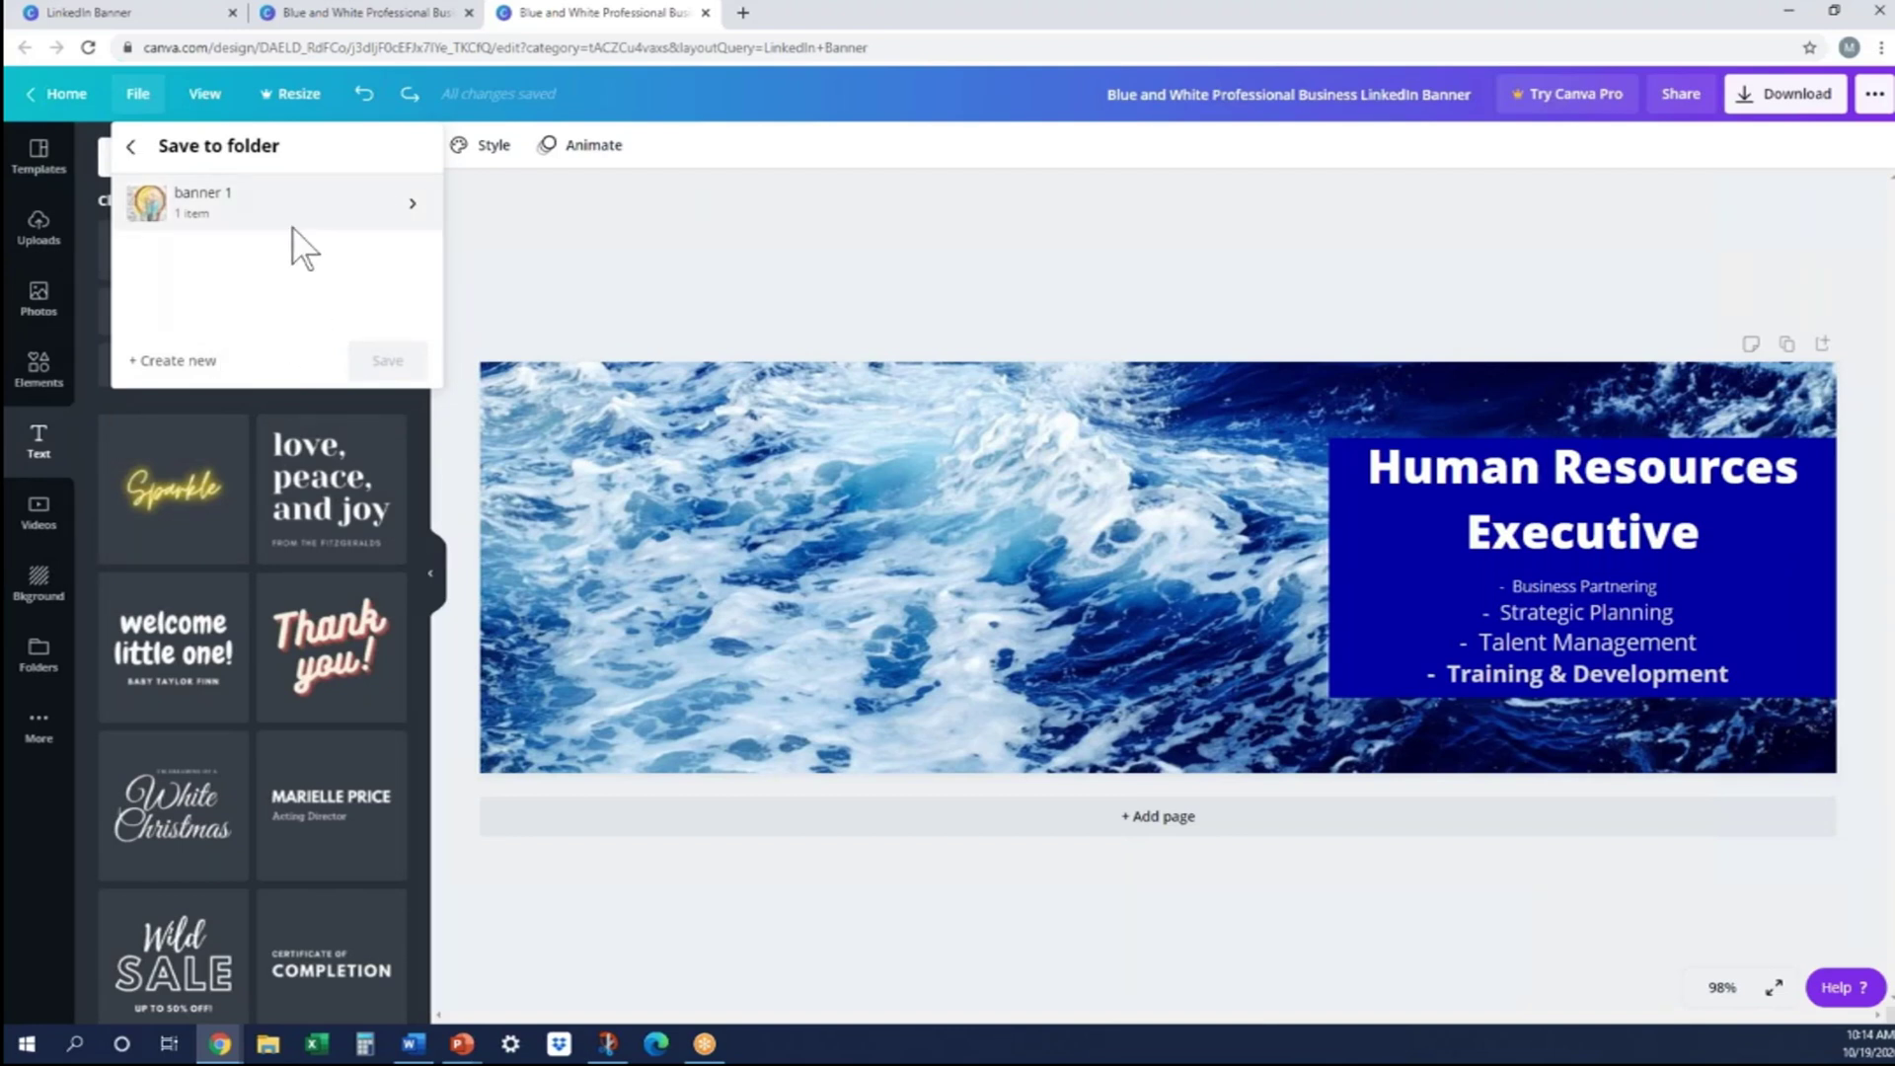
pyautogui.click(196, 364)
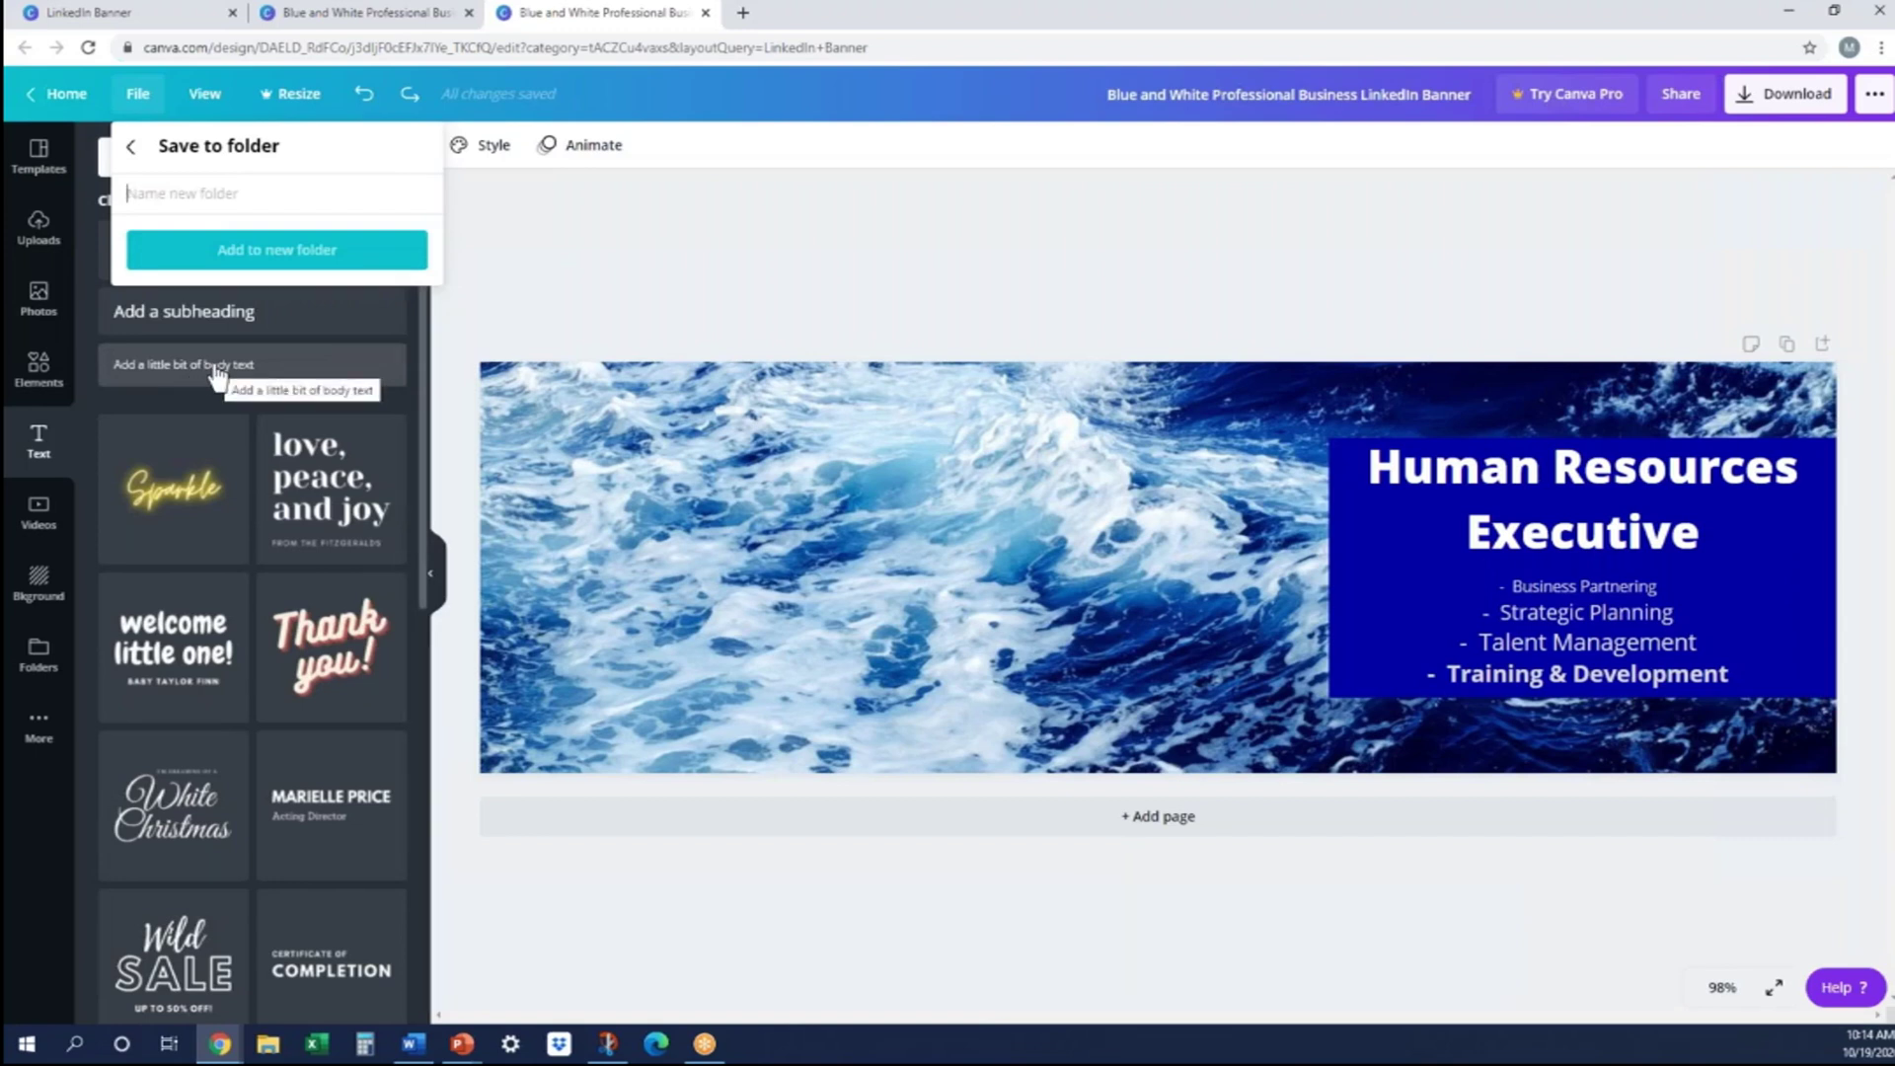
pyautogui.write('banner')
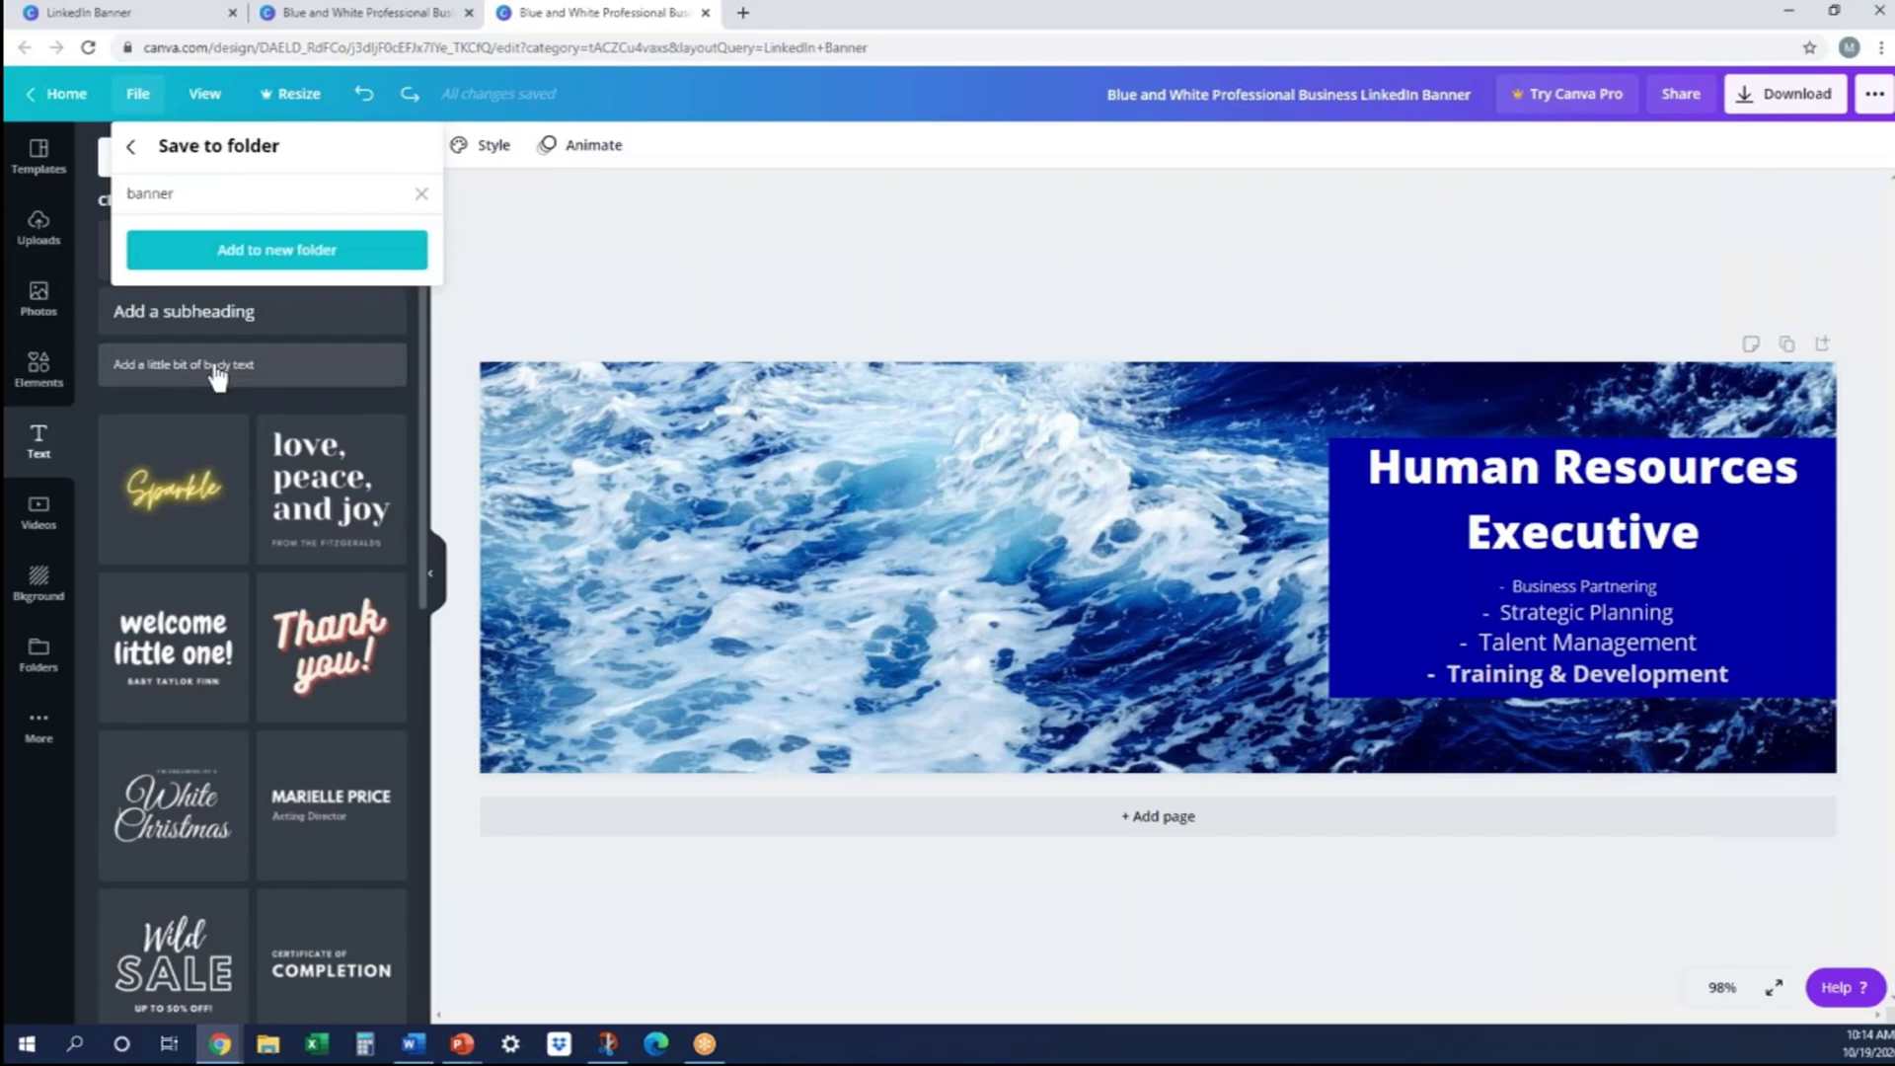
pyautogui.write(' 2')
pyautogui.press('Return')
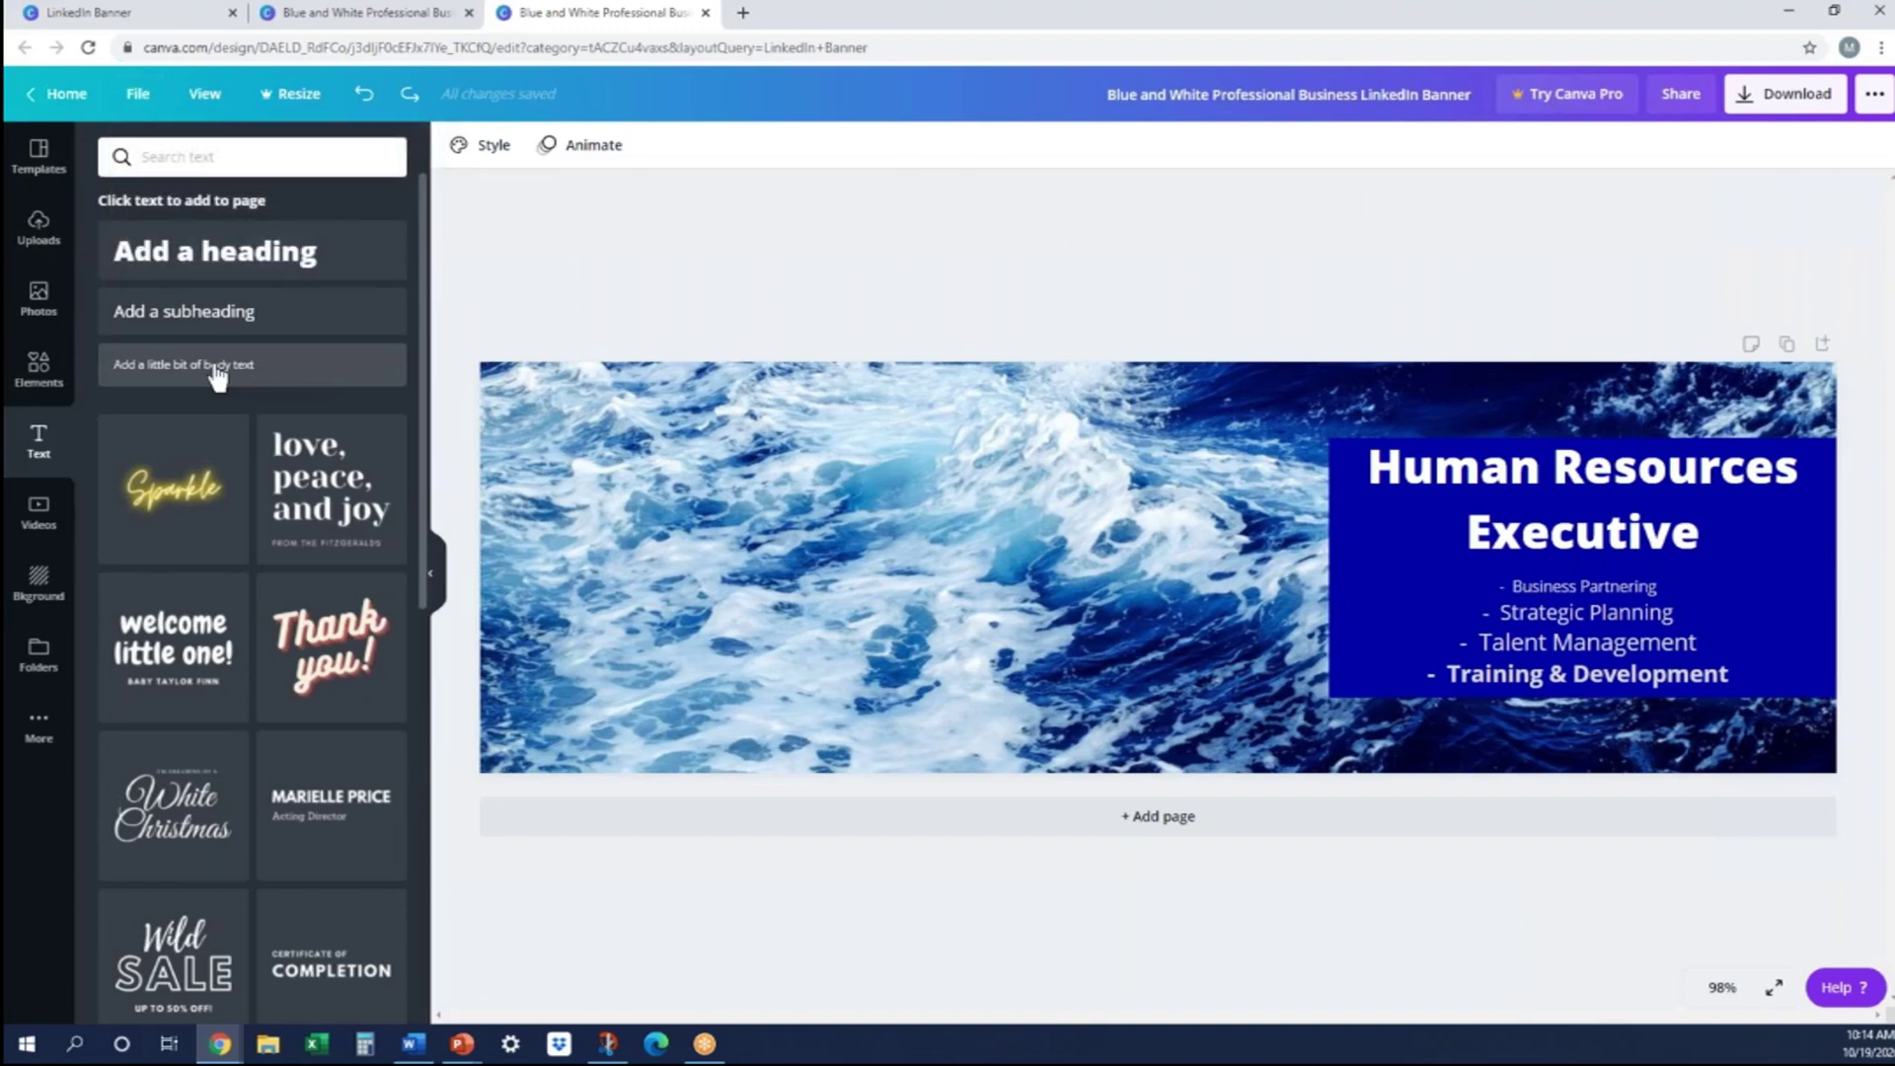
pyautogui.click(138, 96)
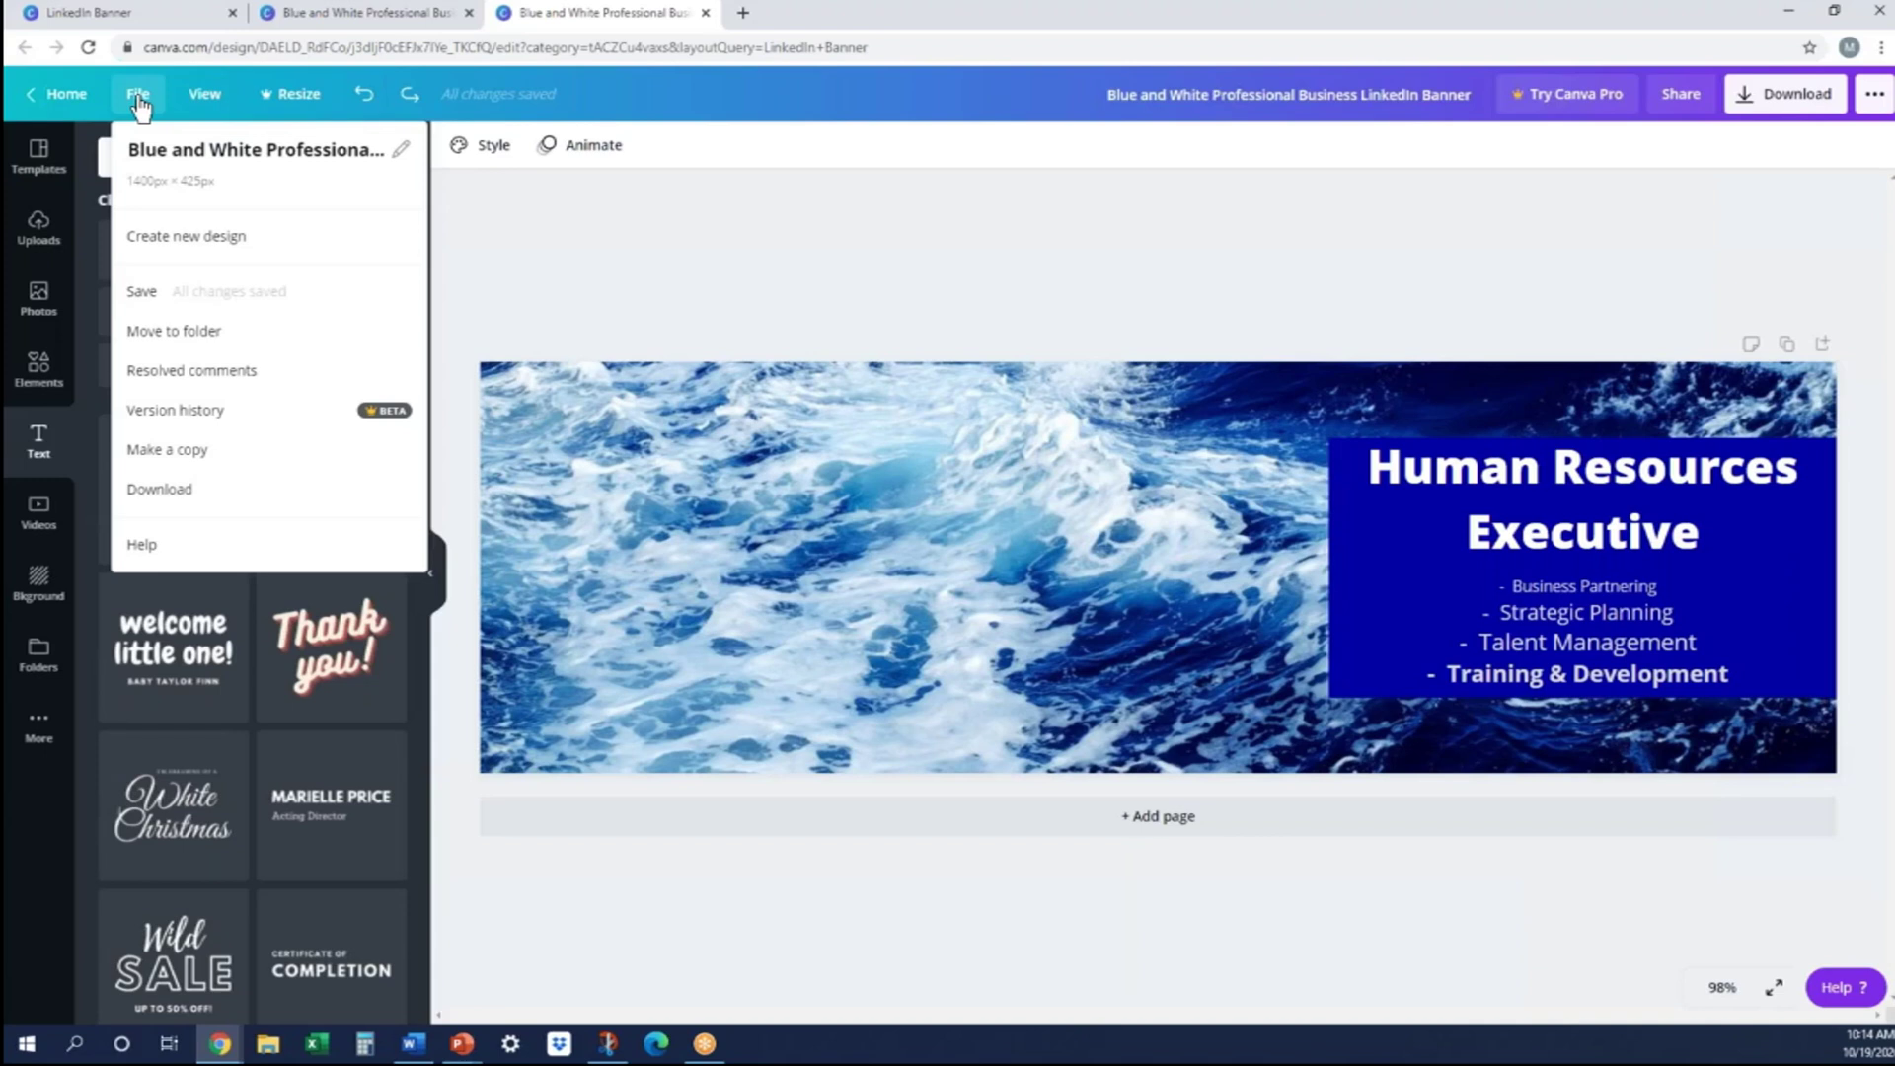
# Step: Download the ocean-wave banner as a PNG file
pyautogui.click(166, 493)
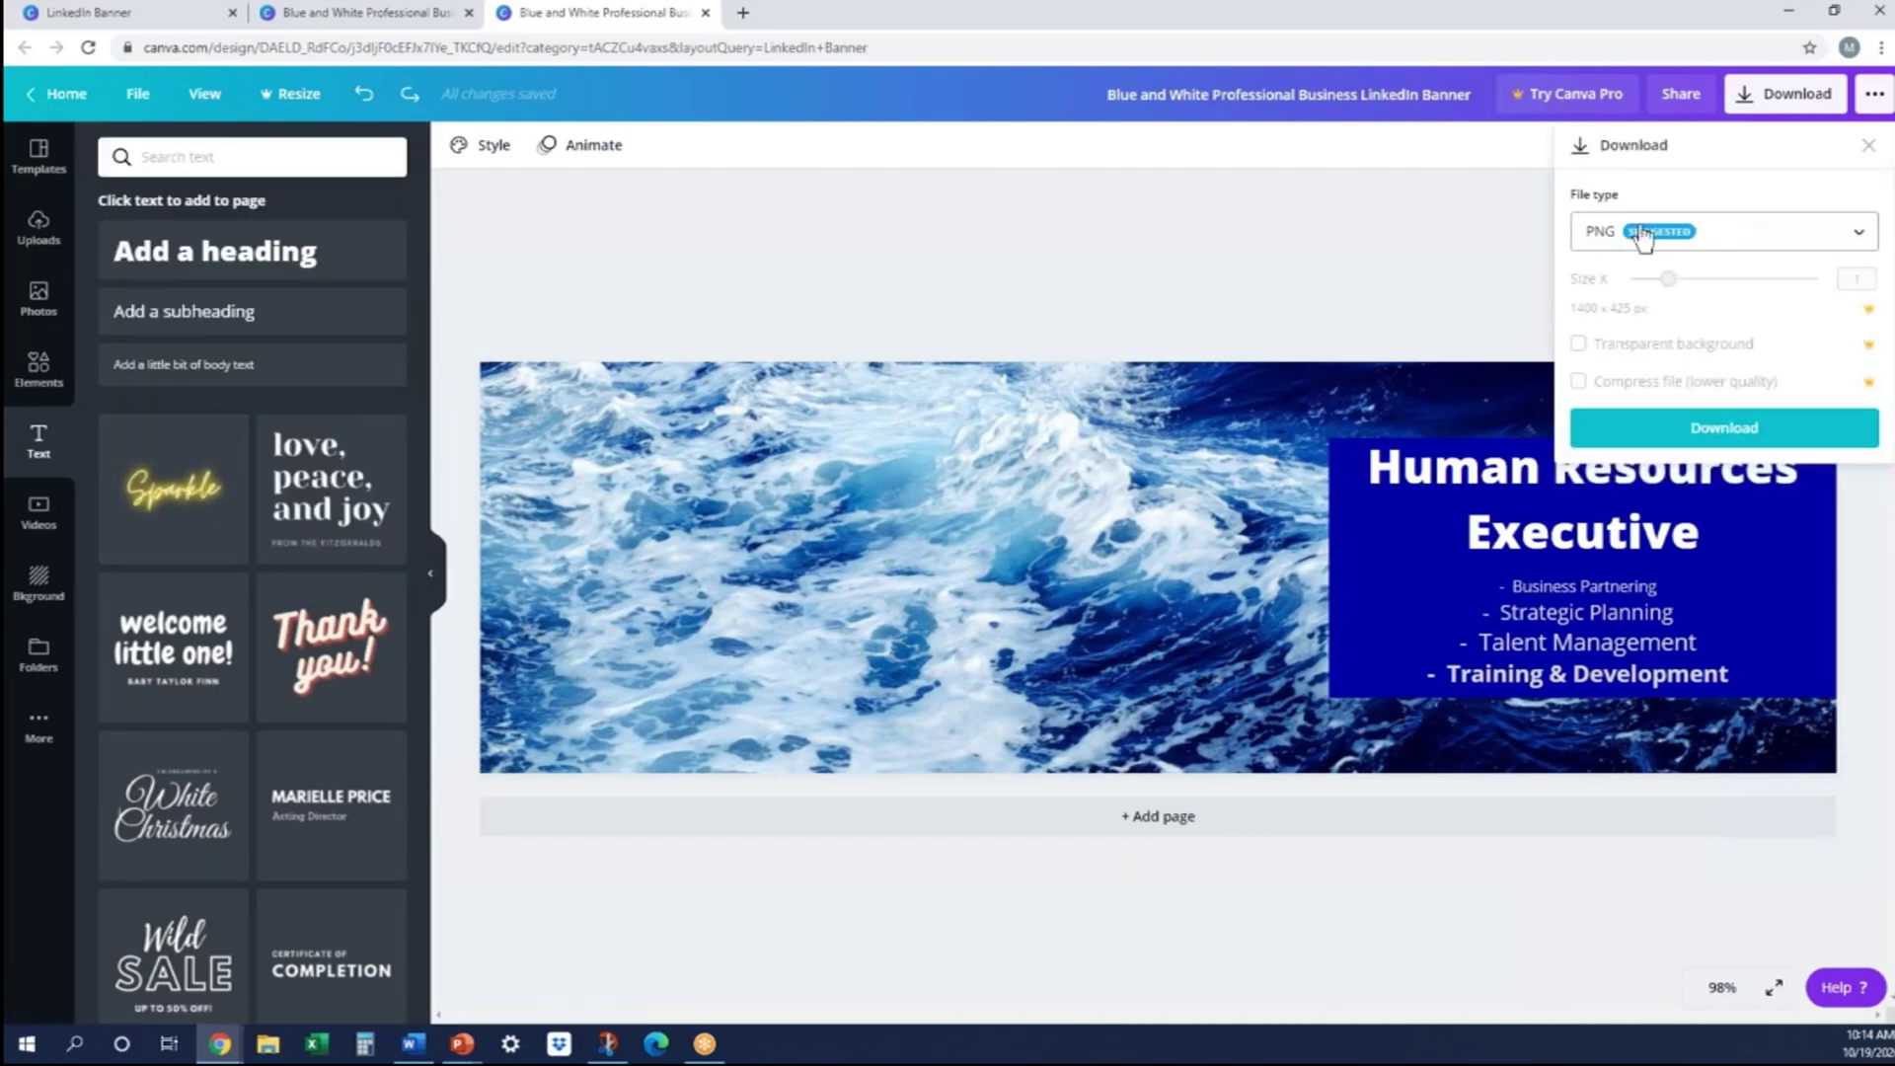
pyautogui.click(1722, 434)
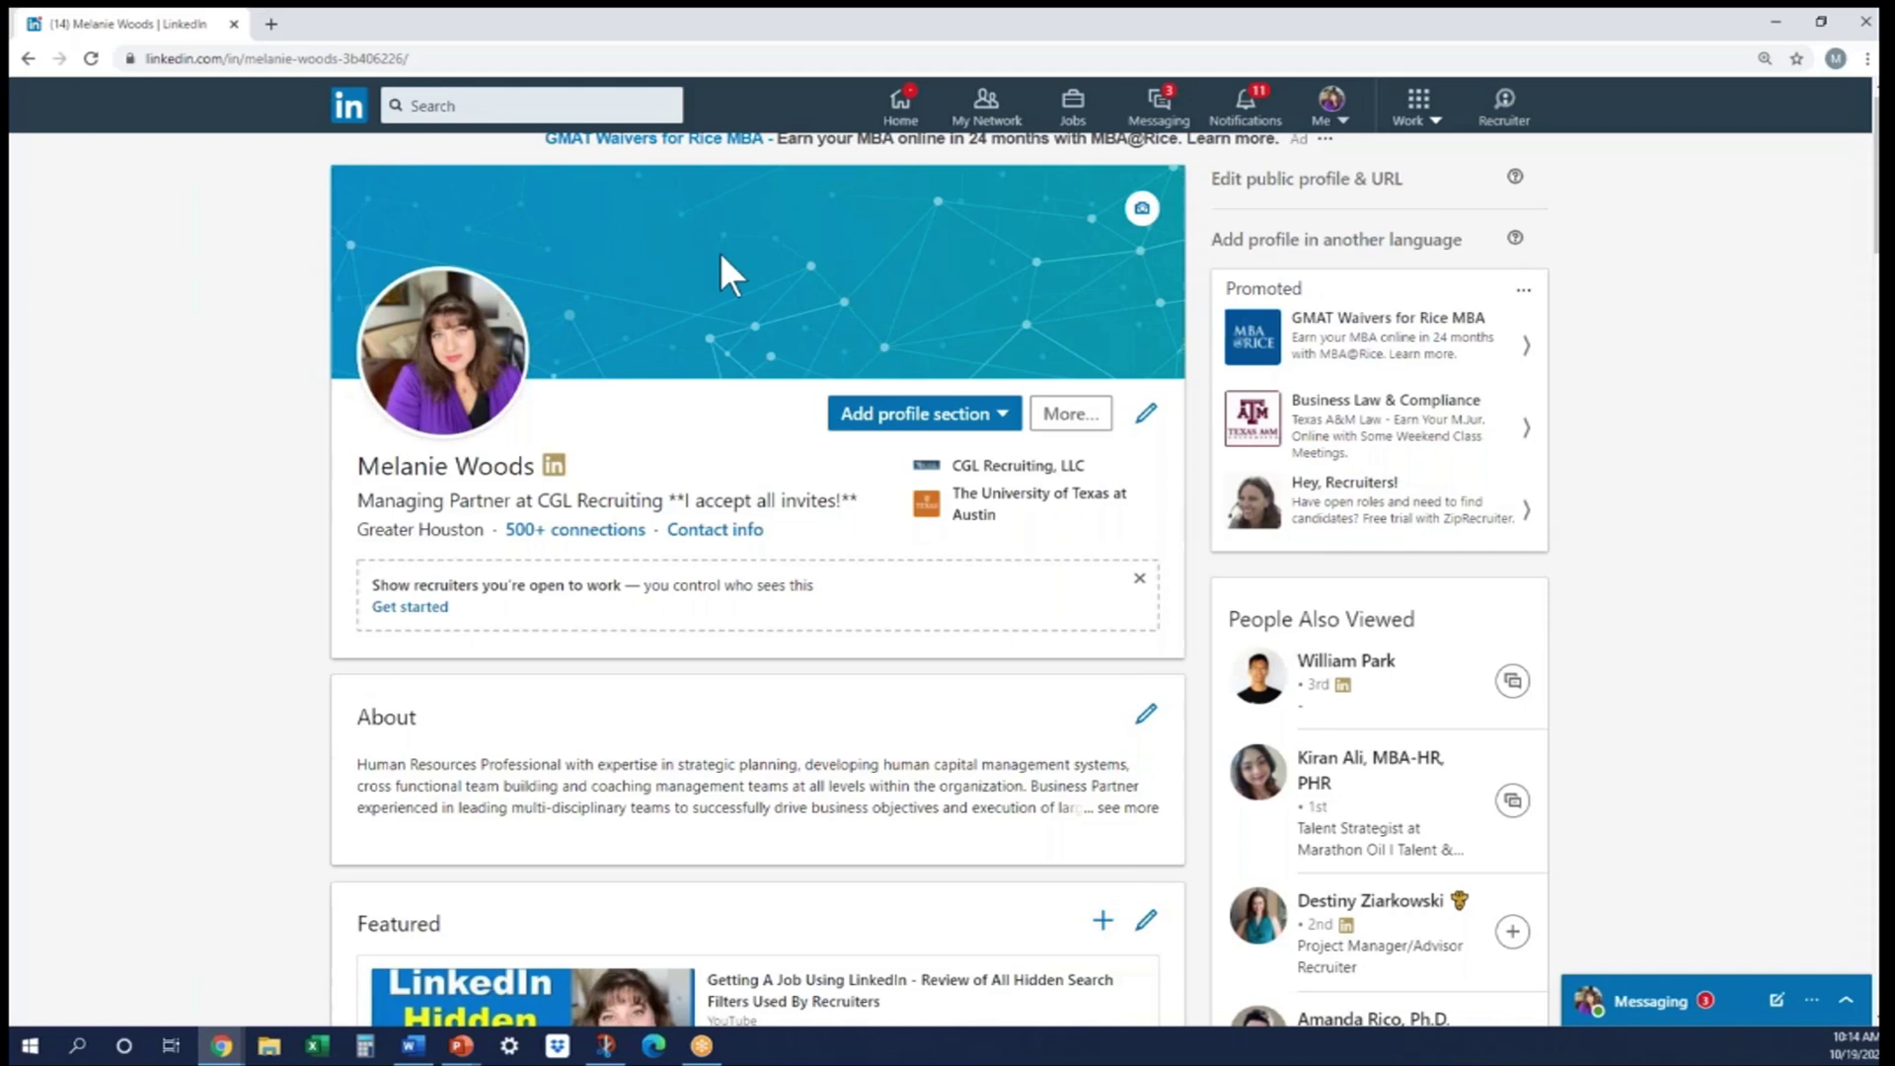
# Step: Bring up LinkedIn's Add a background options from the profile banner's camera icon
pyautogui.click(1142, 212)
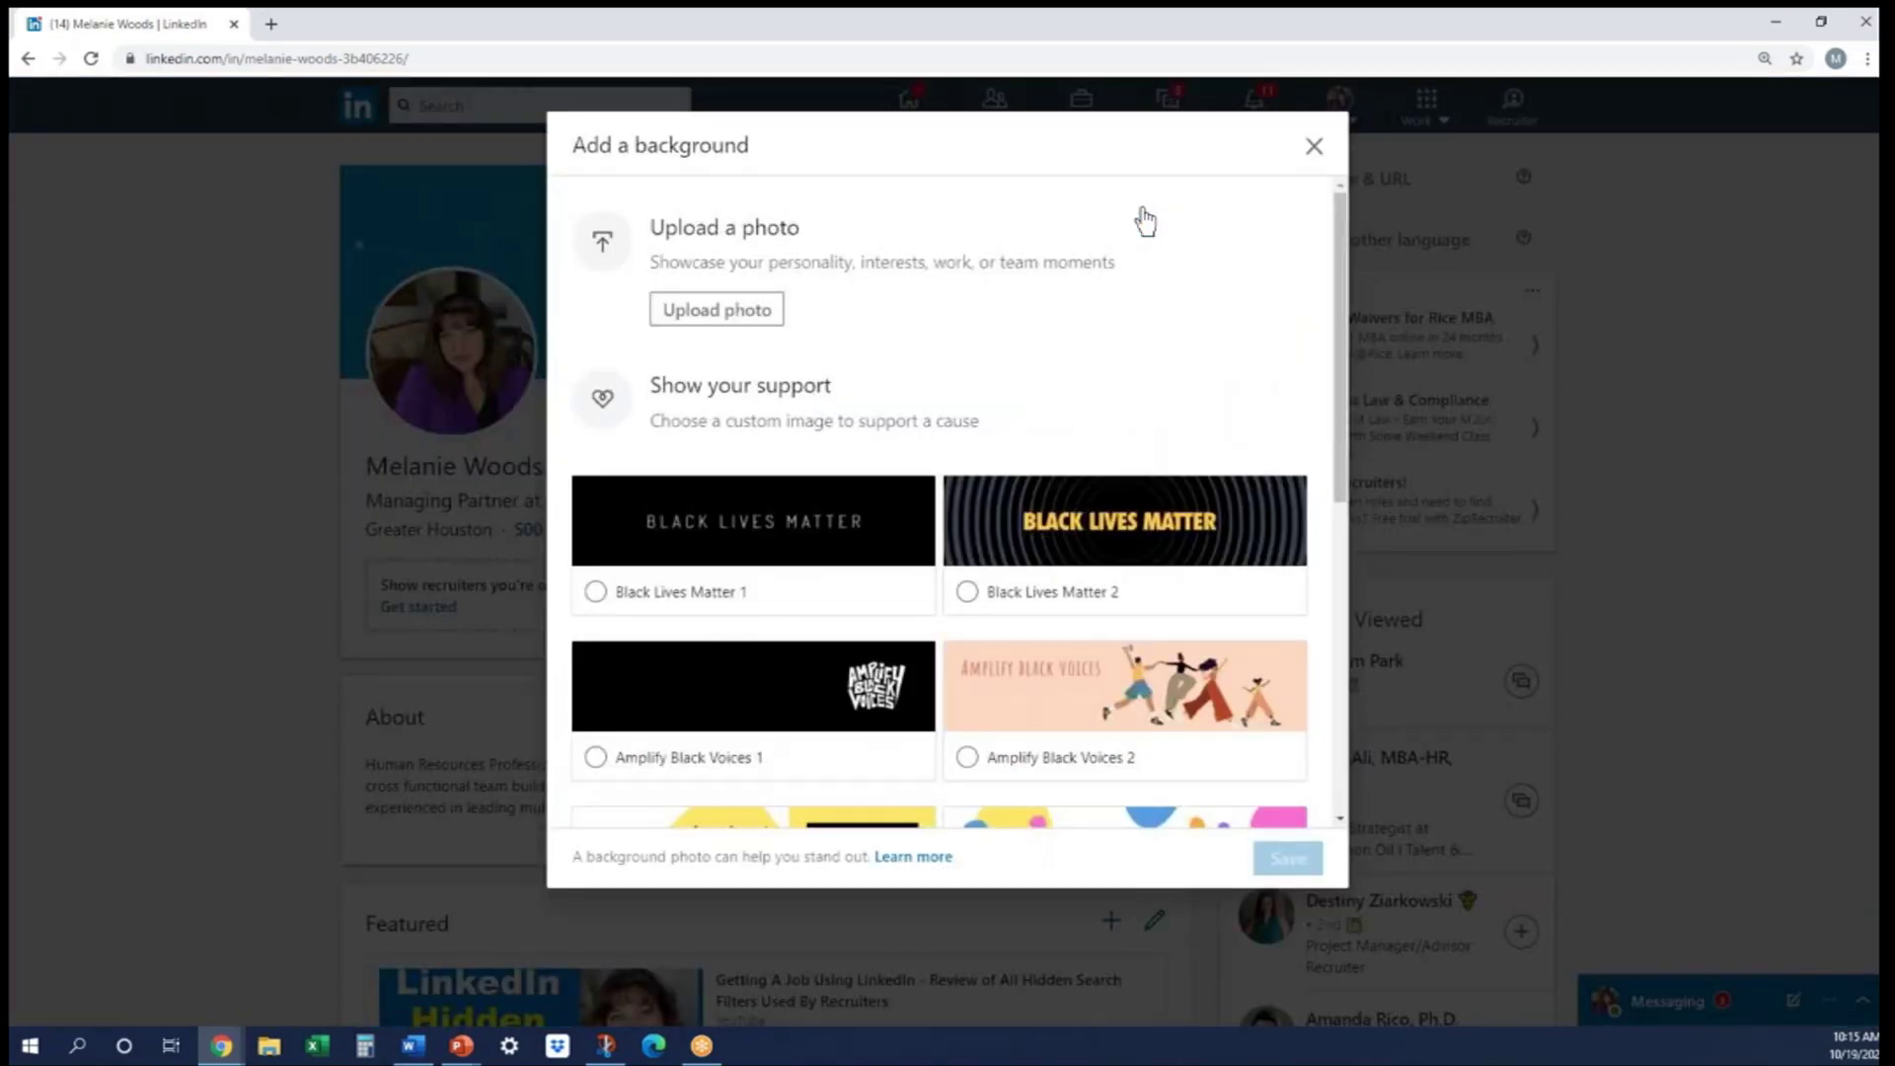
# Step: Upload the Canva banner PNG as the LinkedIn background, shift it slightly up, and apply
pyautogui.scroll(-3, 1084, 557)
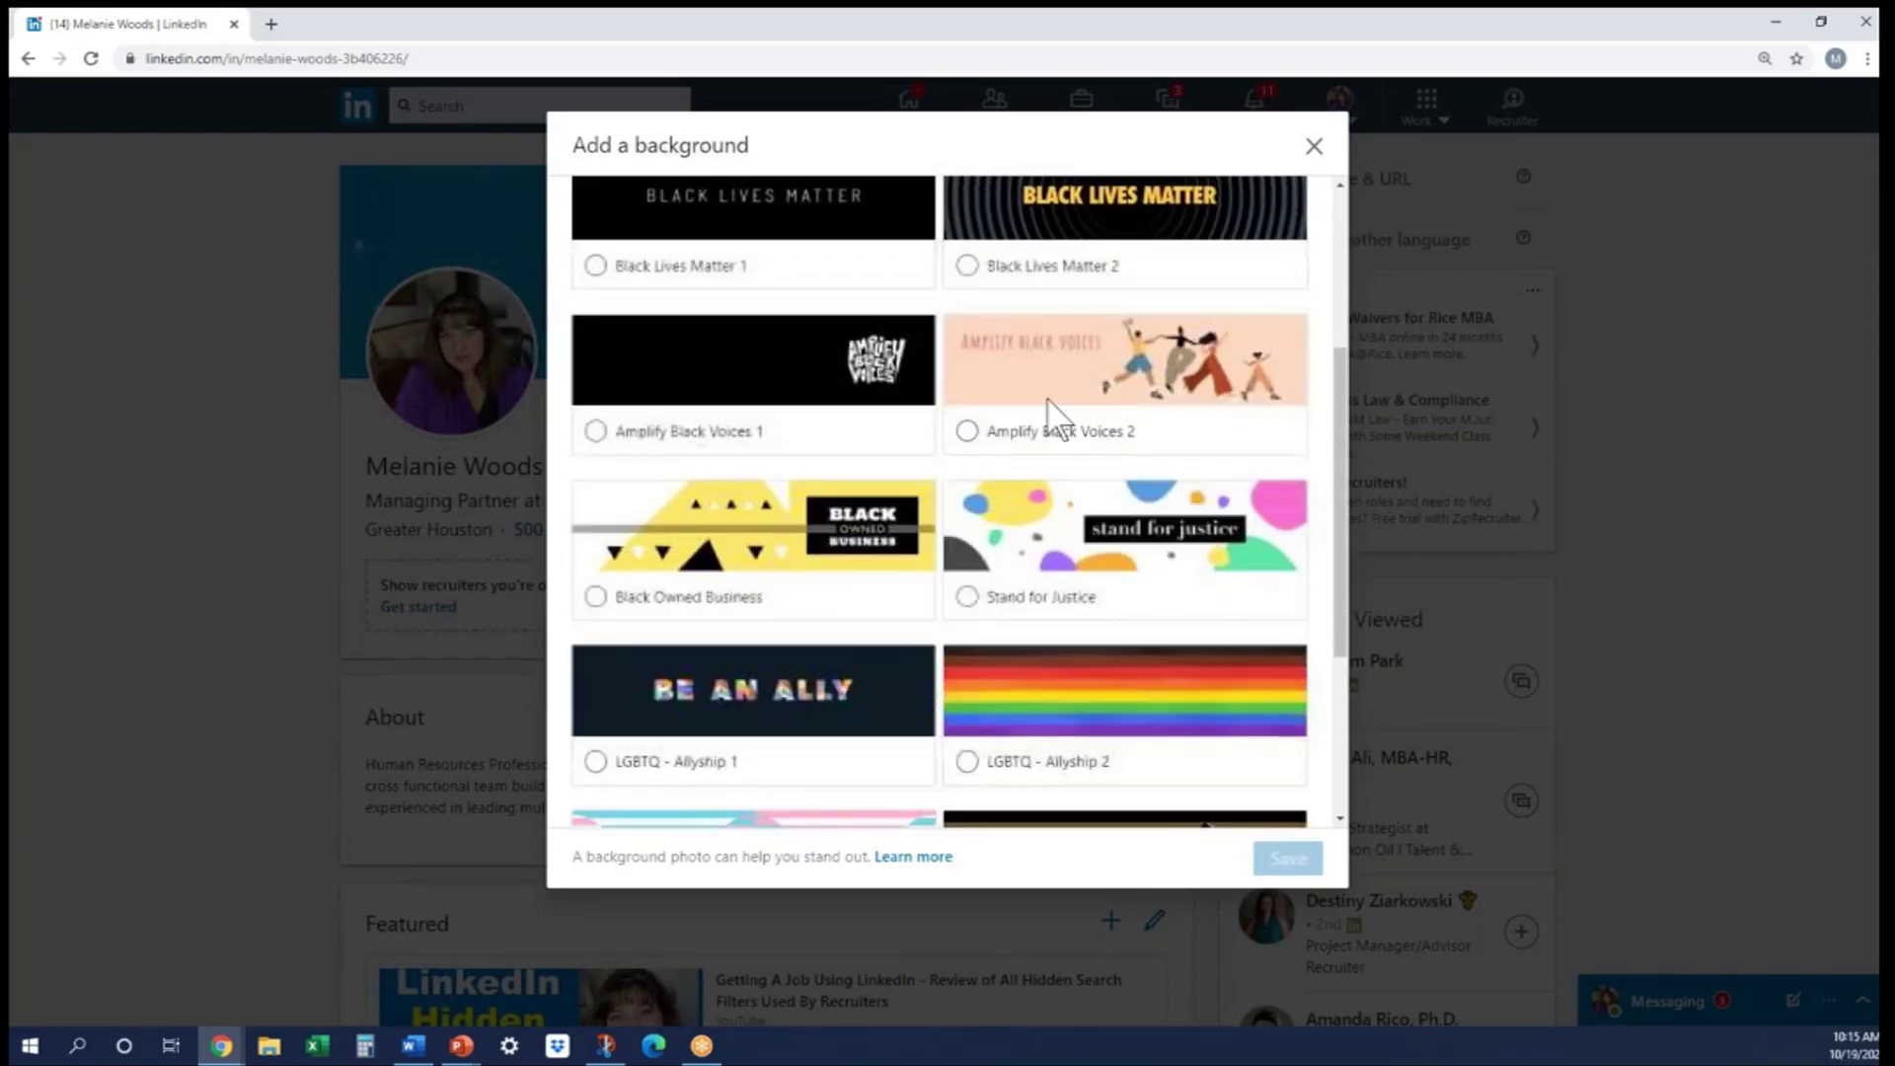
pyautogui.scroll(-3, 1048, 401)
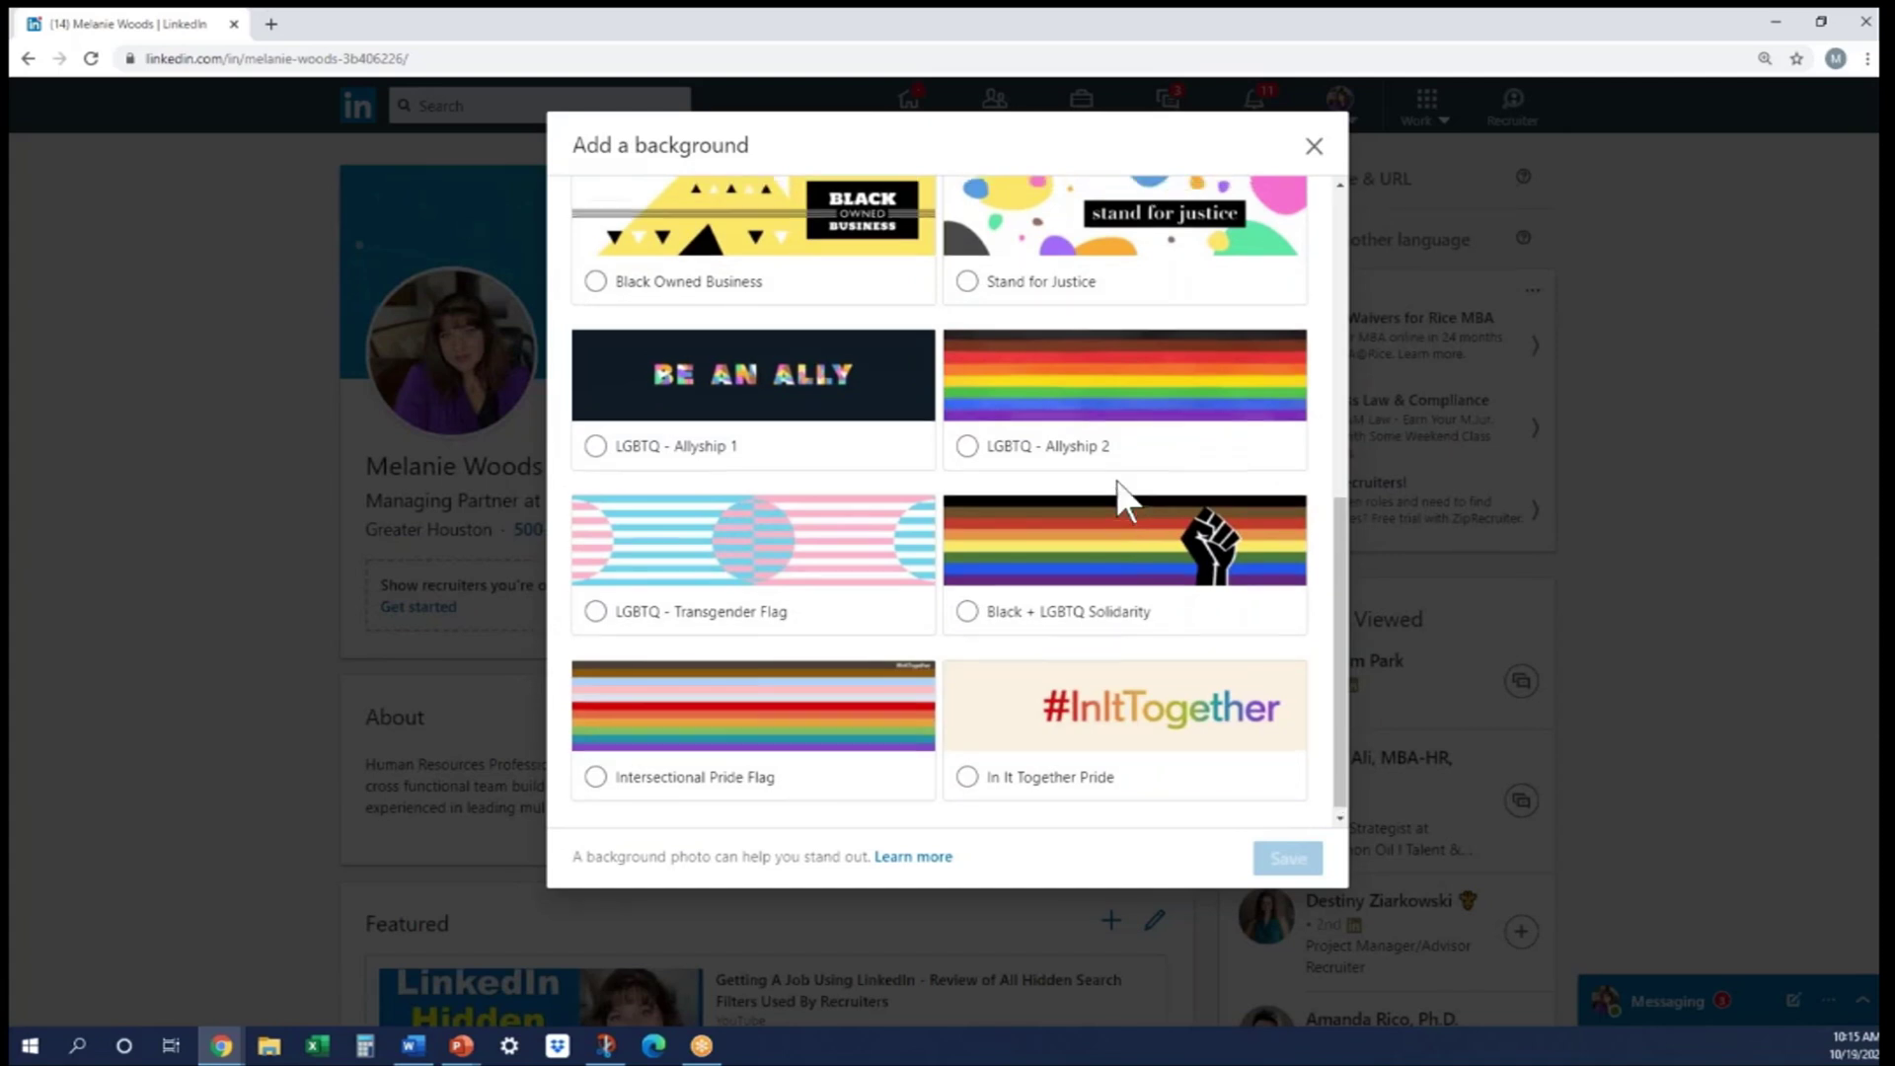
pyautogui.scroll(8, 1116, 478)
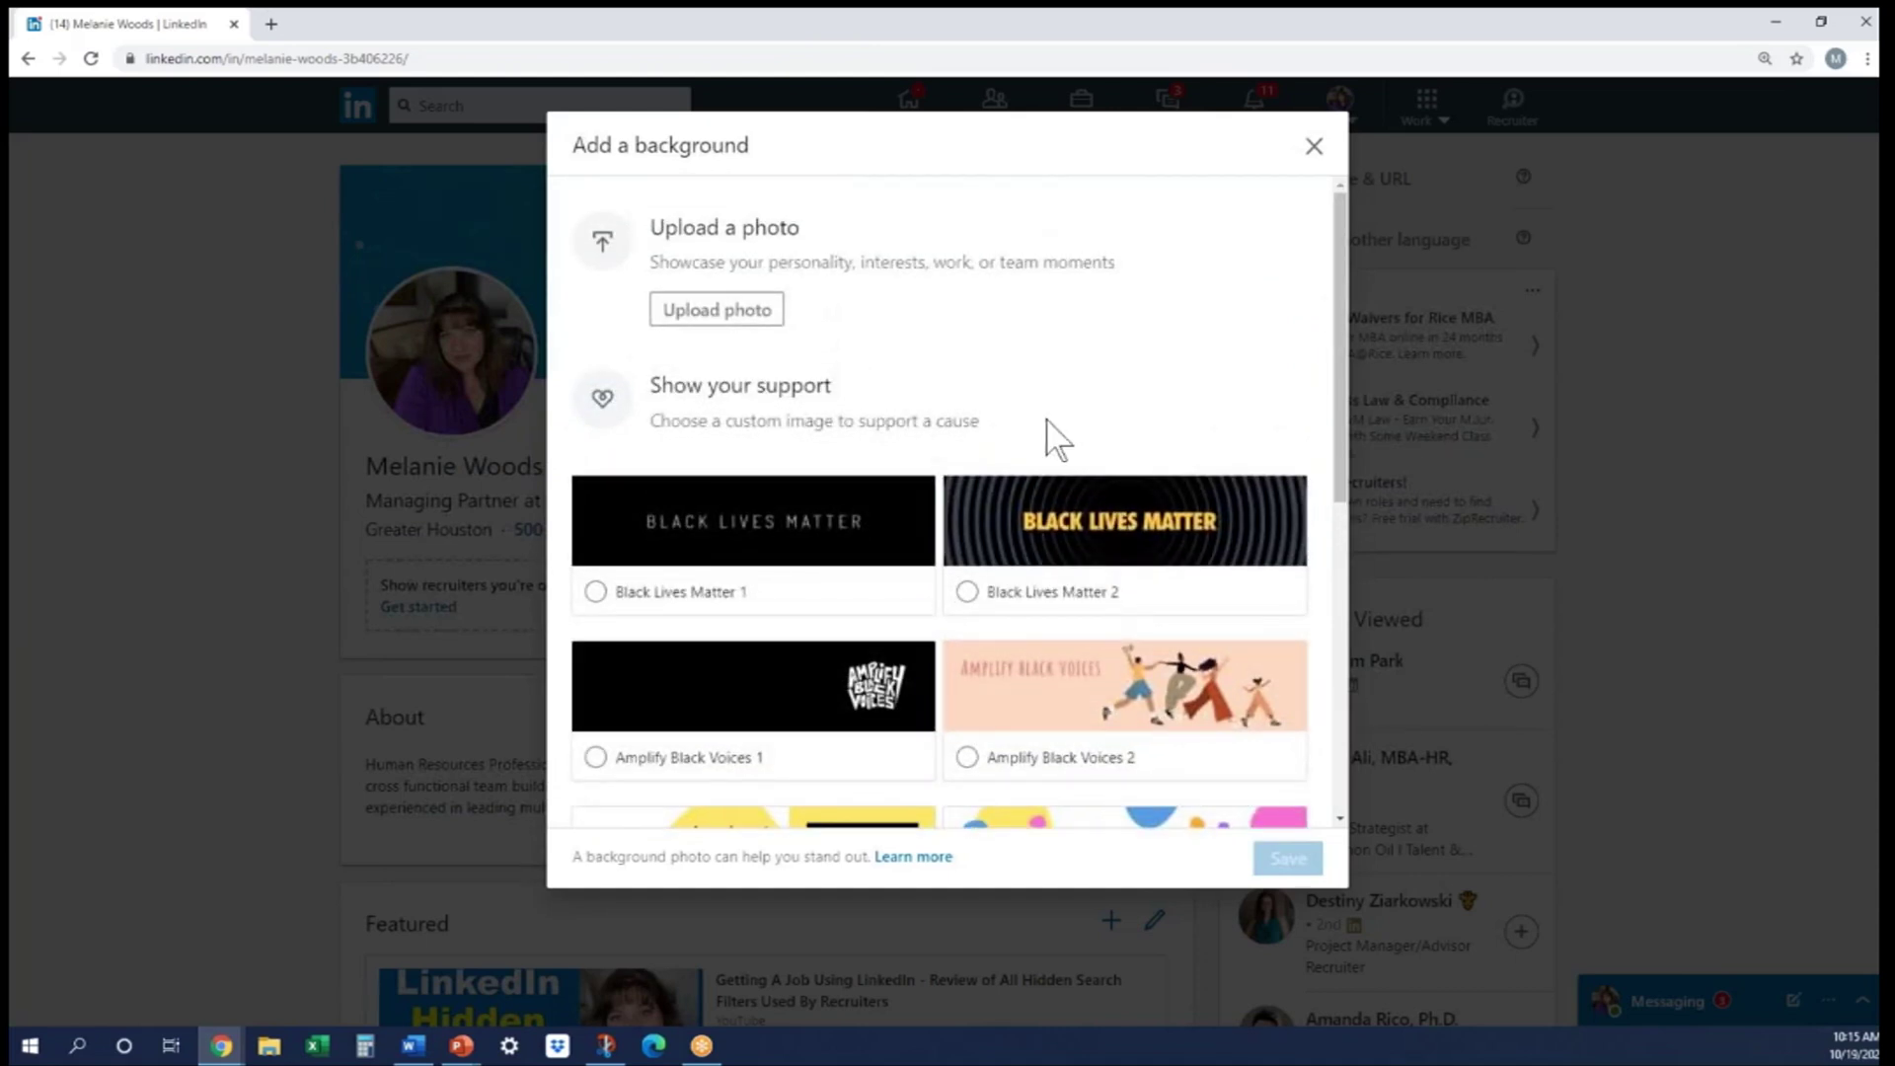
pyautogui.click(725, 312)
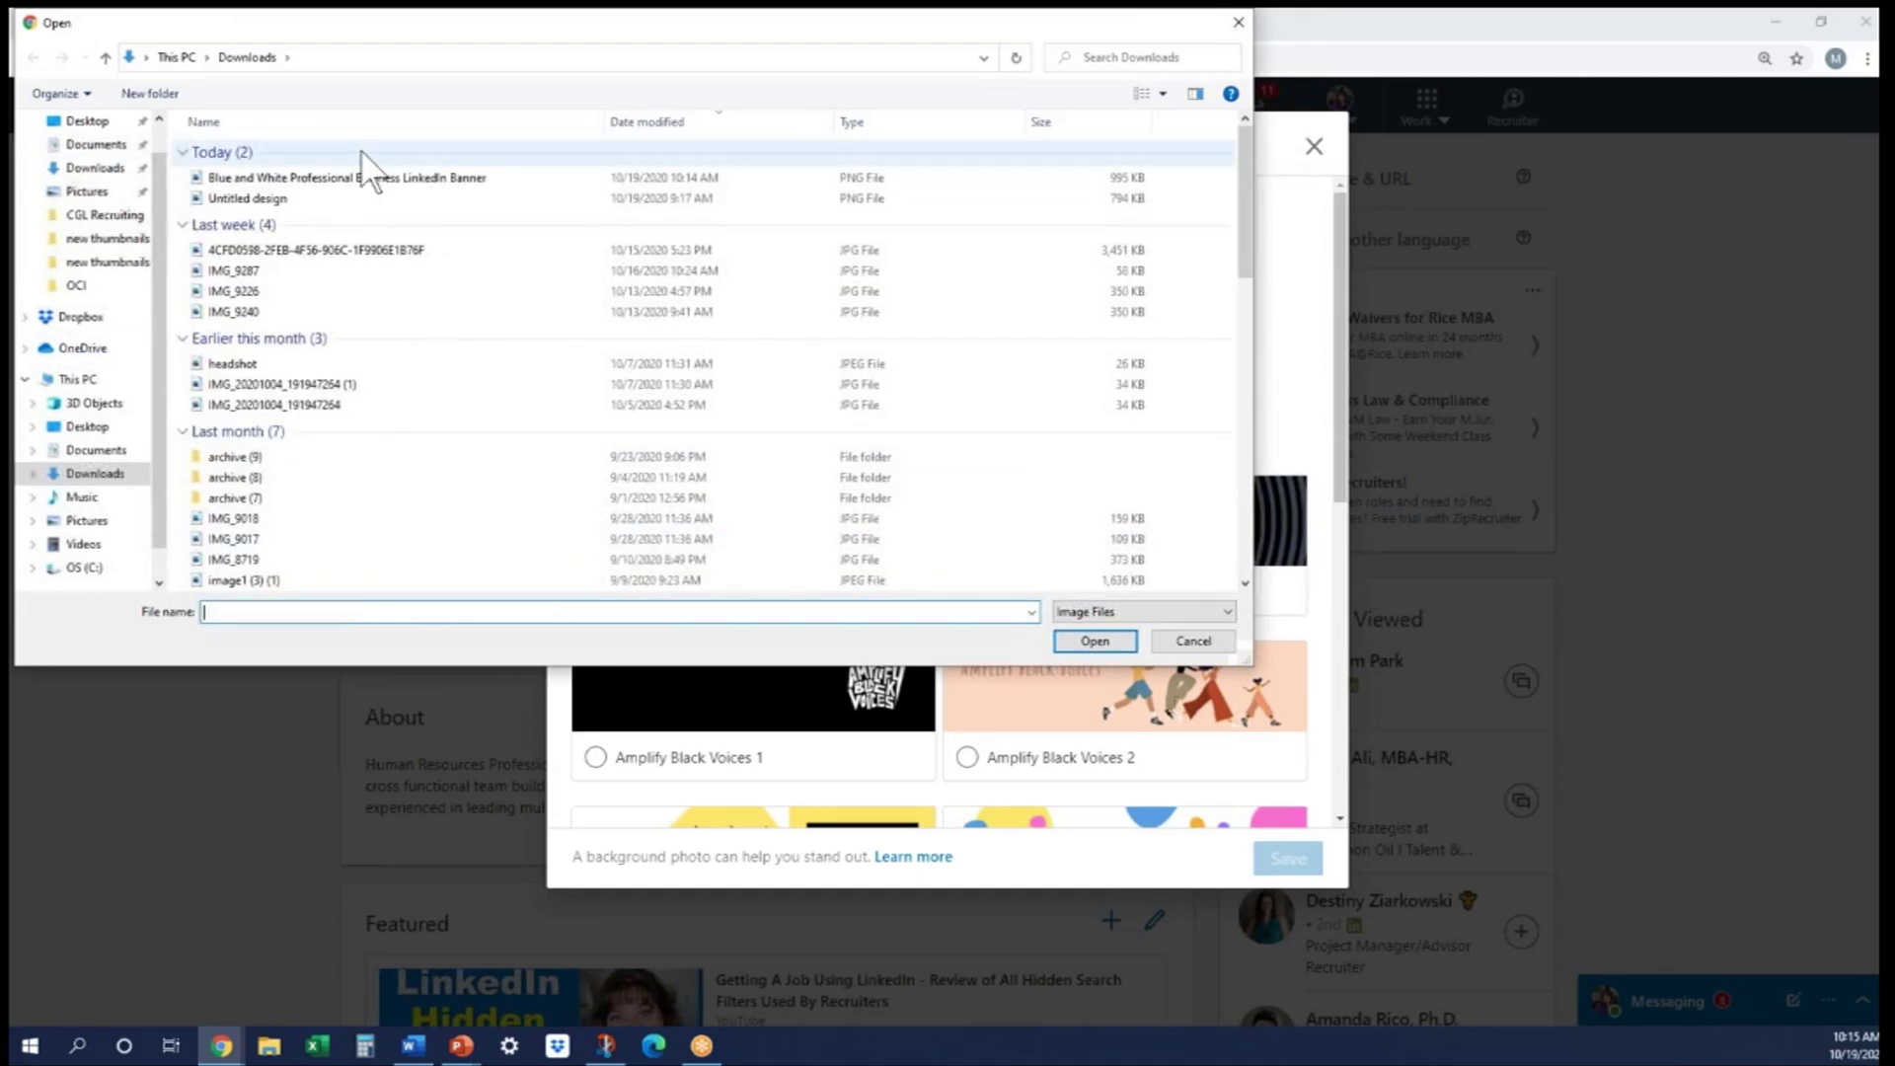
pyautogui.click(276, 178)
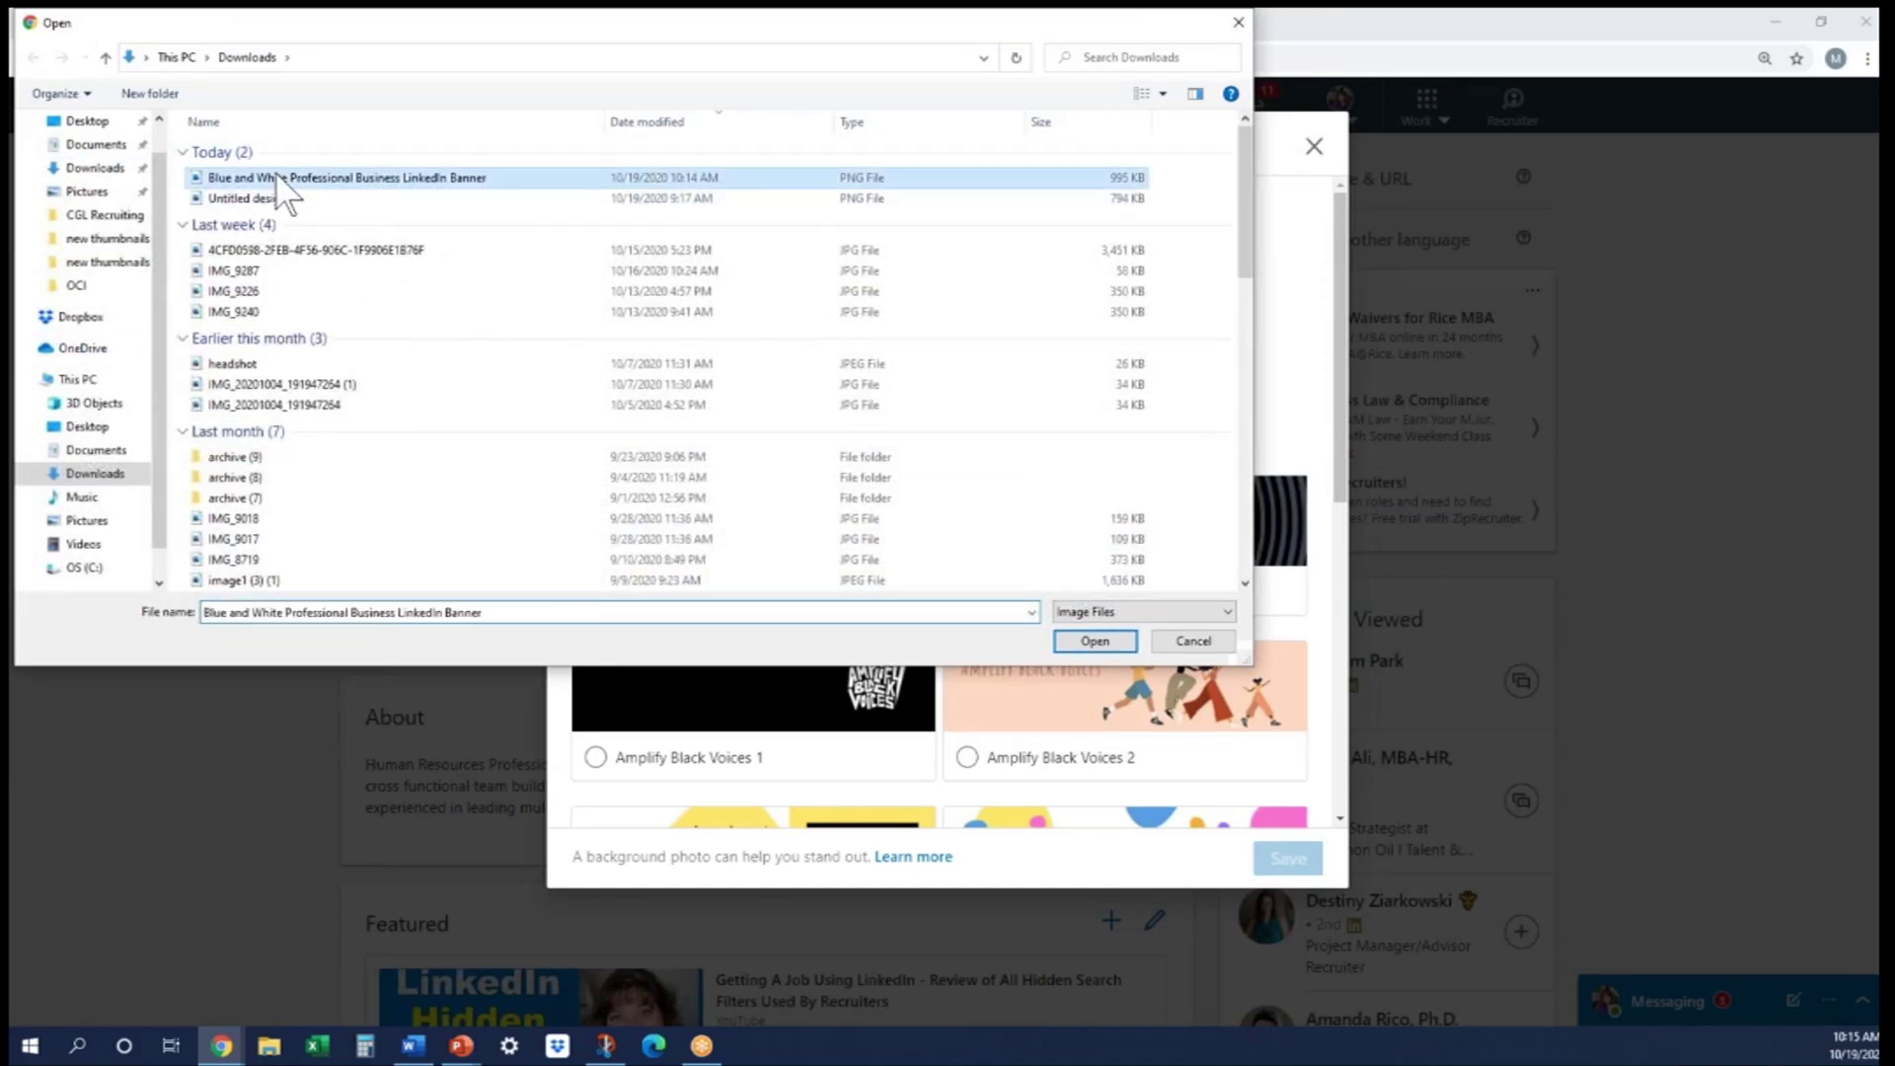
pyautogui.click(1092, 639)
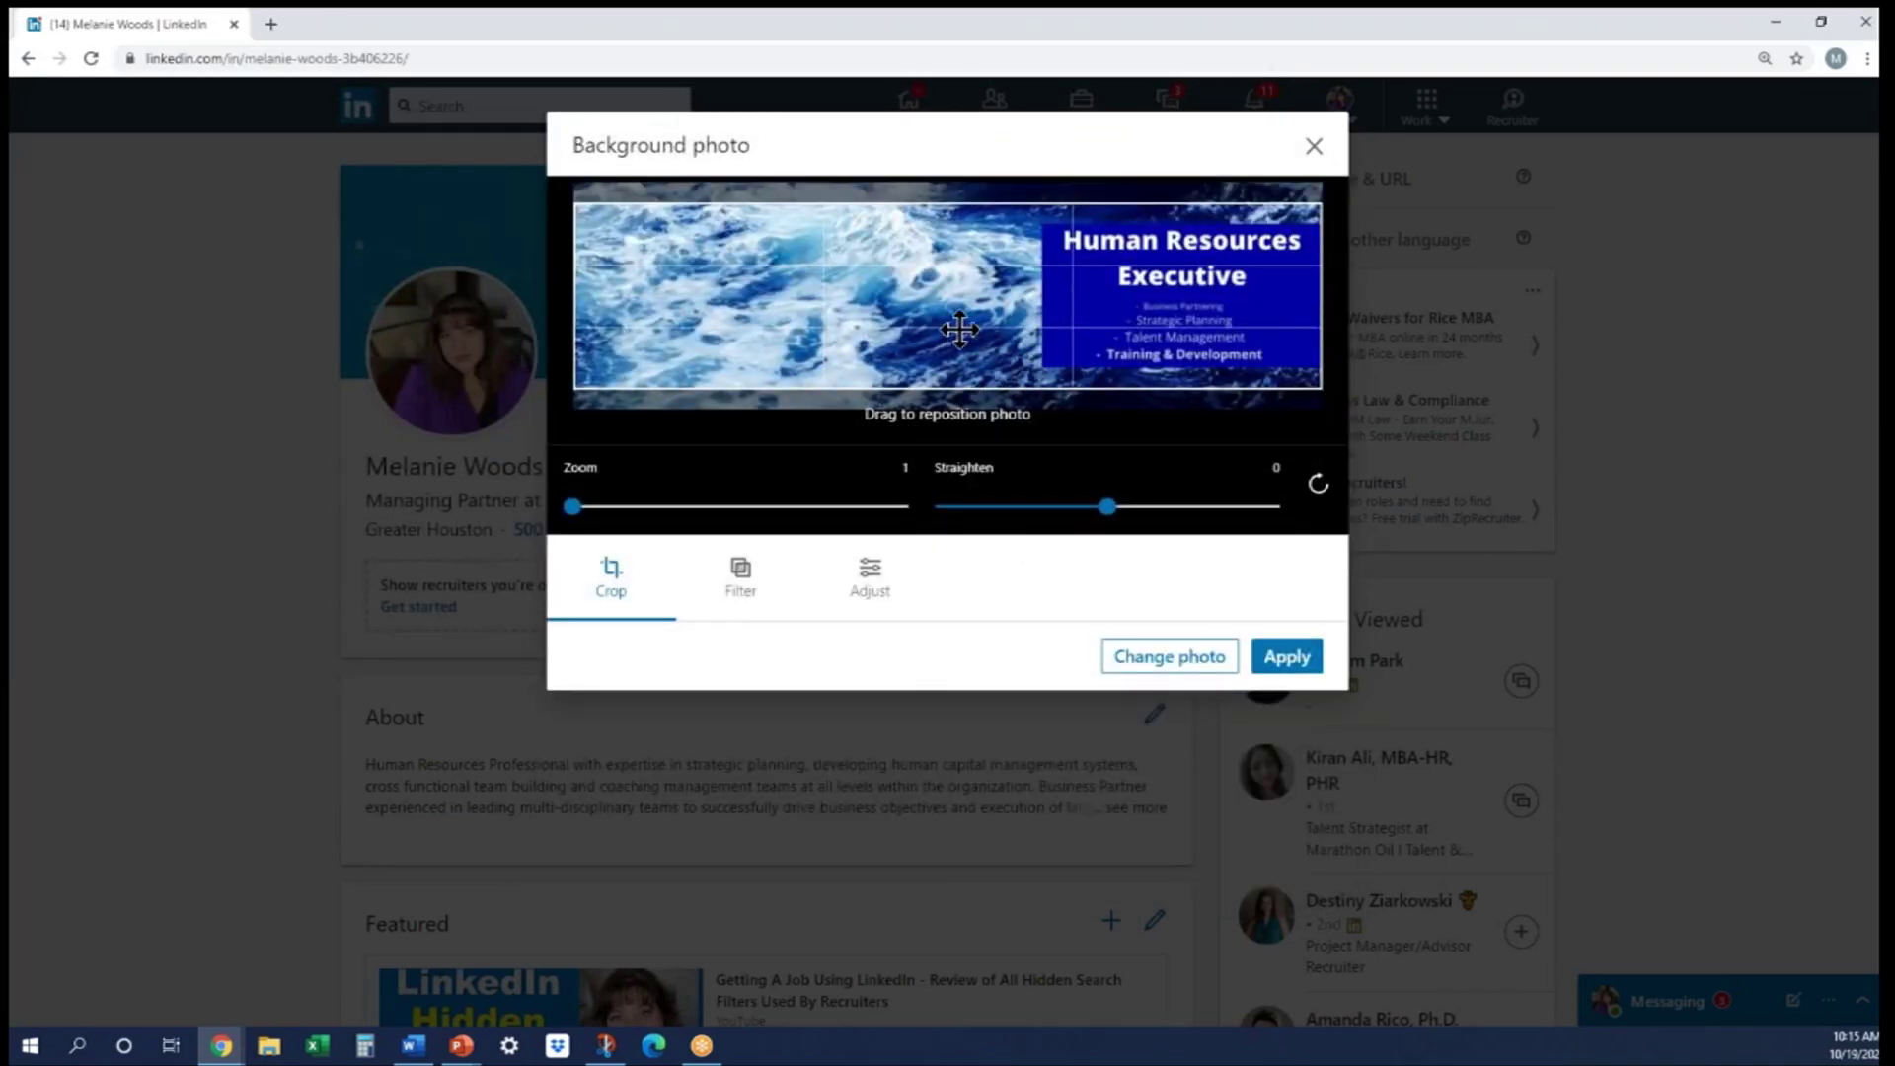
pyautogui.moveTo(959, 328); pyautogui.dragTo(964, 318)
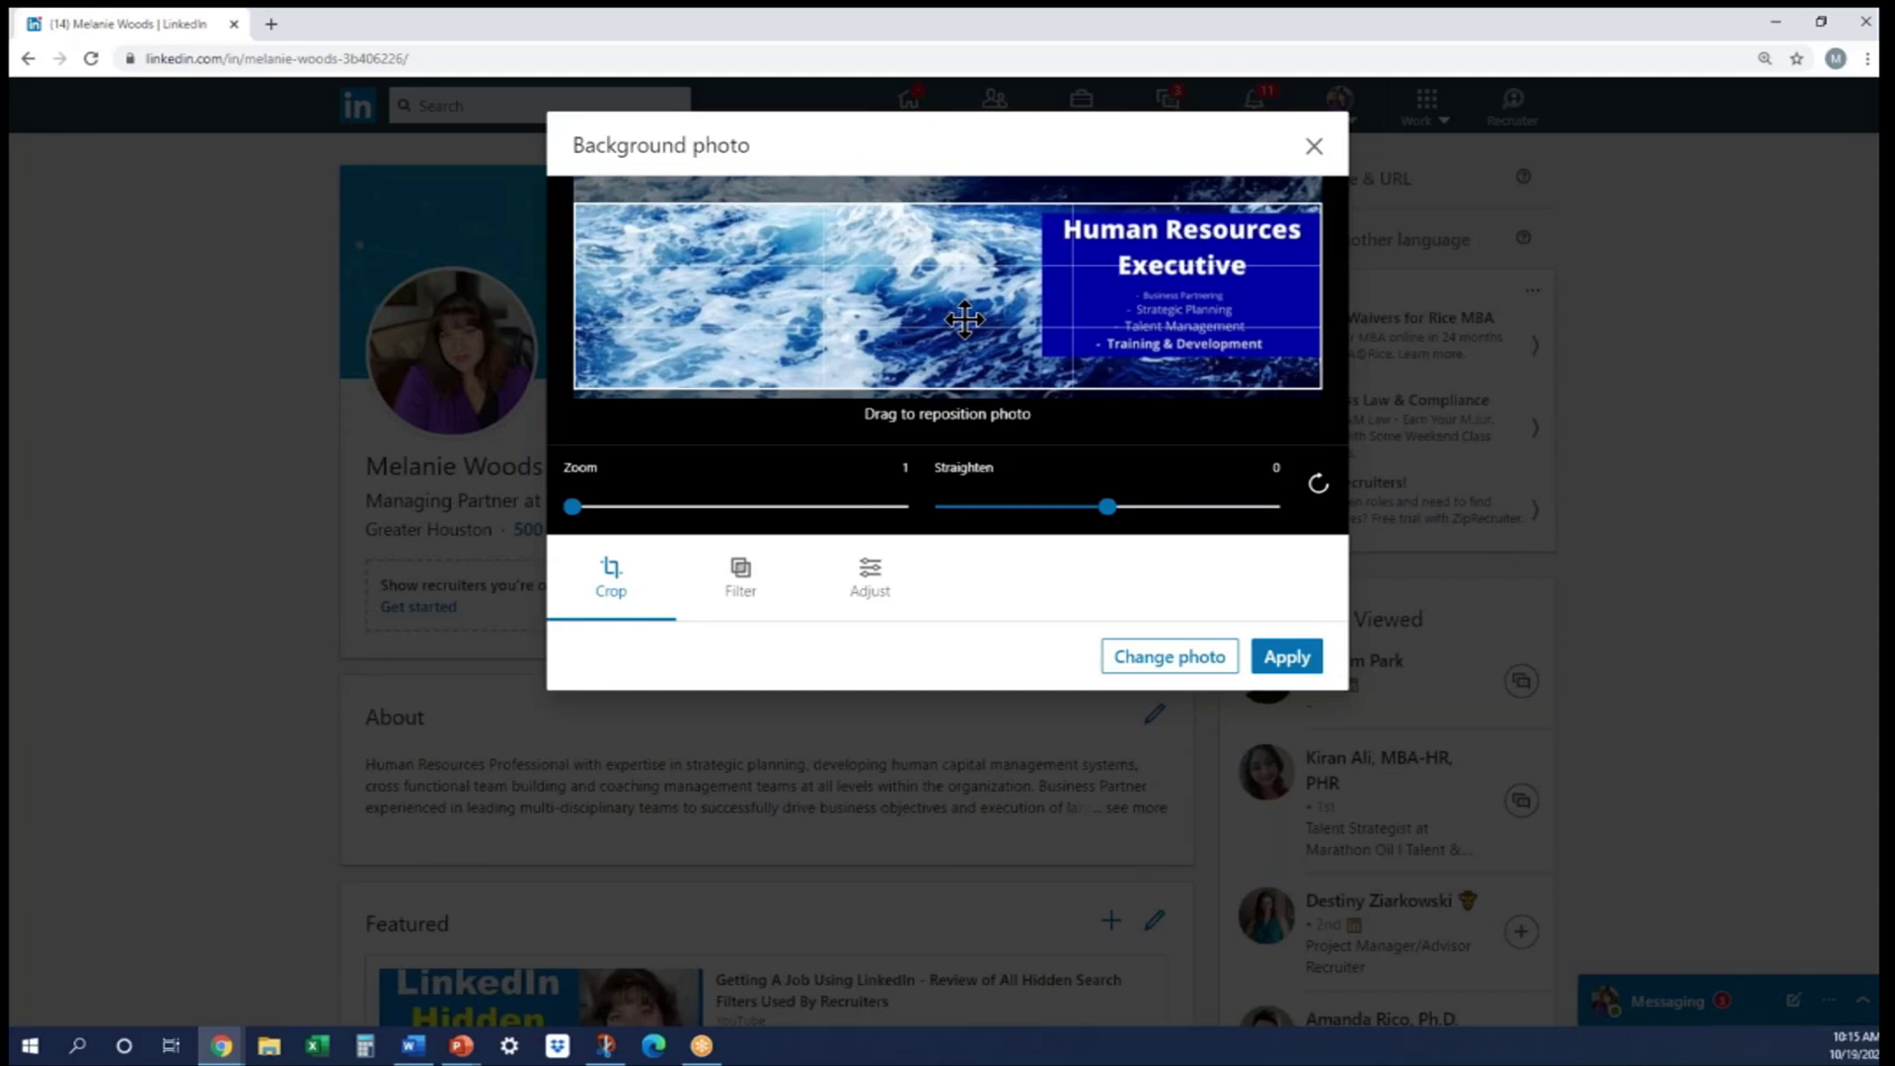
pyautogui.click(1288, 661)
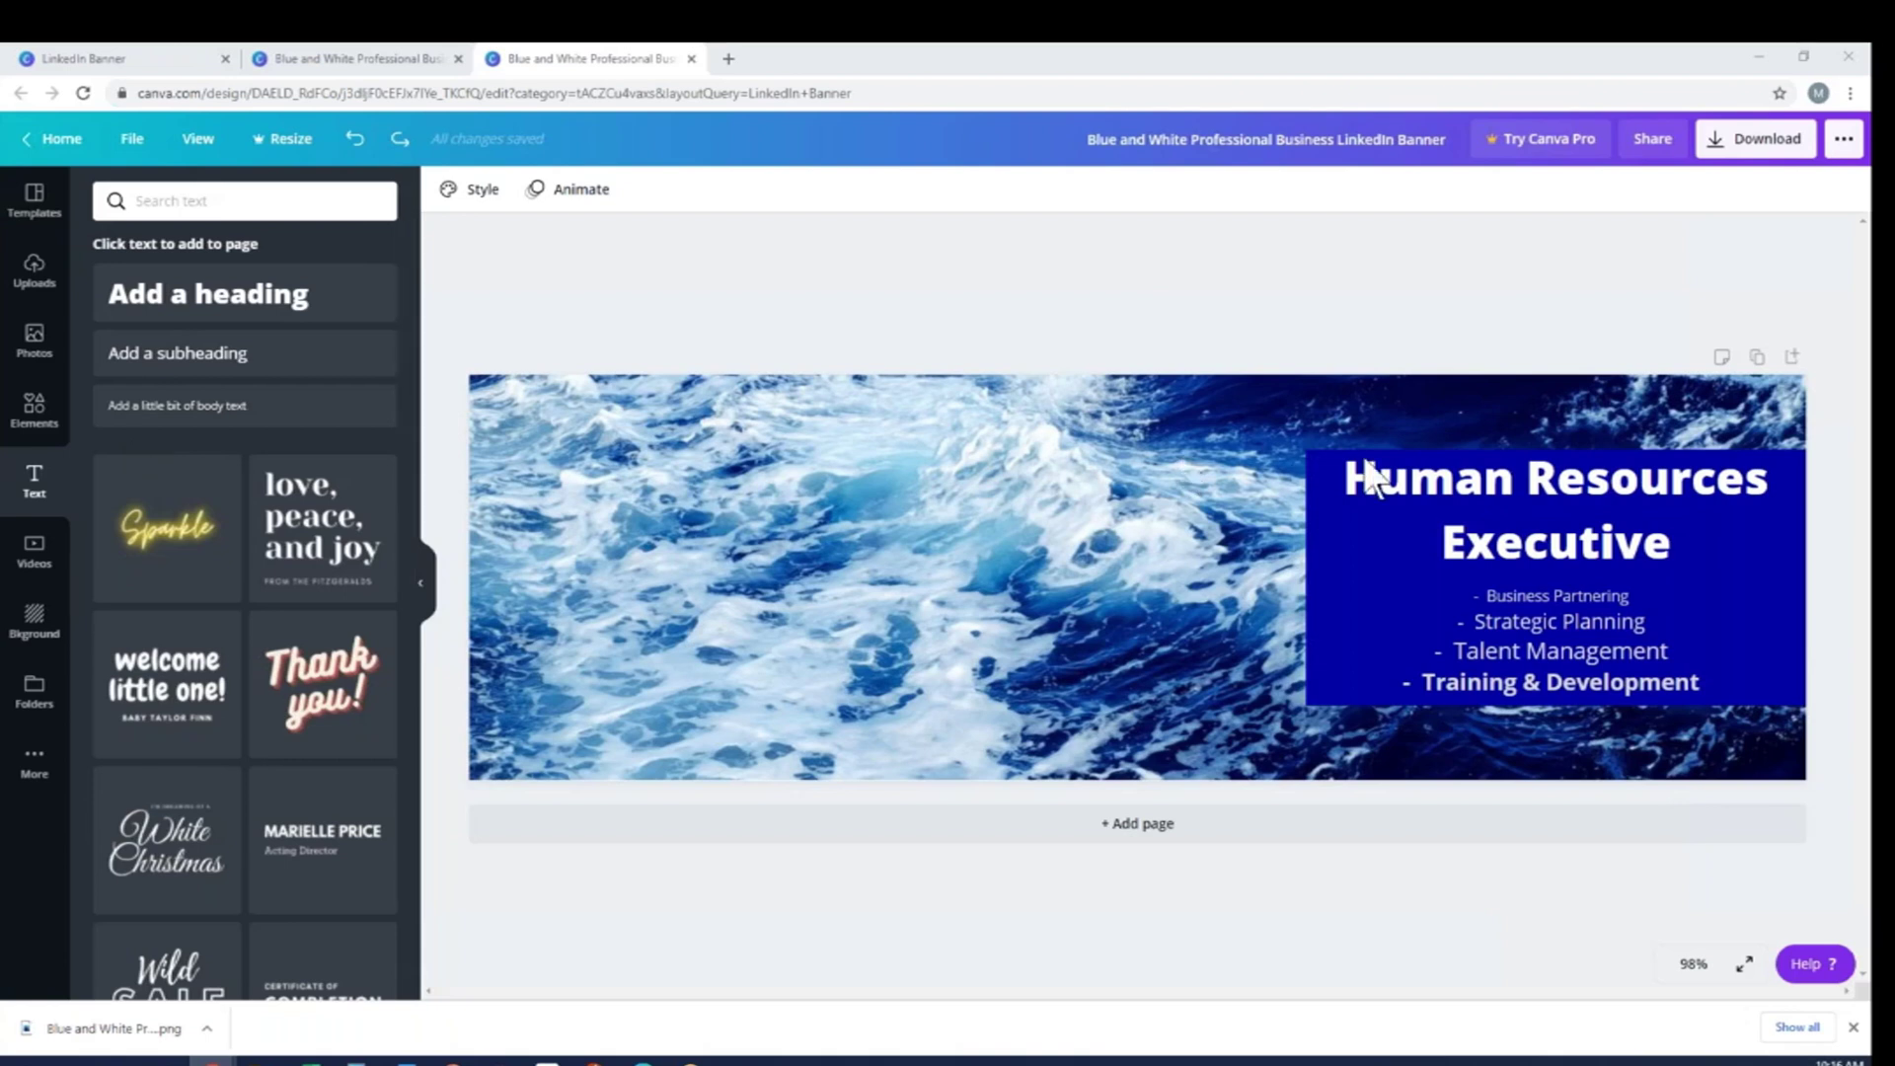
# Step: Enlarge the blue box, the 'Human Resources Executive' heading and the skill bullet list
pyautogui.click(1329, 612)
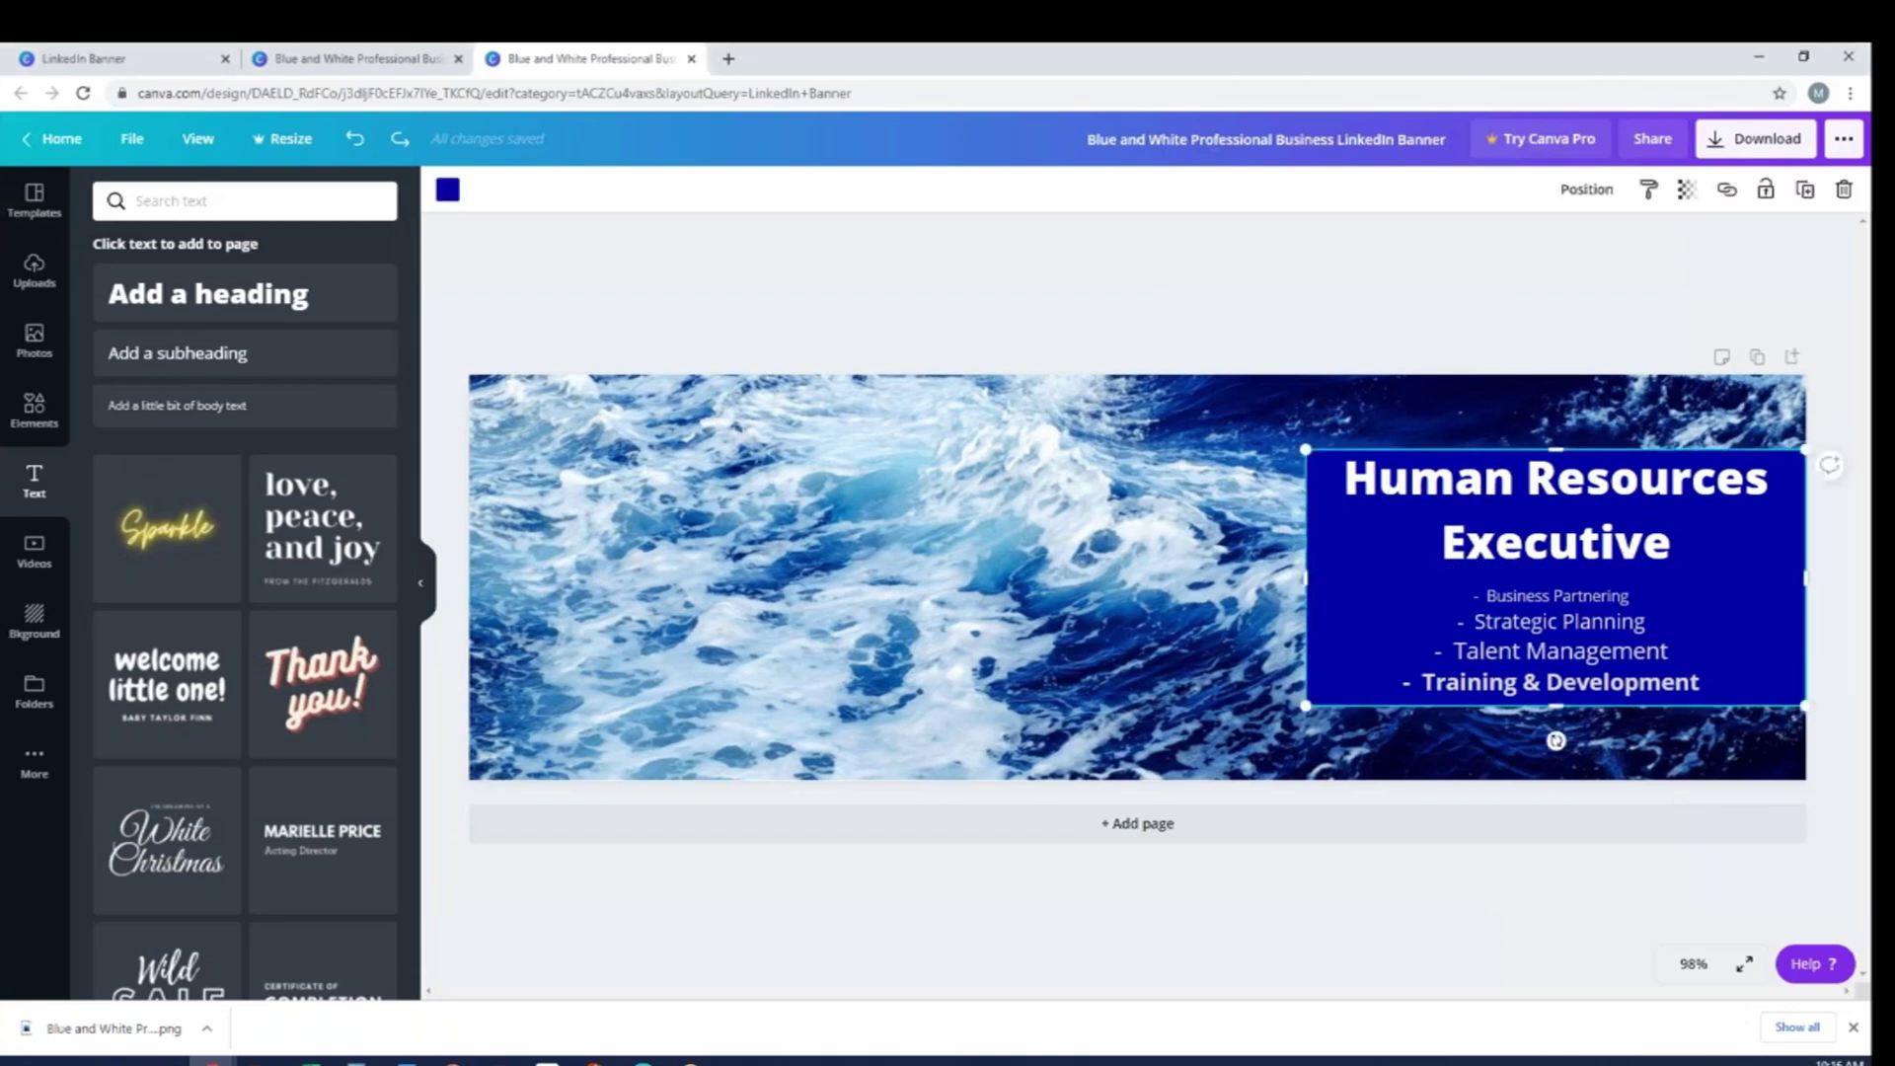
pyautogui.moveTo(1305, 707); pyautogui.dragTo(1206, 756)
pyautogui.moveTo(1172, 432); pyautogui.dragTo(1086, 392)
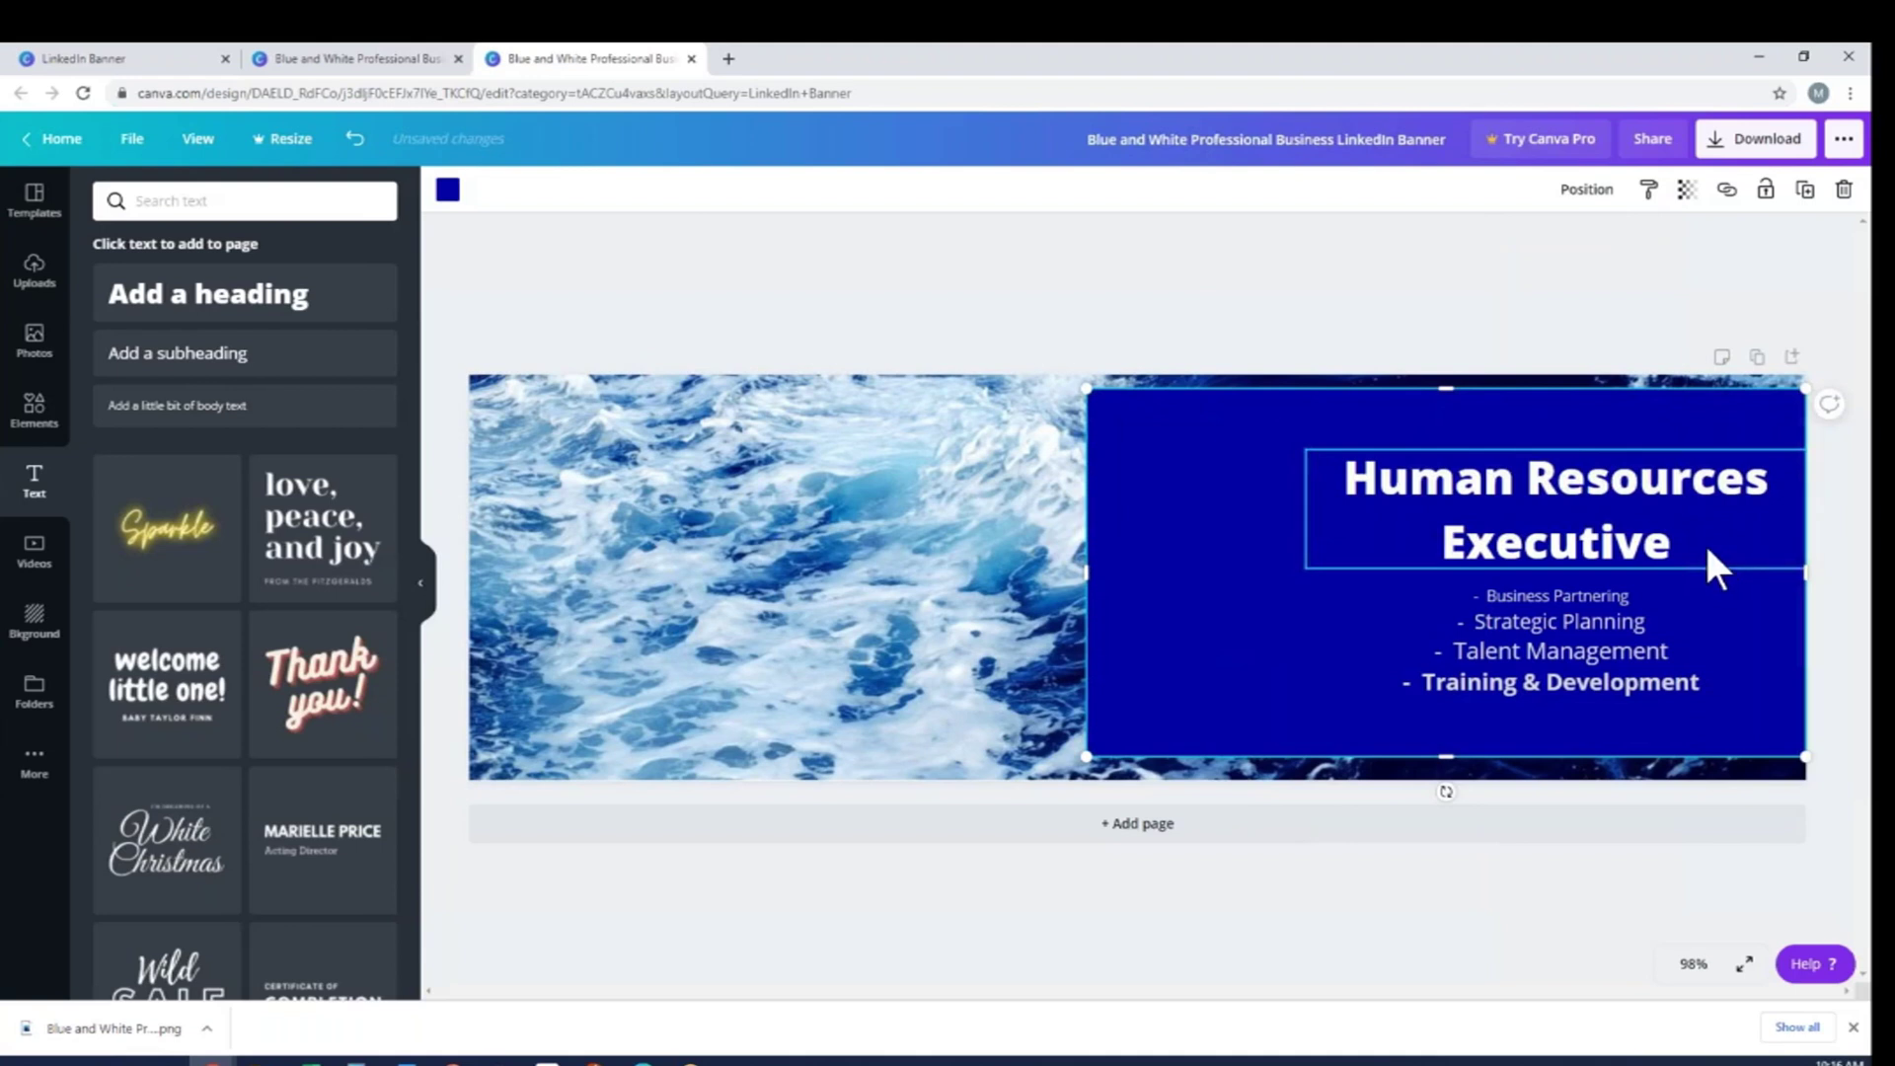
pyautogui.click(1614, 499)
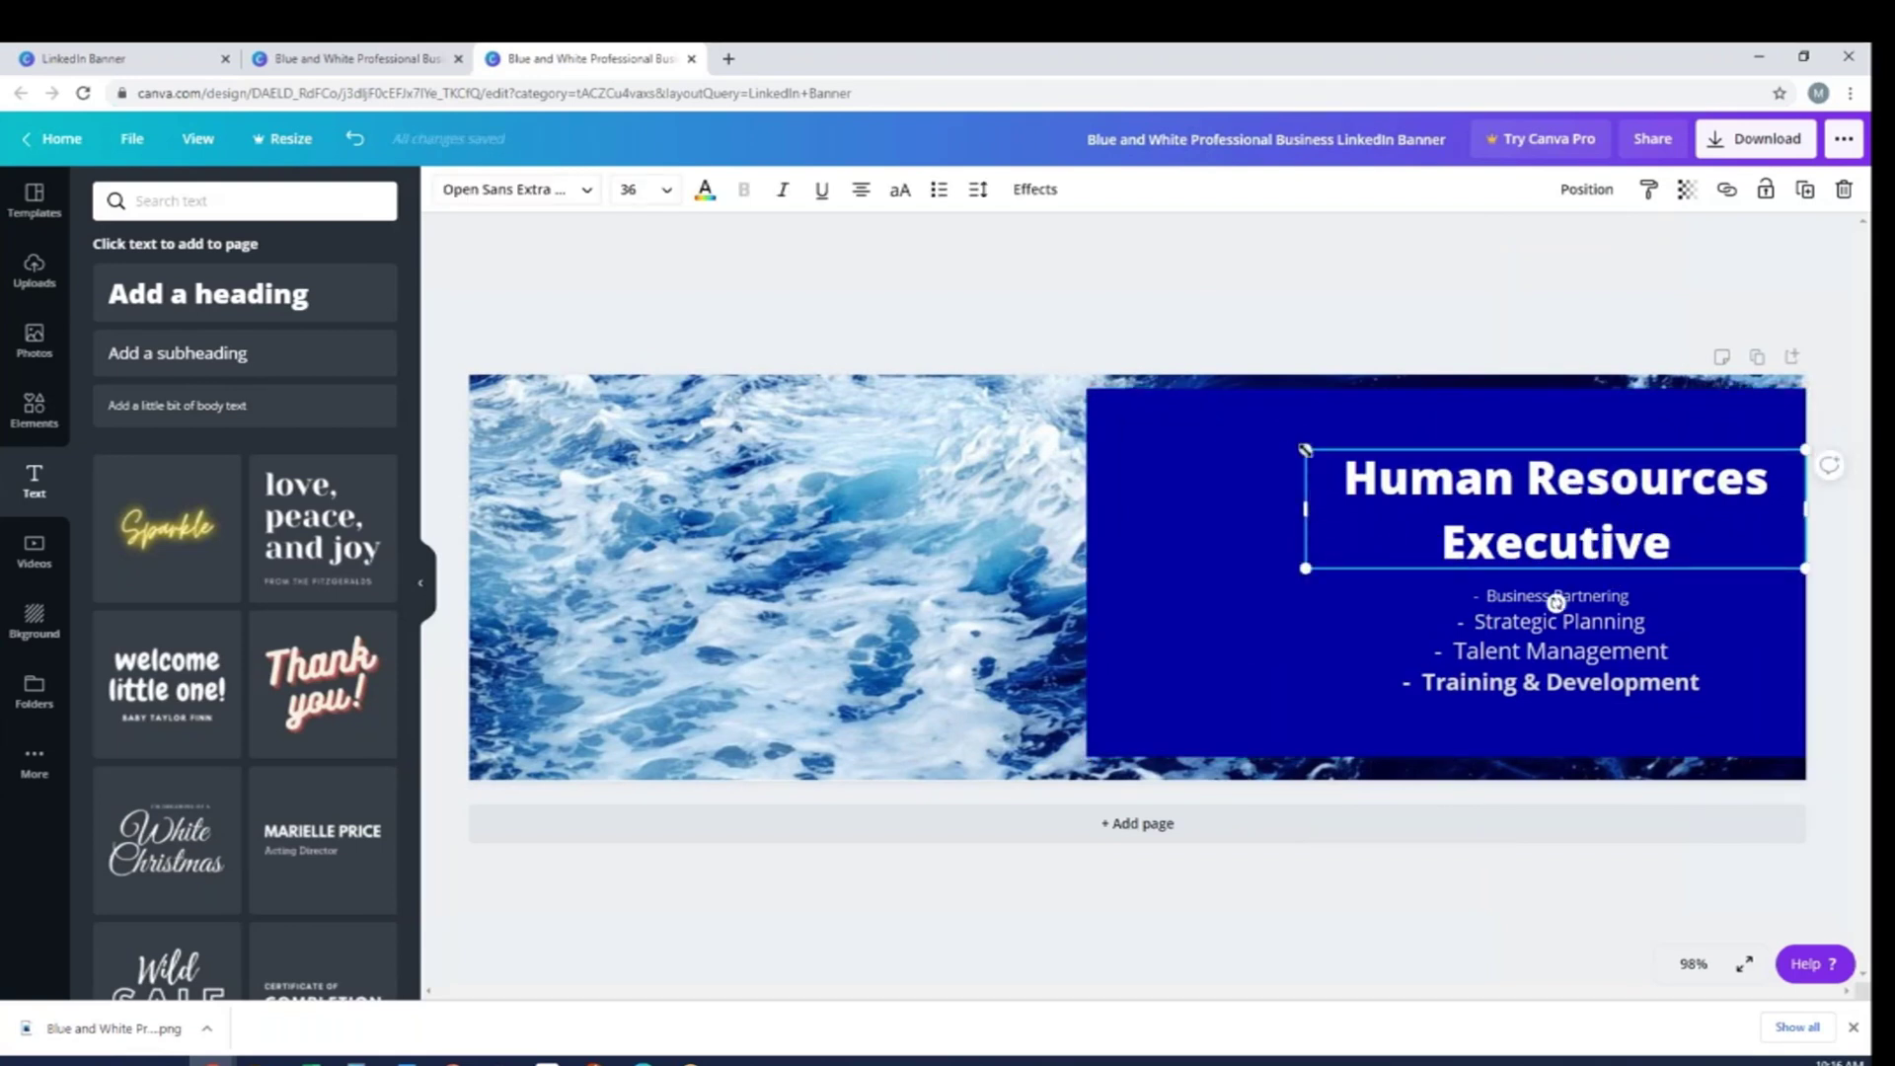
pyautogui.moveTo(1305, 450); pyautogui.dragTo(1086, 397)
pyautogui.click(1624, 662)
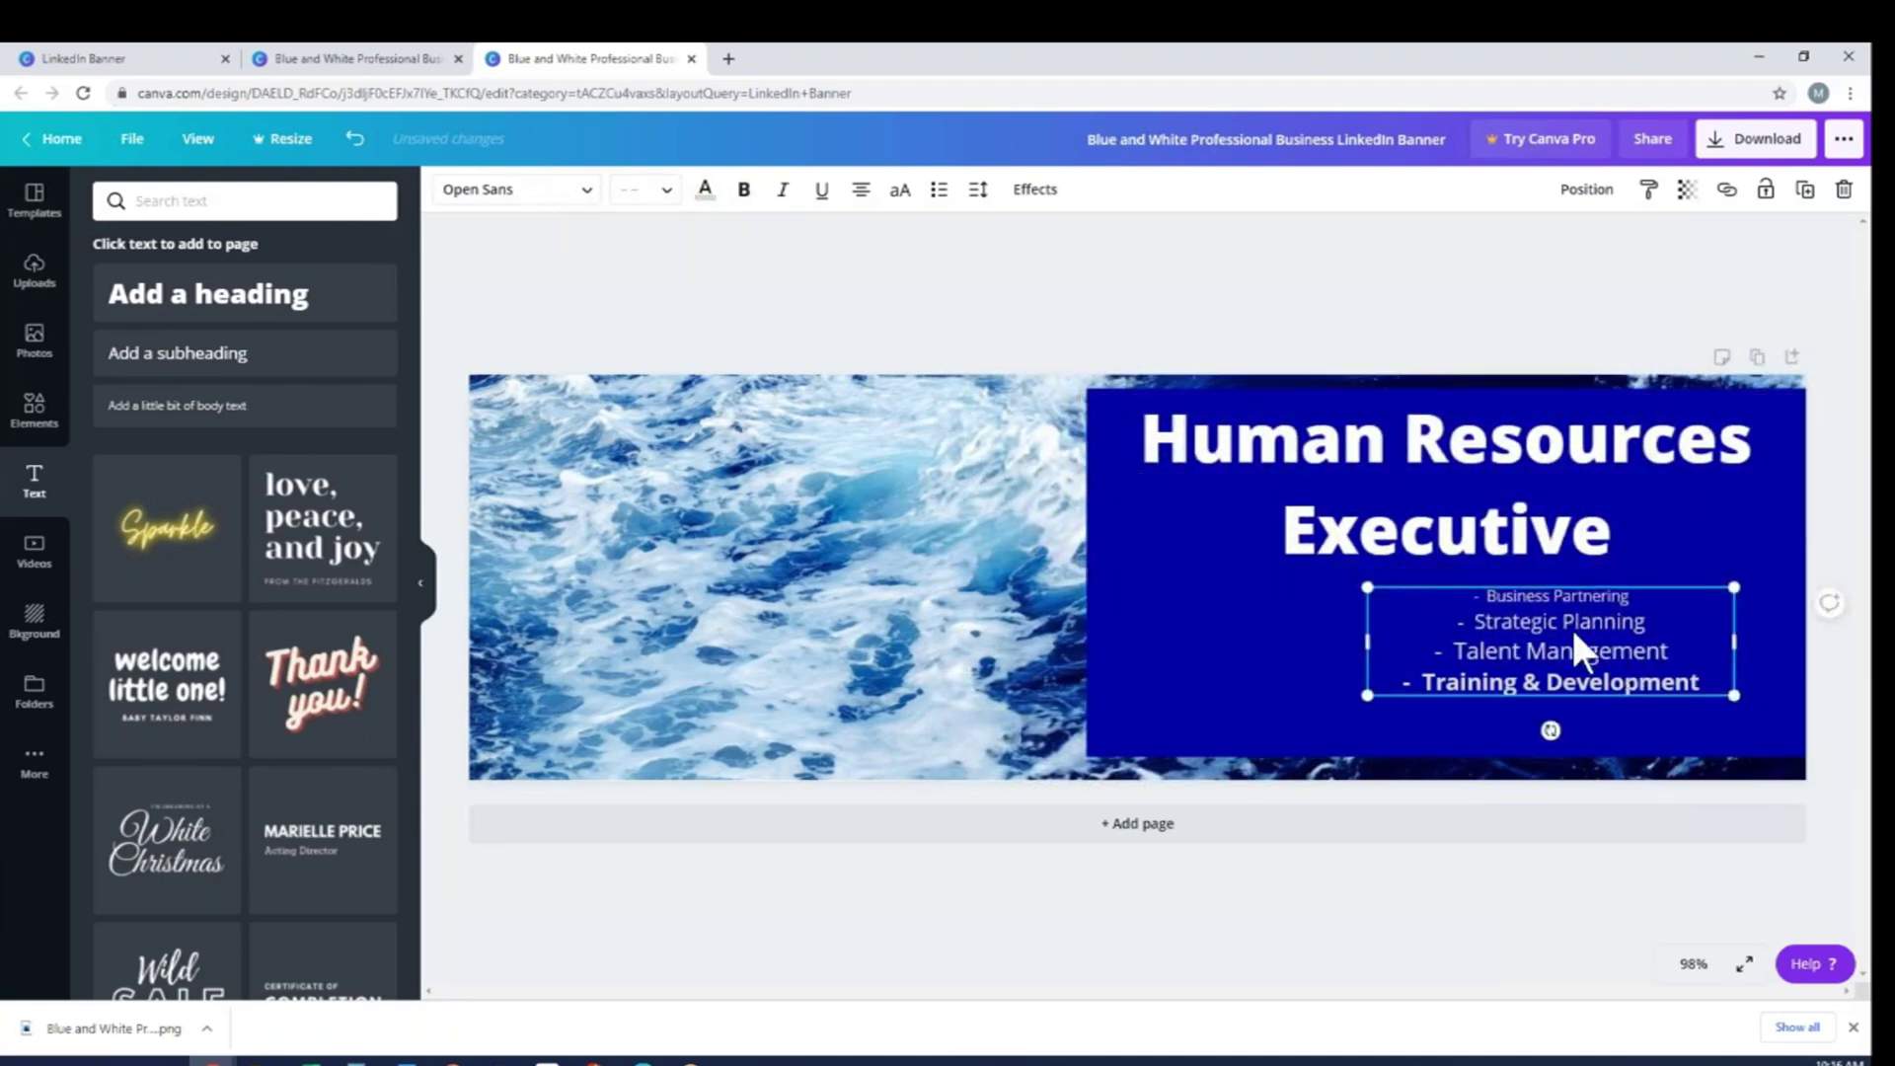
pyautogui.moveTo(1314, 694); pyautogui.dragTo(1188, 747)
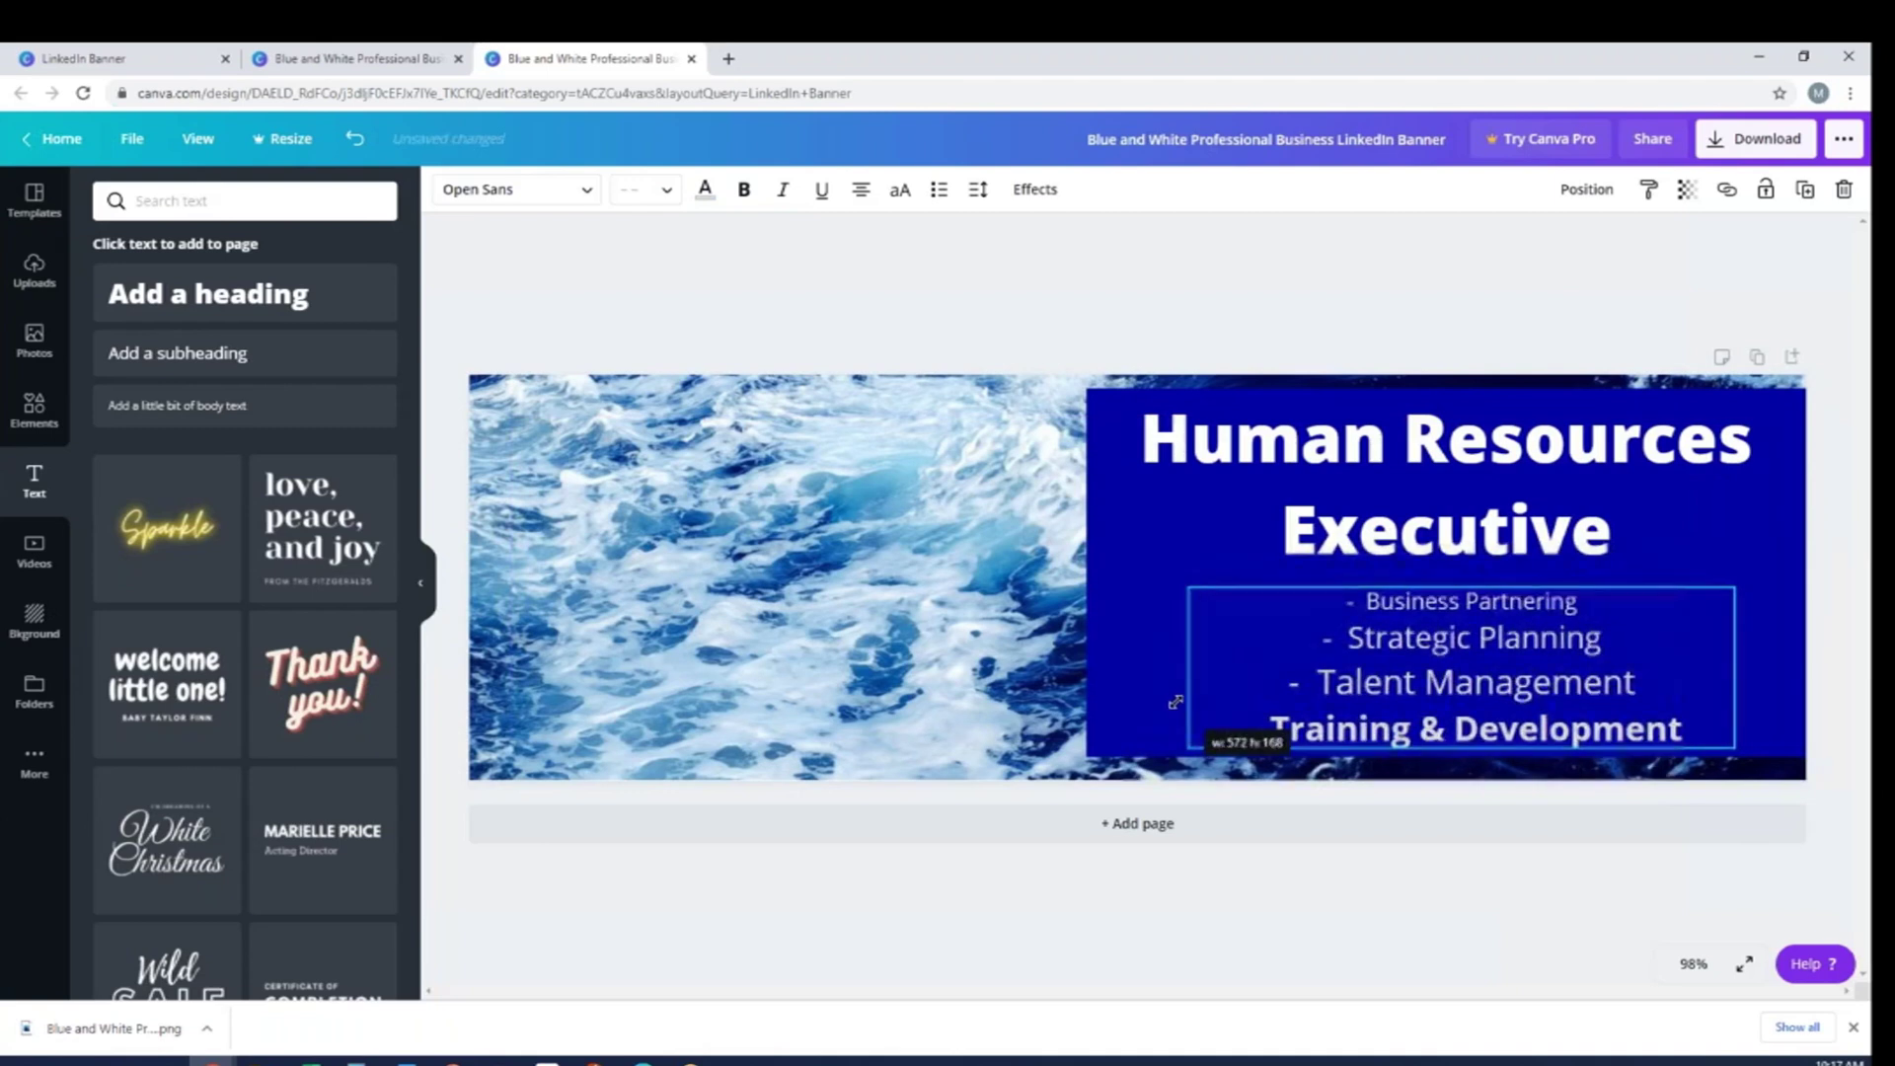
# Step: Set all four skill bullets, Business Partnering to Training & Development, to bold size 24
pyautogui.click(1638, 683)
pyautogui.moveTo(1638, 683); pyautogui.dragTo(1292, 593)
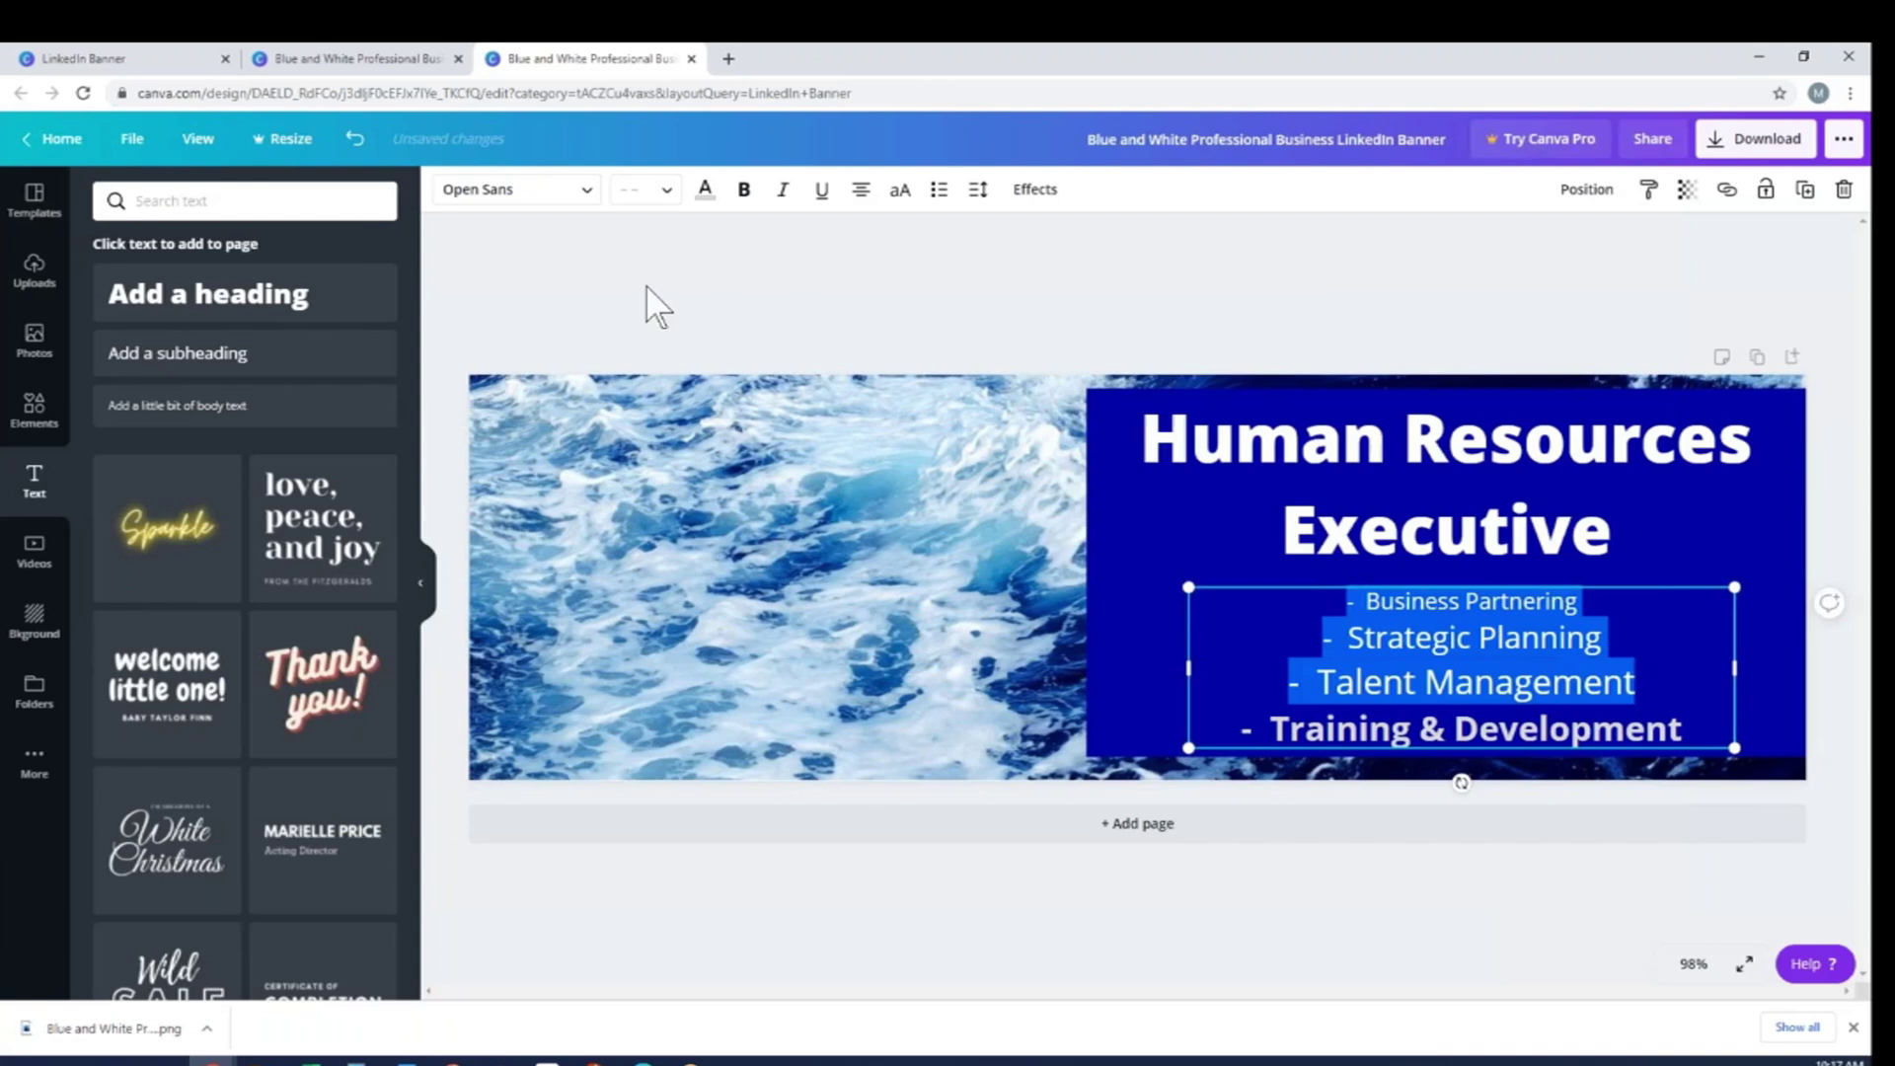
pyautogui.click(667, 189)
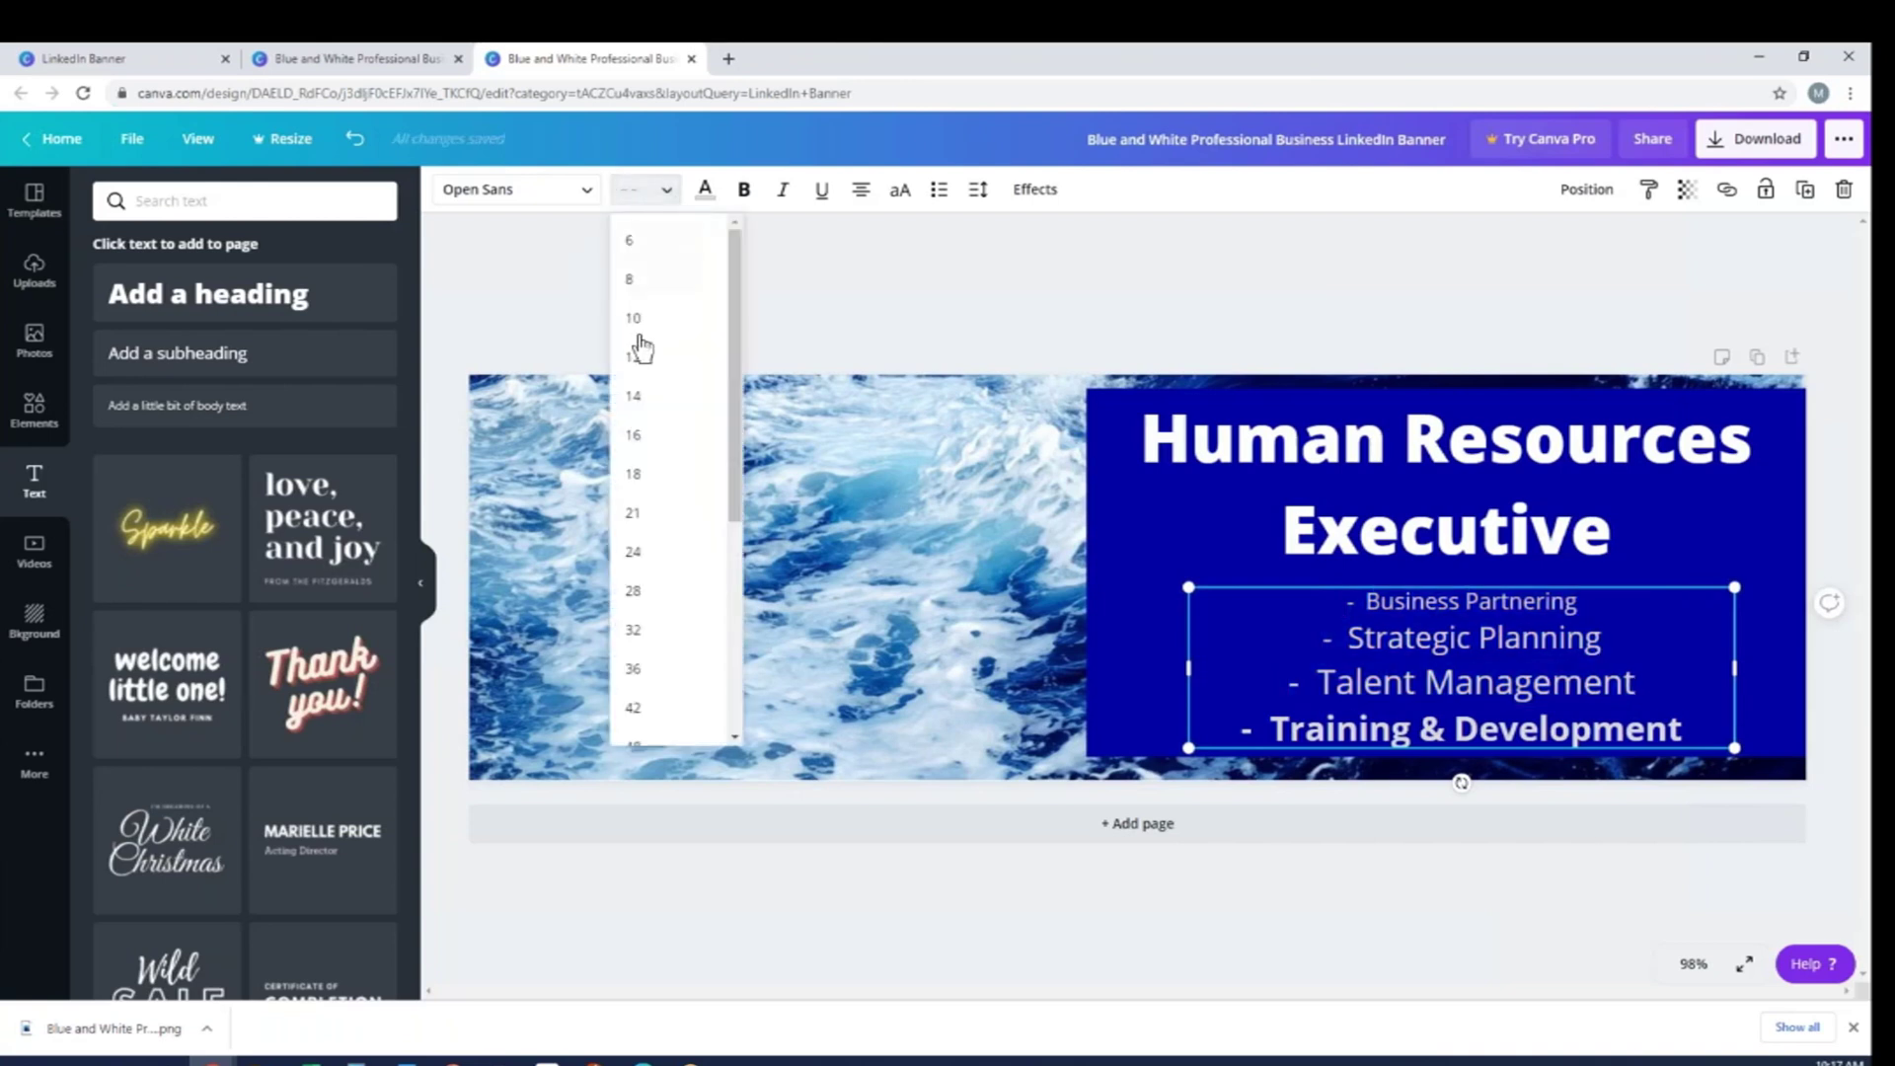
pyautogui.click(634, 630)
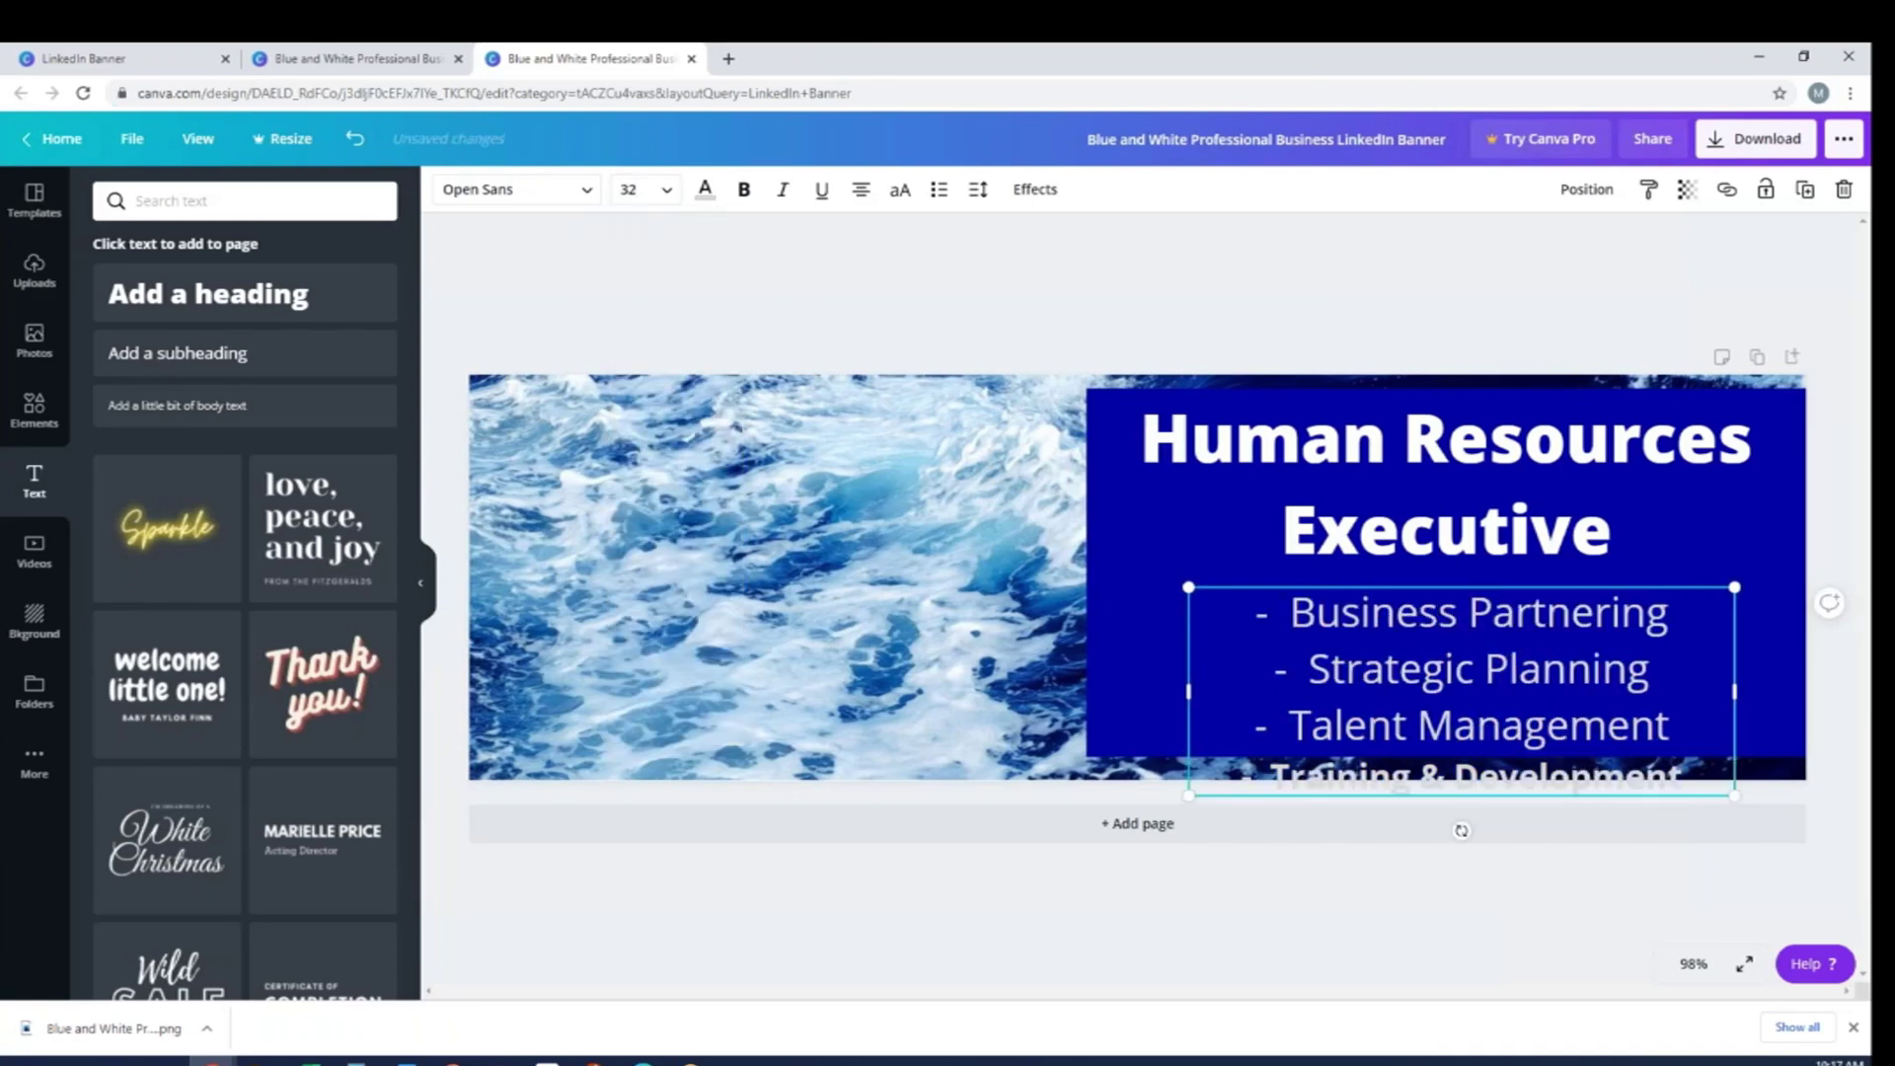
pyautogui.click(668, 191)
pyautogui.click(654, 402)
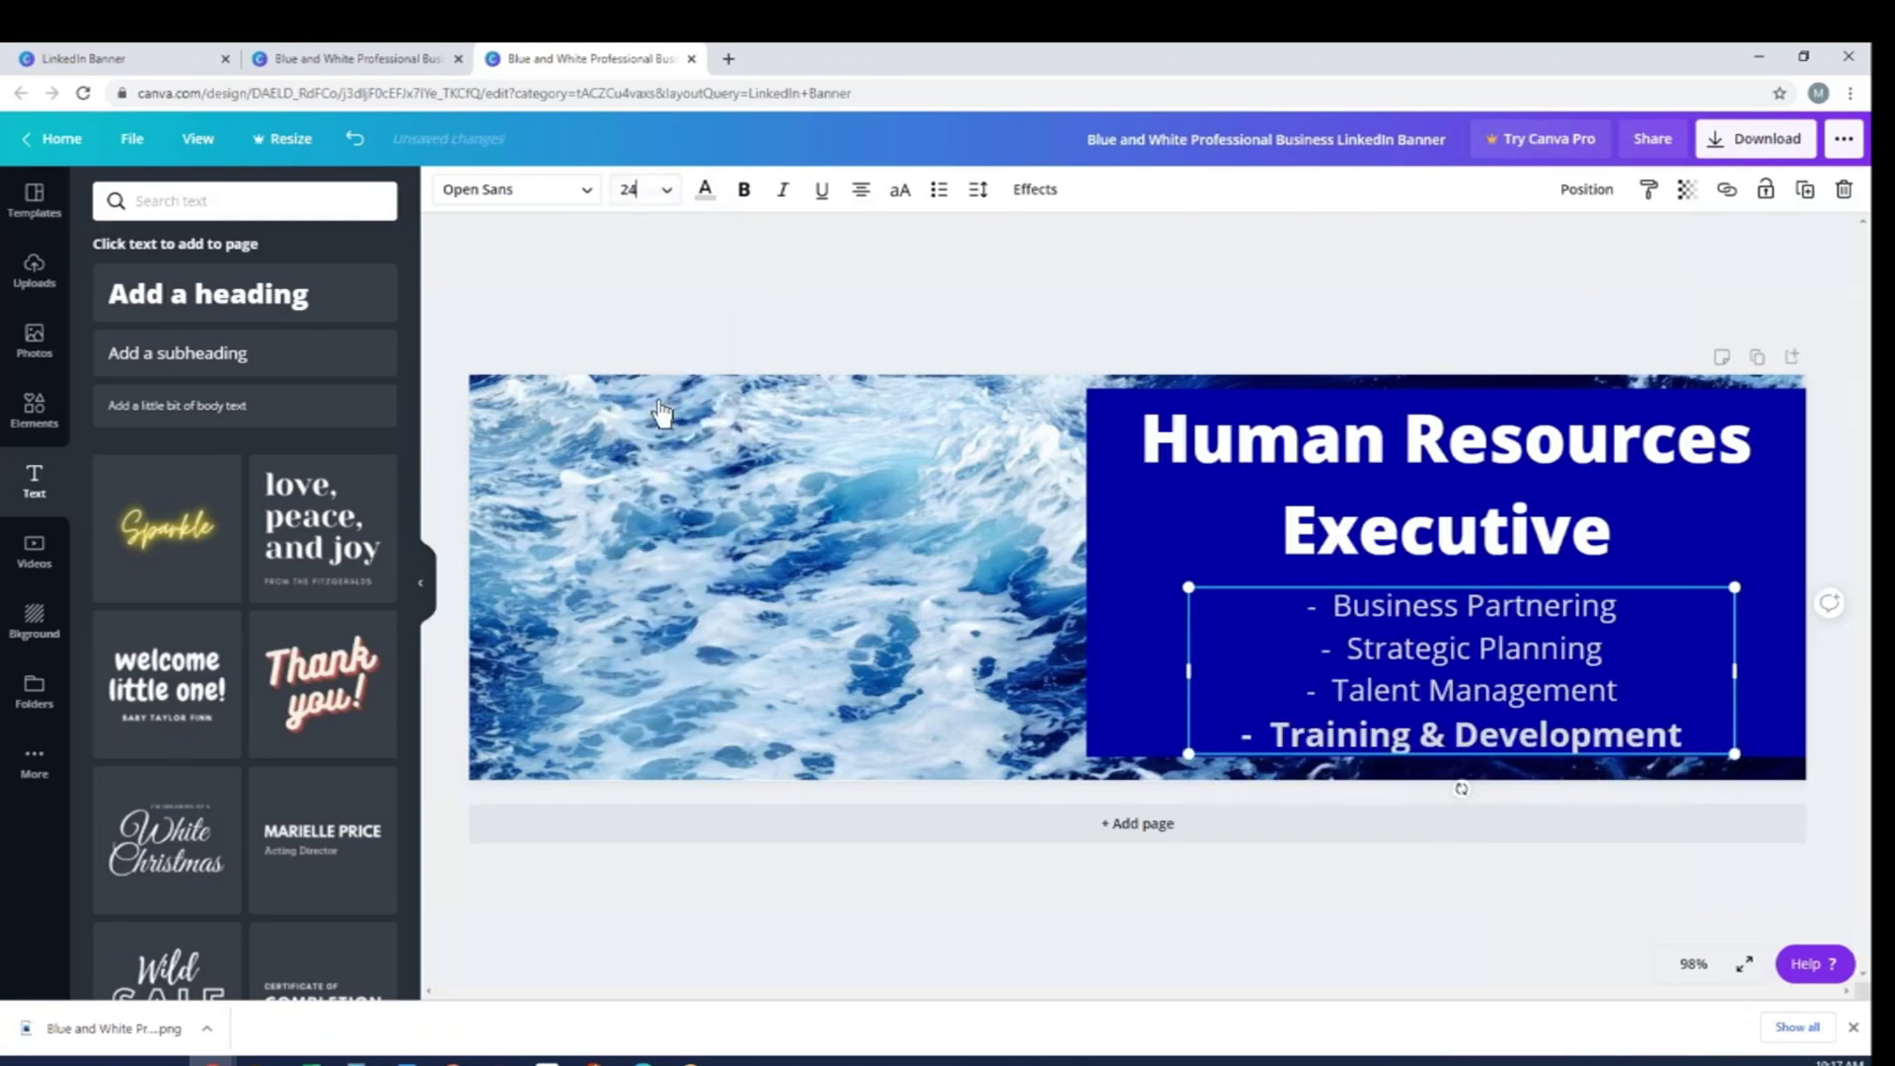
pyautogui.click(740, 195)
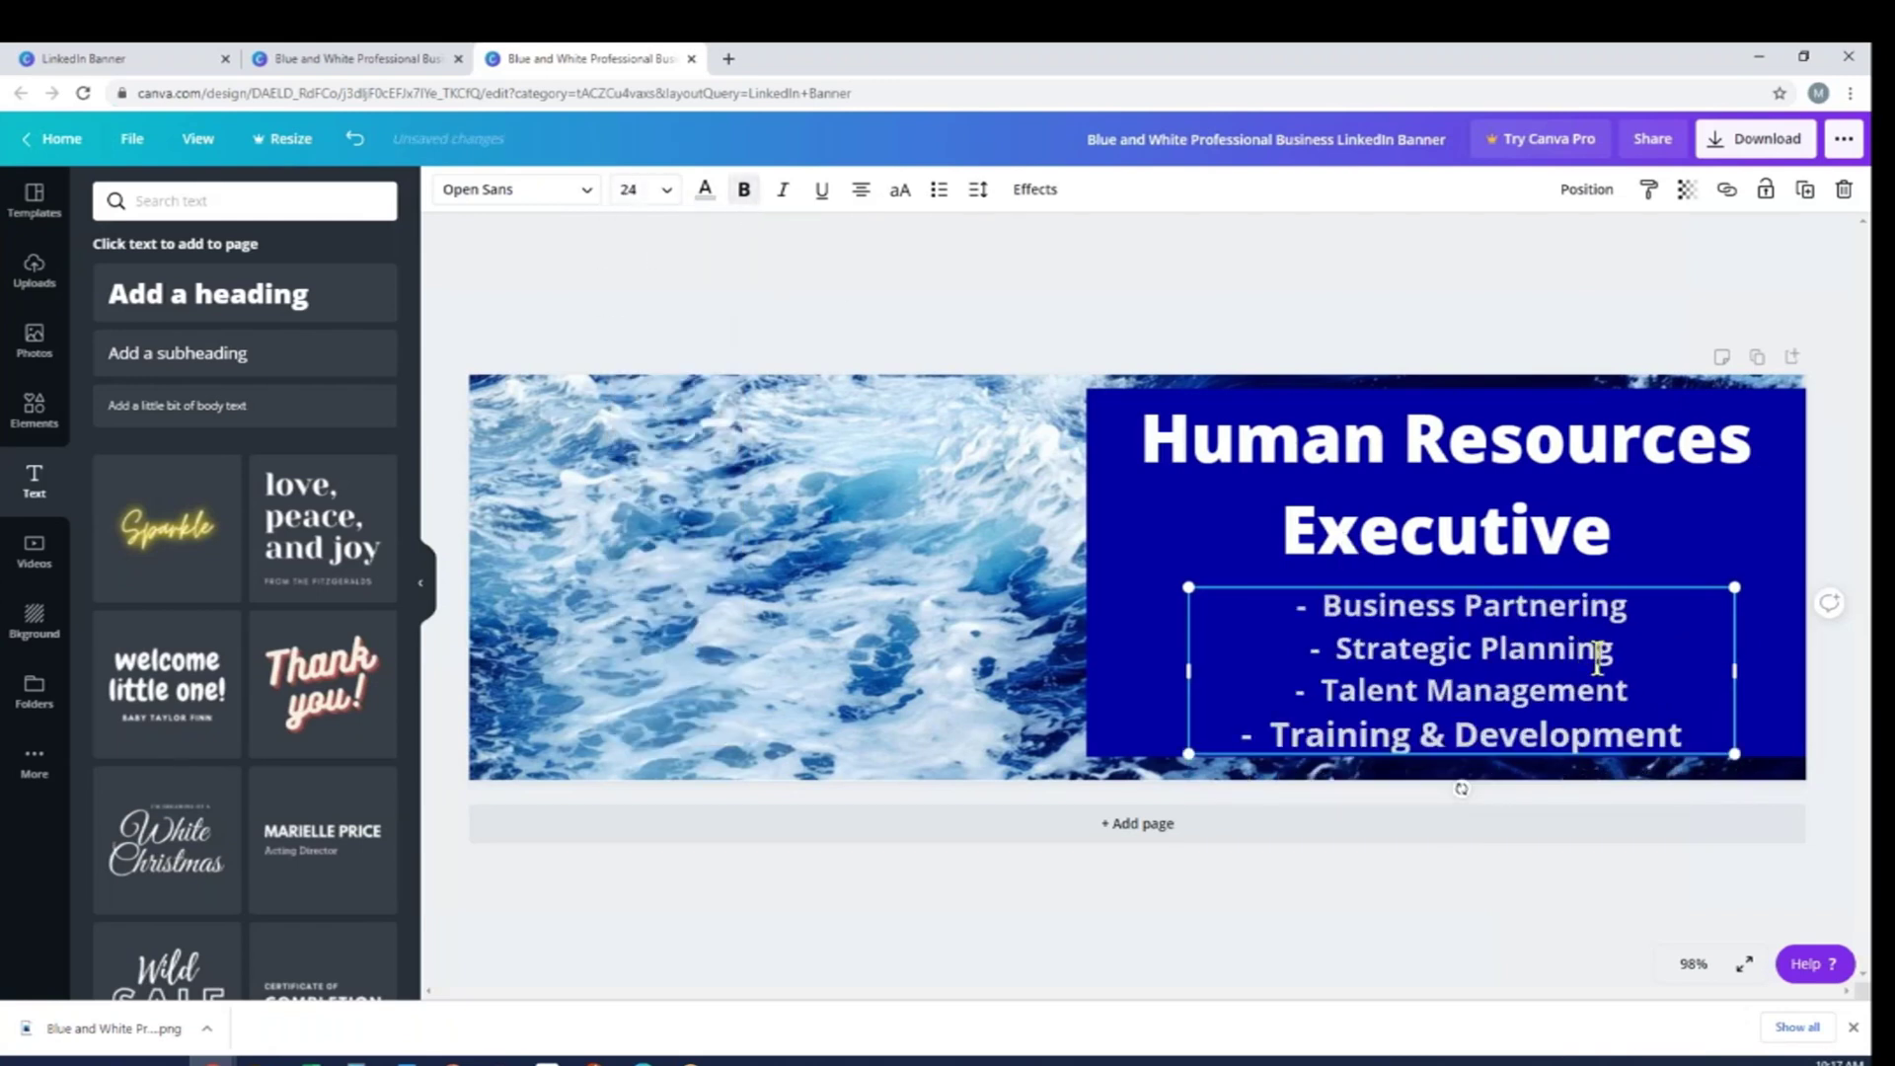
pyautogui.moveTo(1686, 731); pyautogui.dragTo(1228, 736)
pyautogui.click(667, 190)
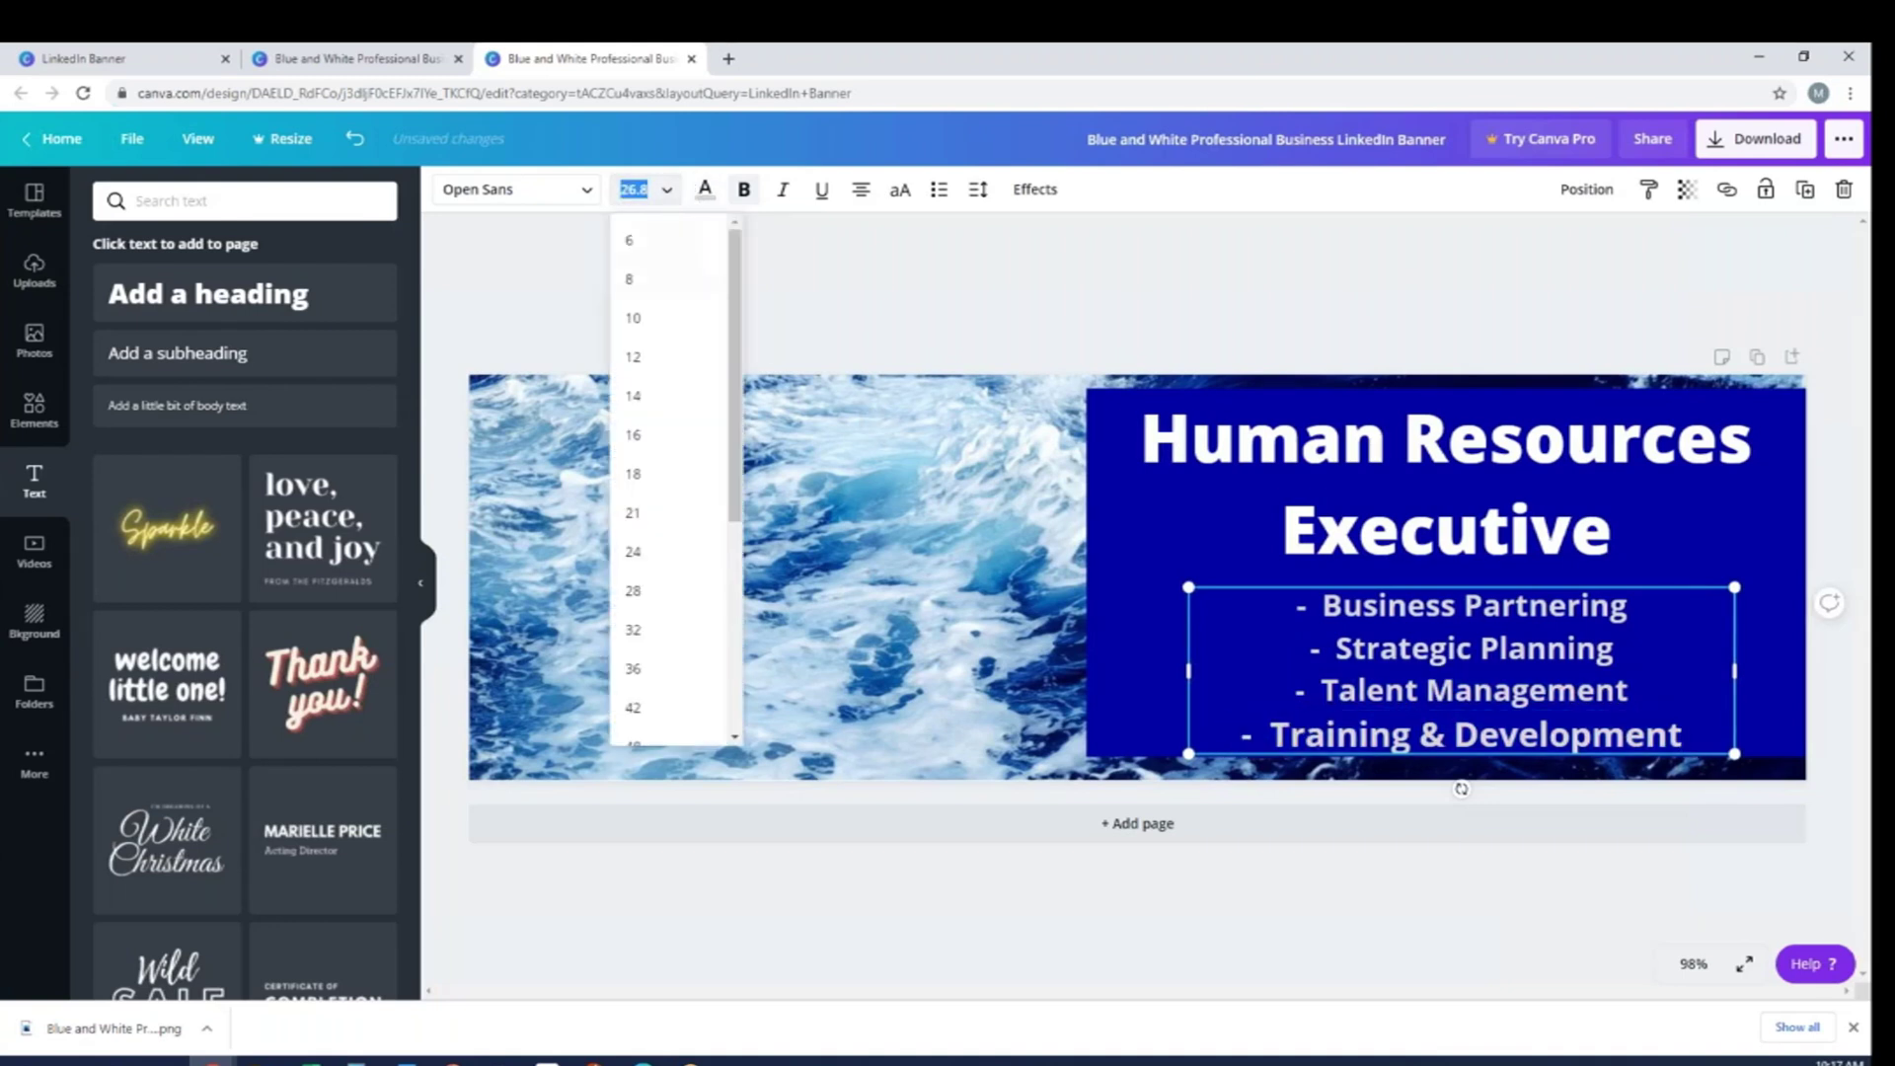
pyautogui.click(634, 552)
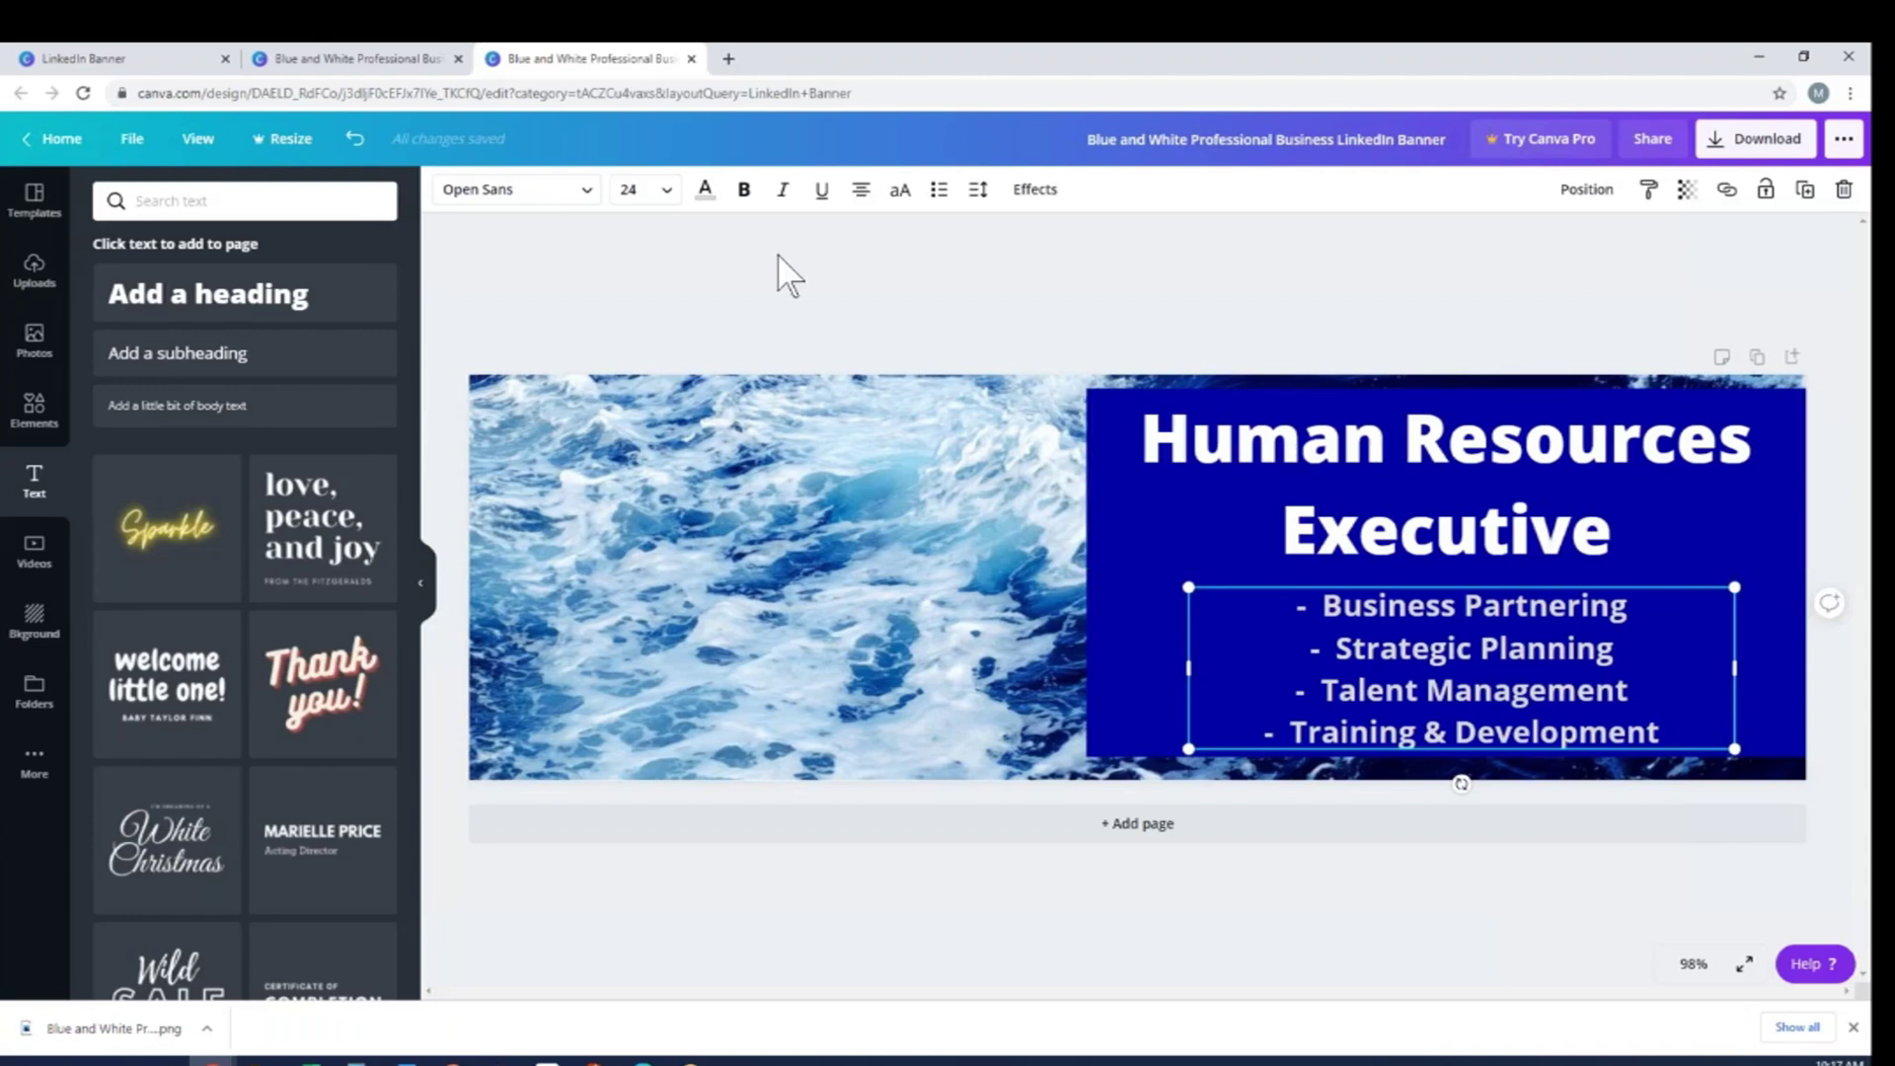
pyautogui.click(132, 139)
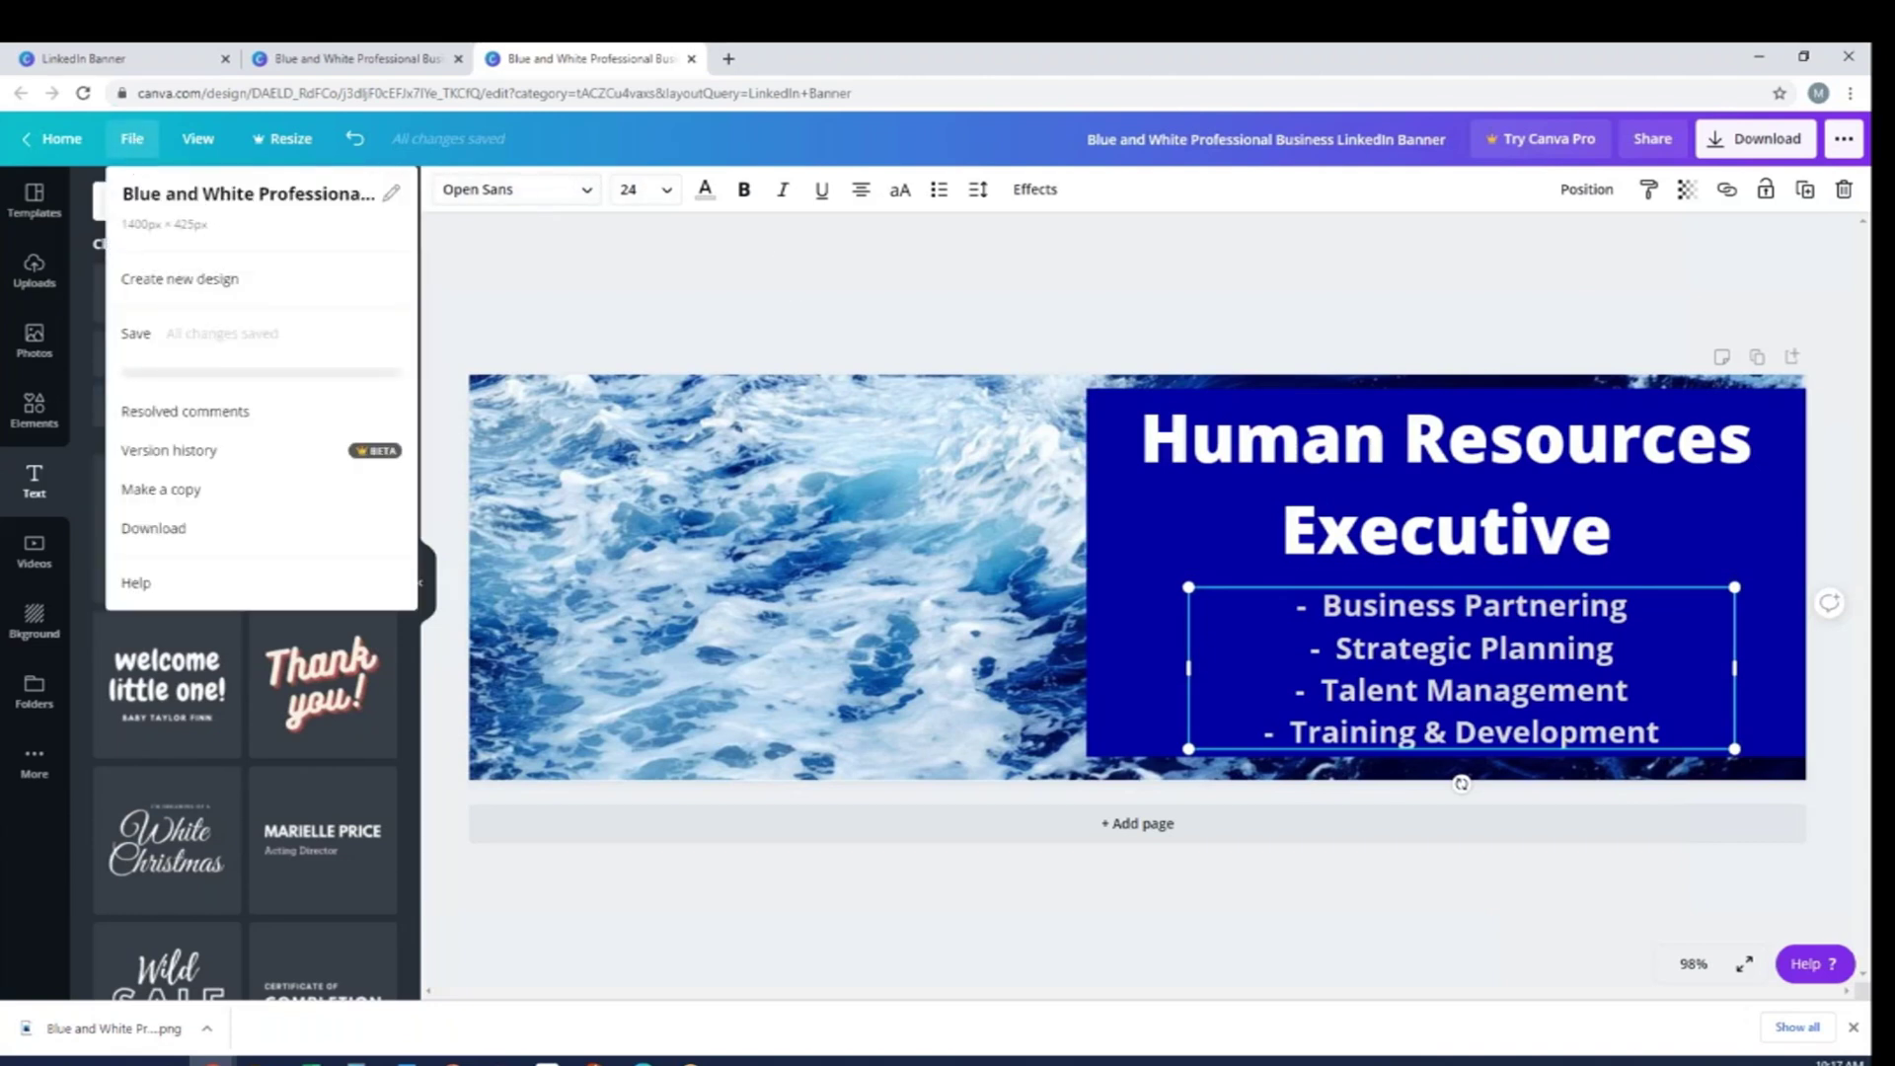
# Step: Save the design and download the revised banner as PNG, retrying after a failed attempt
pyautogui.click(137, 342)
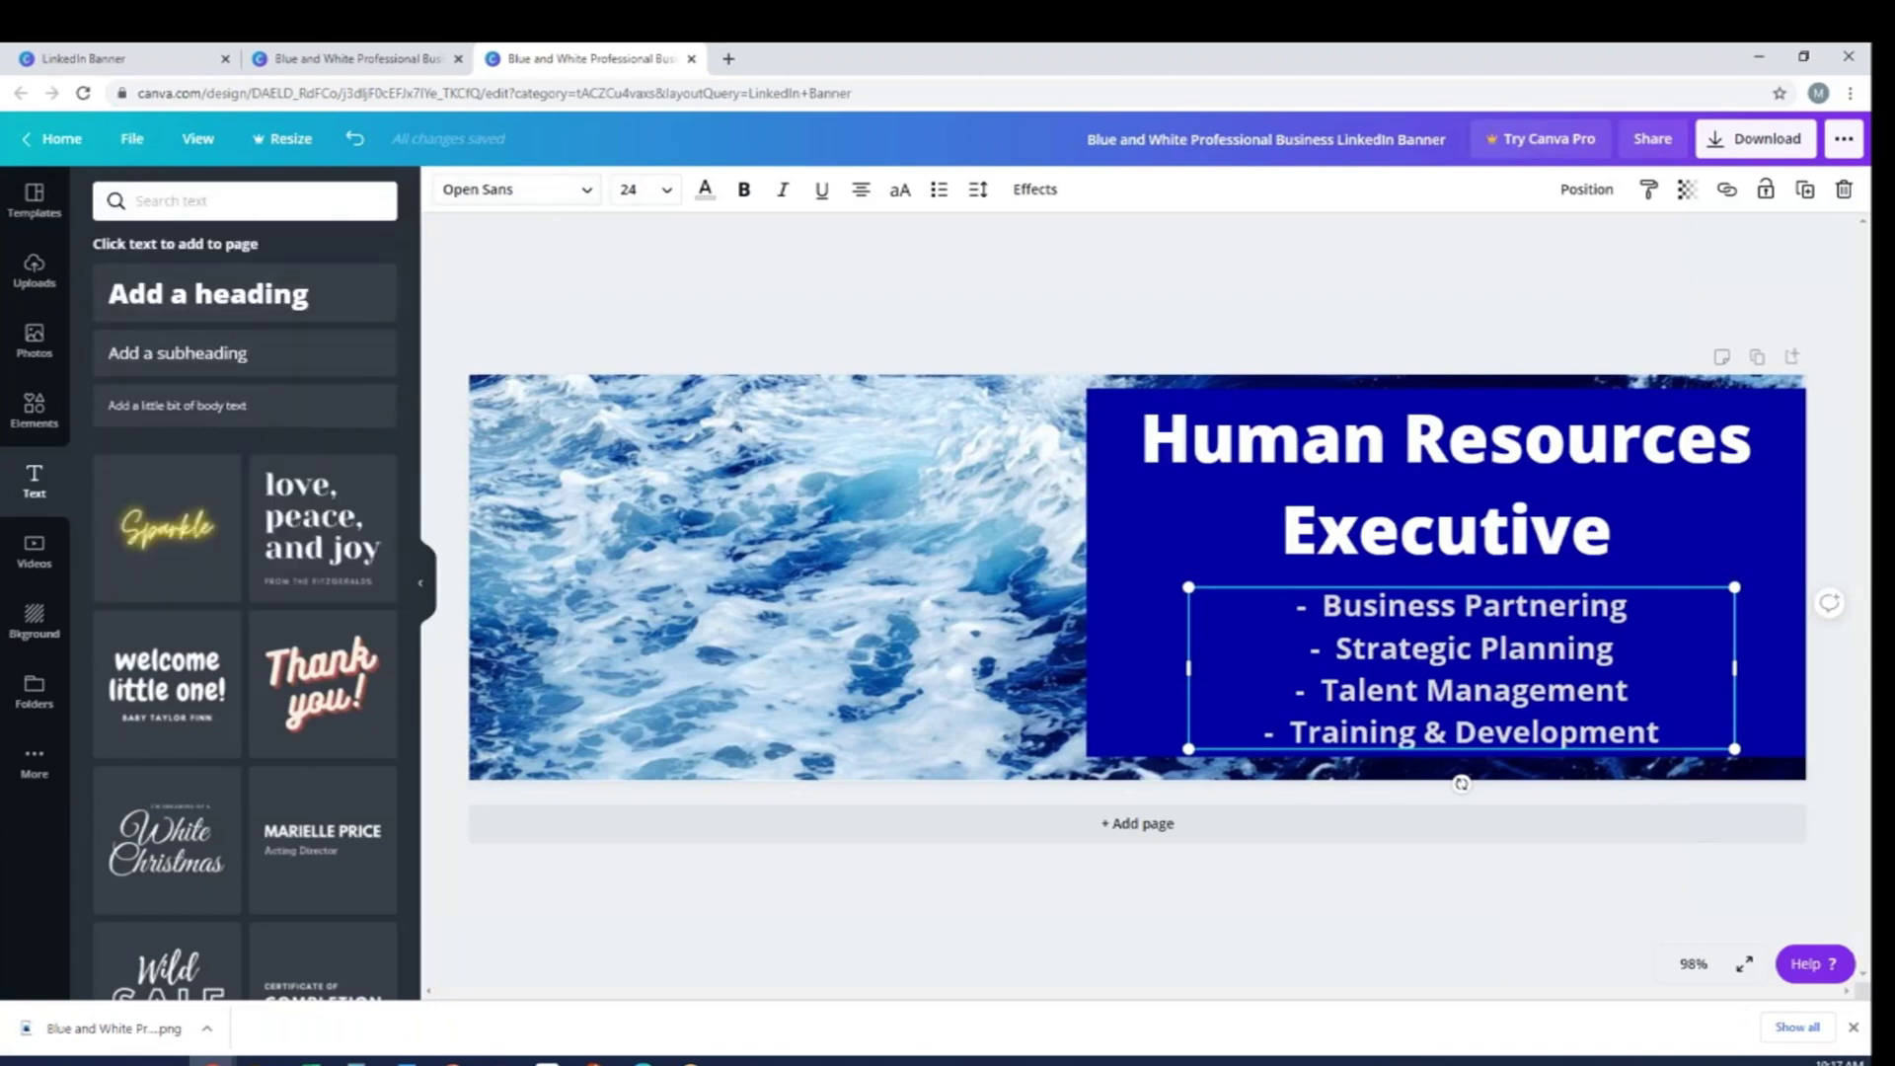
pyautogui.click(134, 142)
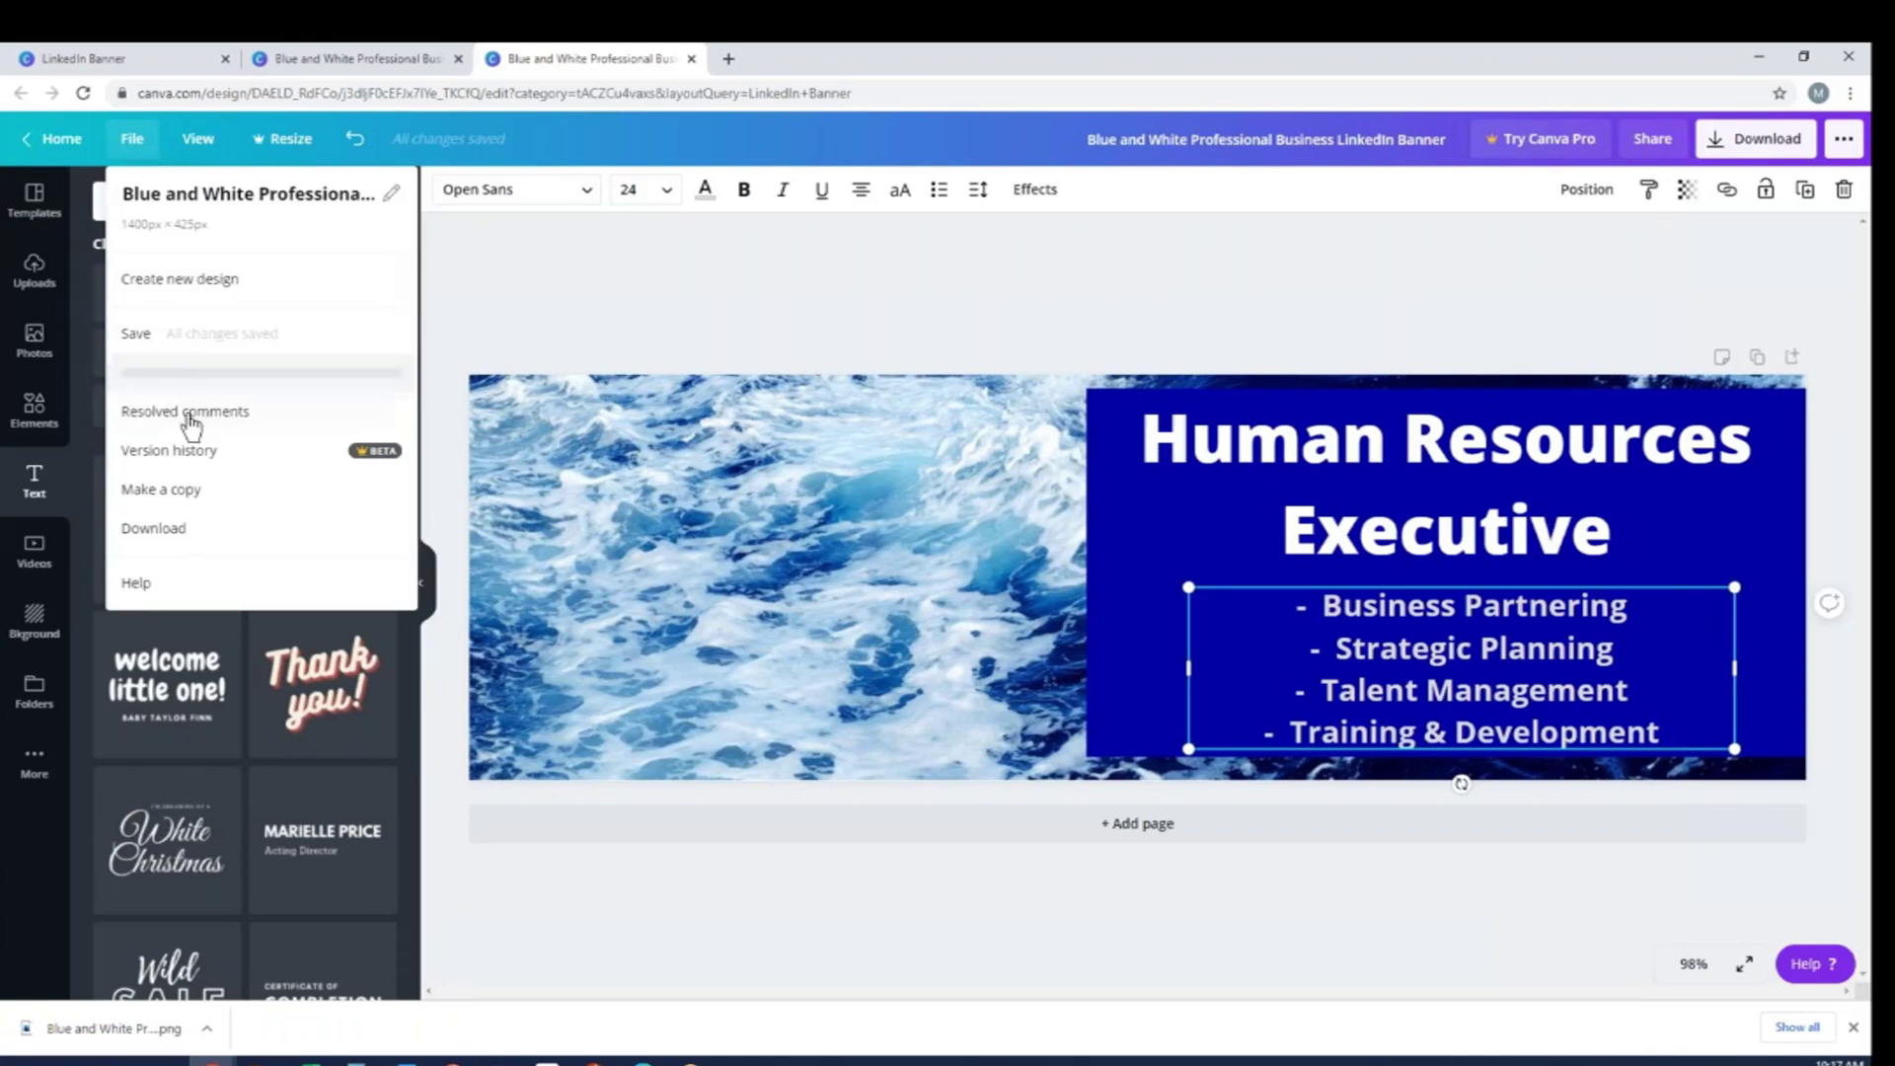
pyautogui.click(158, 530)
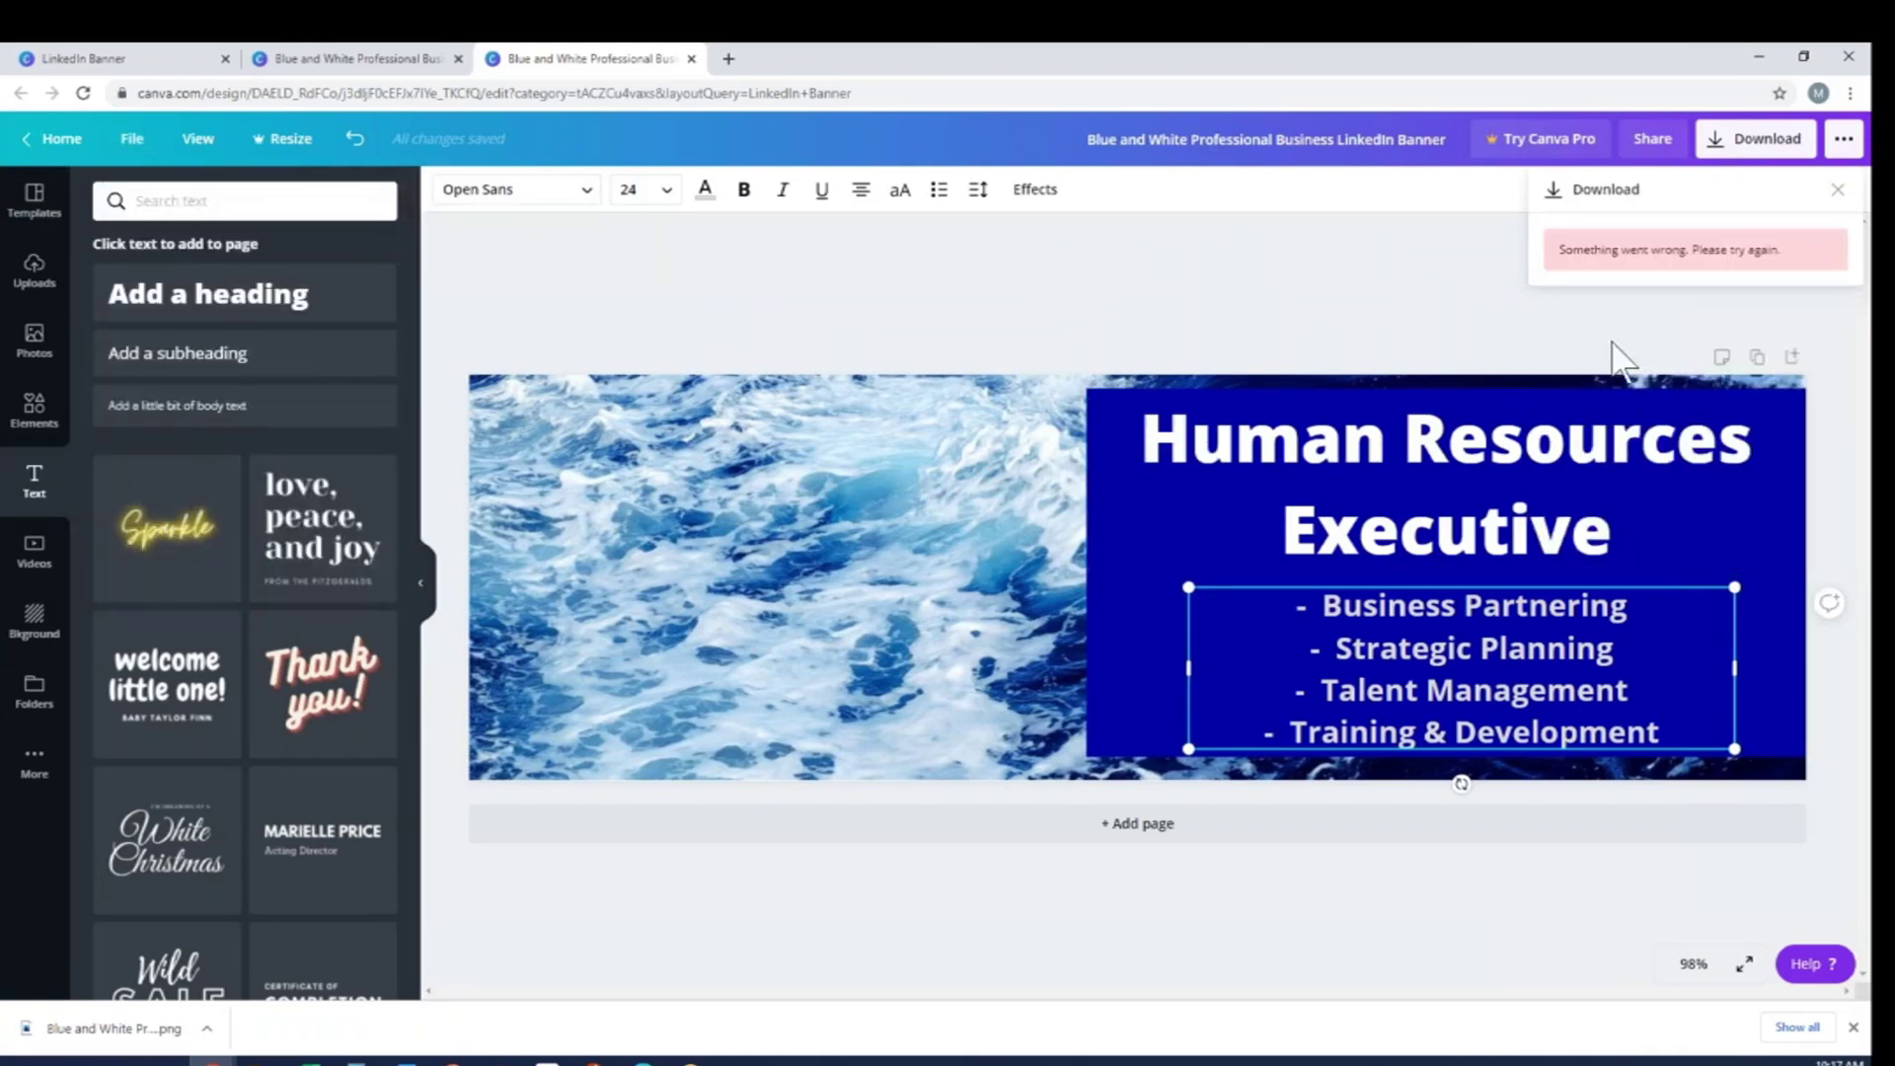
pyautogui.click(1837, 194)
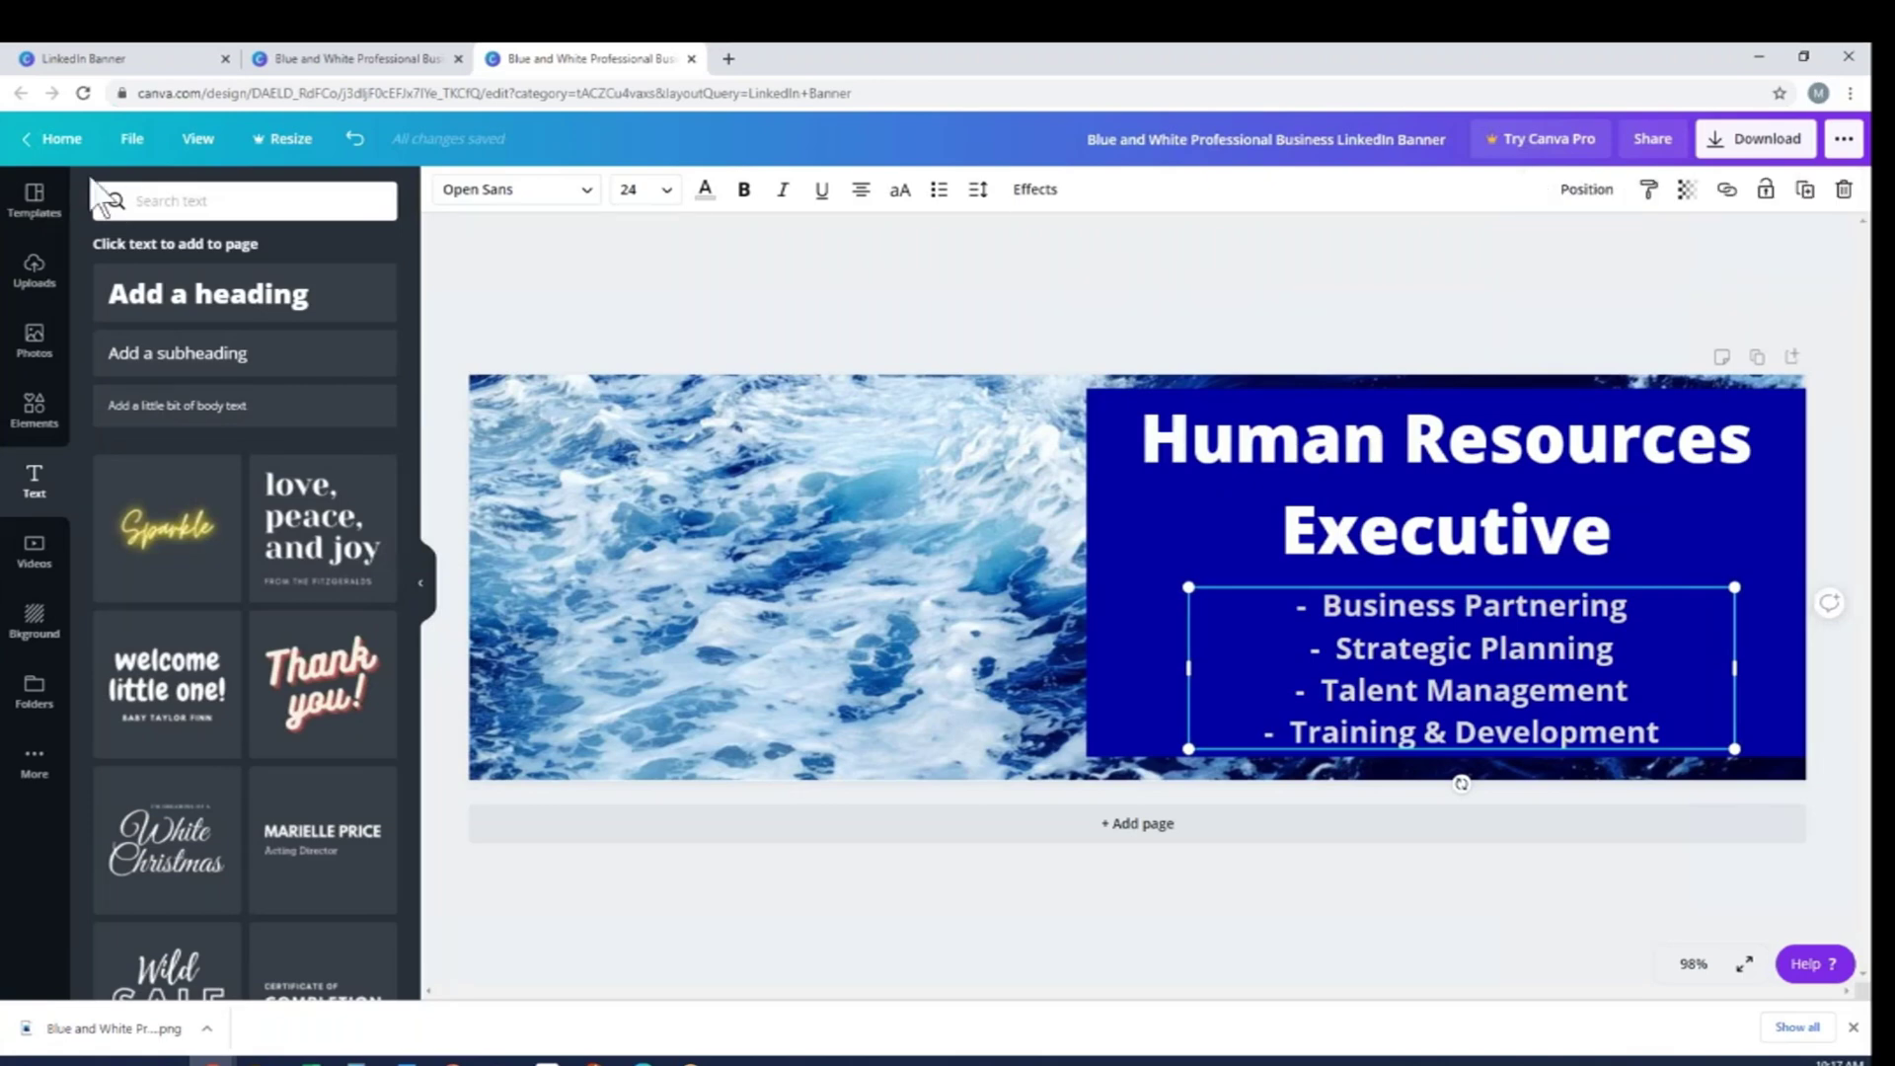
pyautogui.click(133, 139)
pyautogui.click(157, 530)
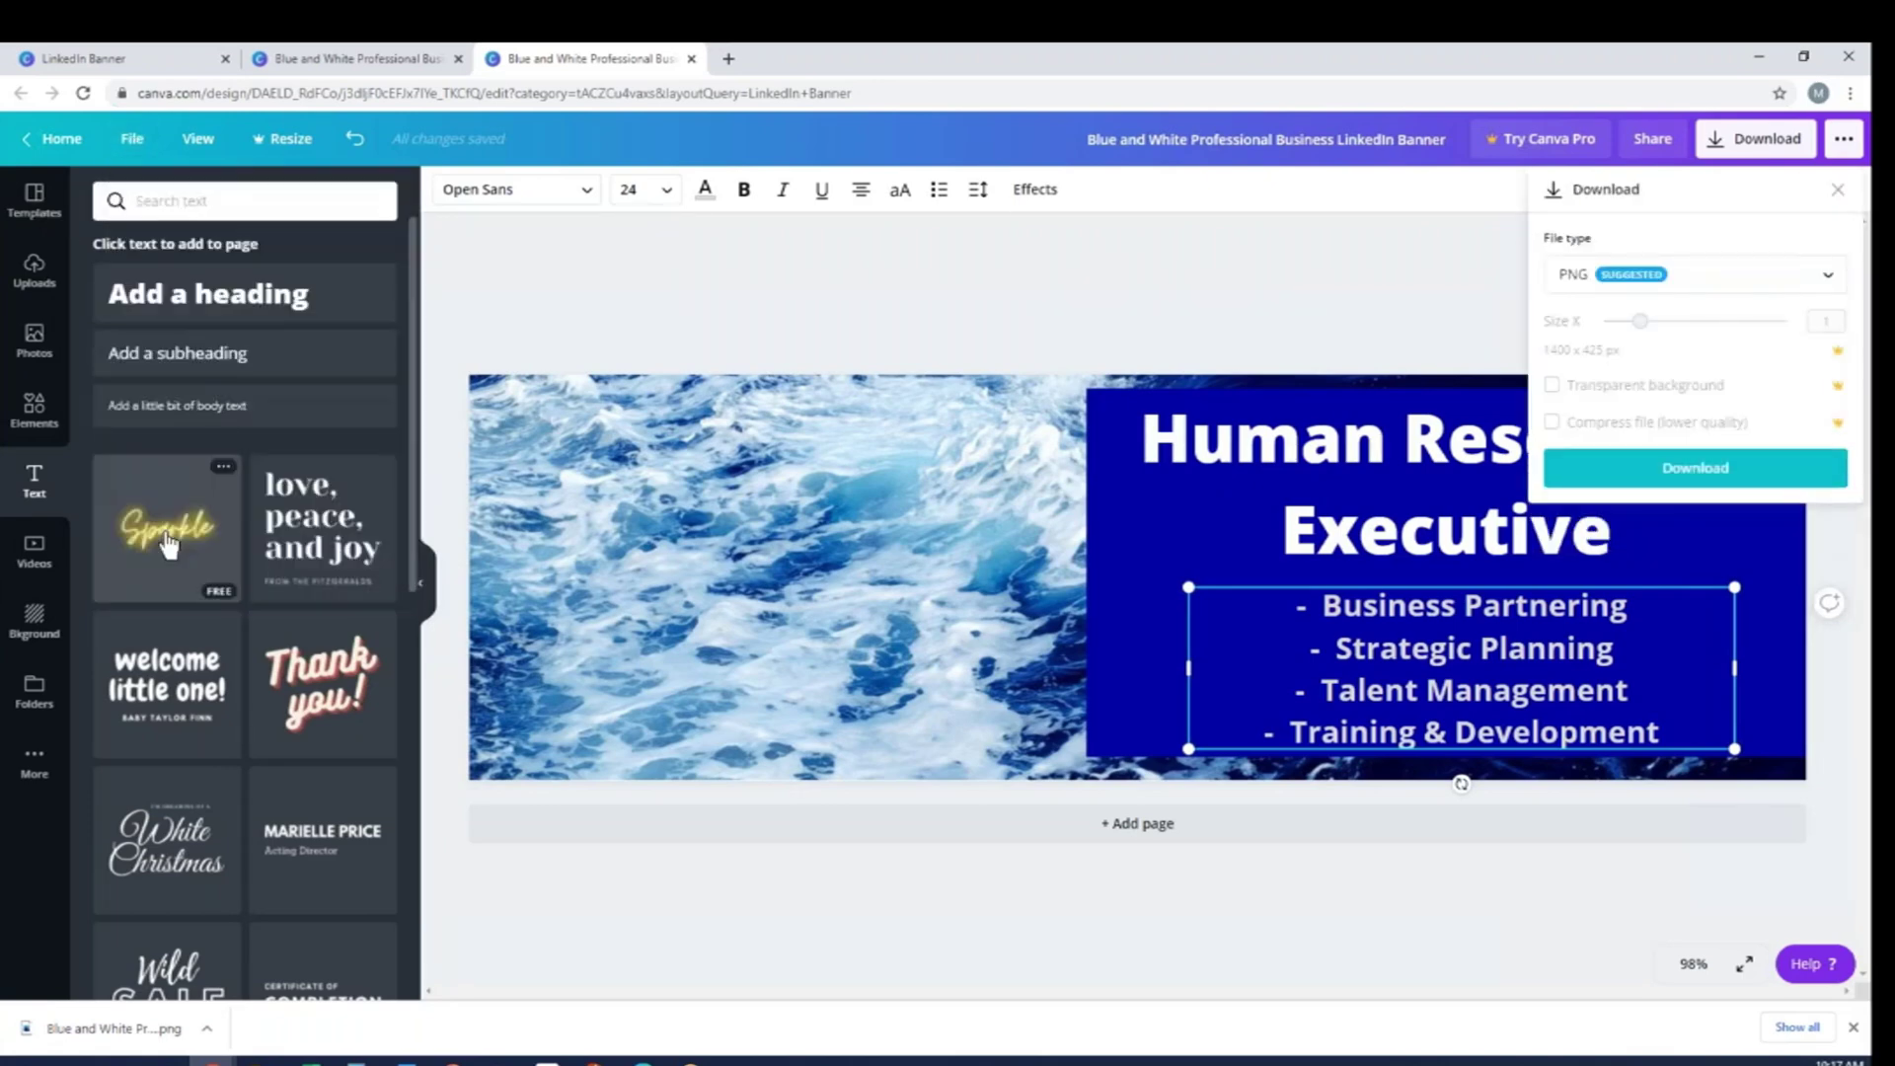
pyautogui.click(1690, 482)
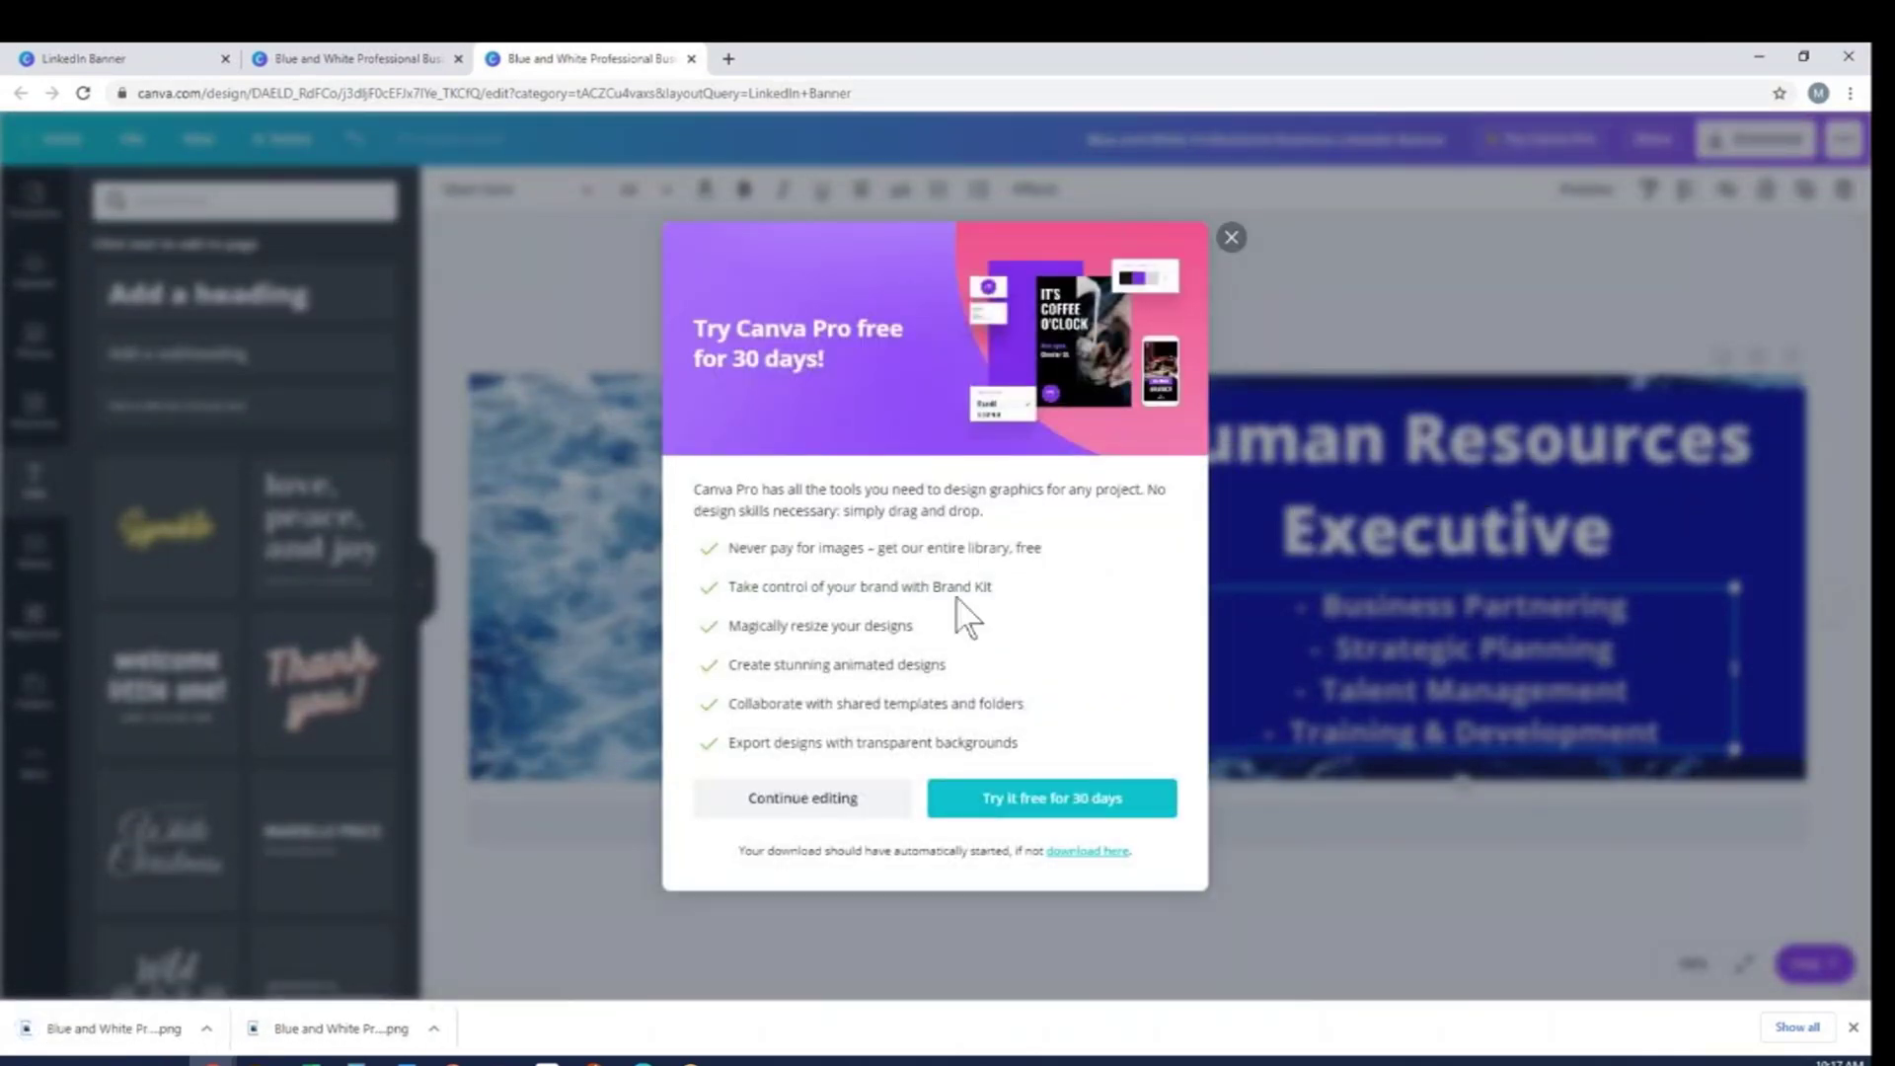
pyautogui.click(1231, 236)
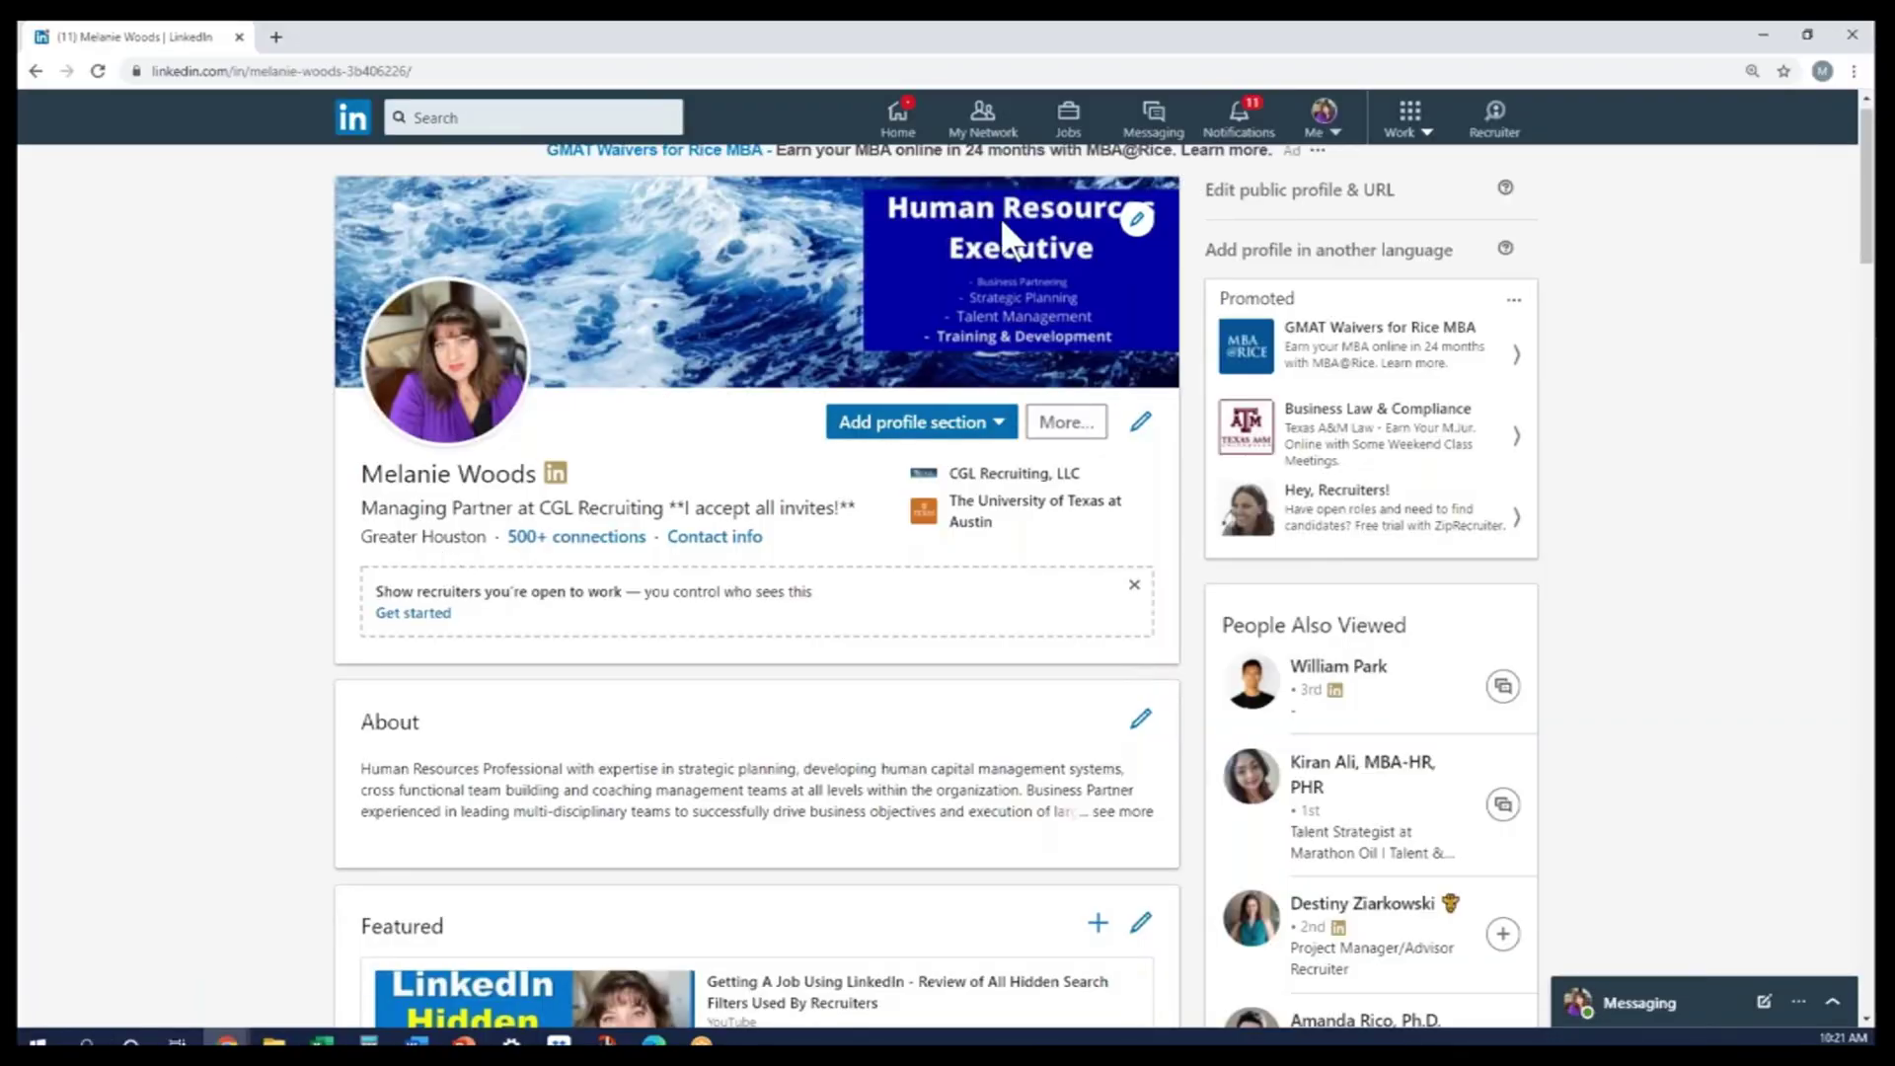
# Step: Replace the LinkedIn background photo with the newest downloaded banner PNG from Downloads
pyautogui.click(1137, 223)
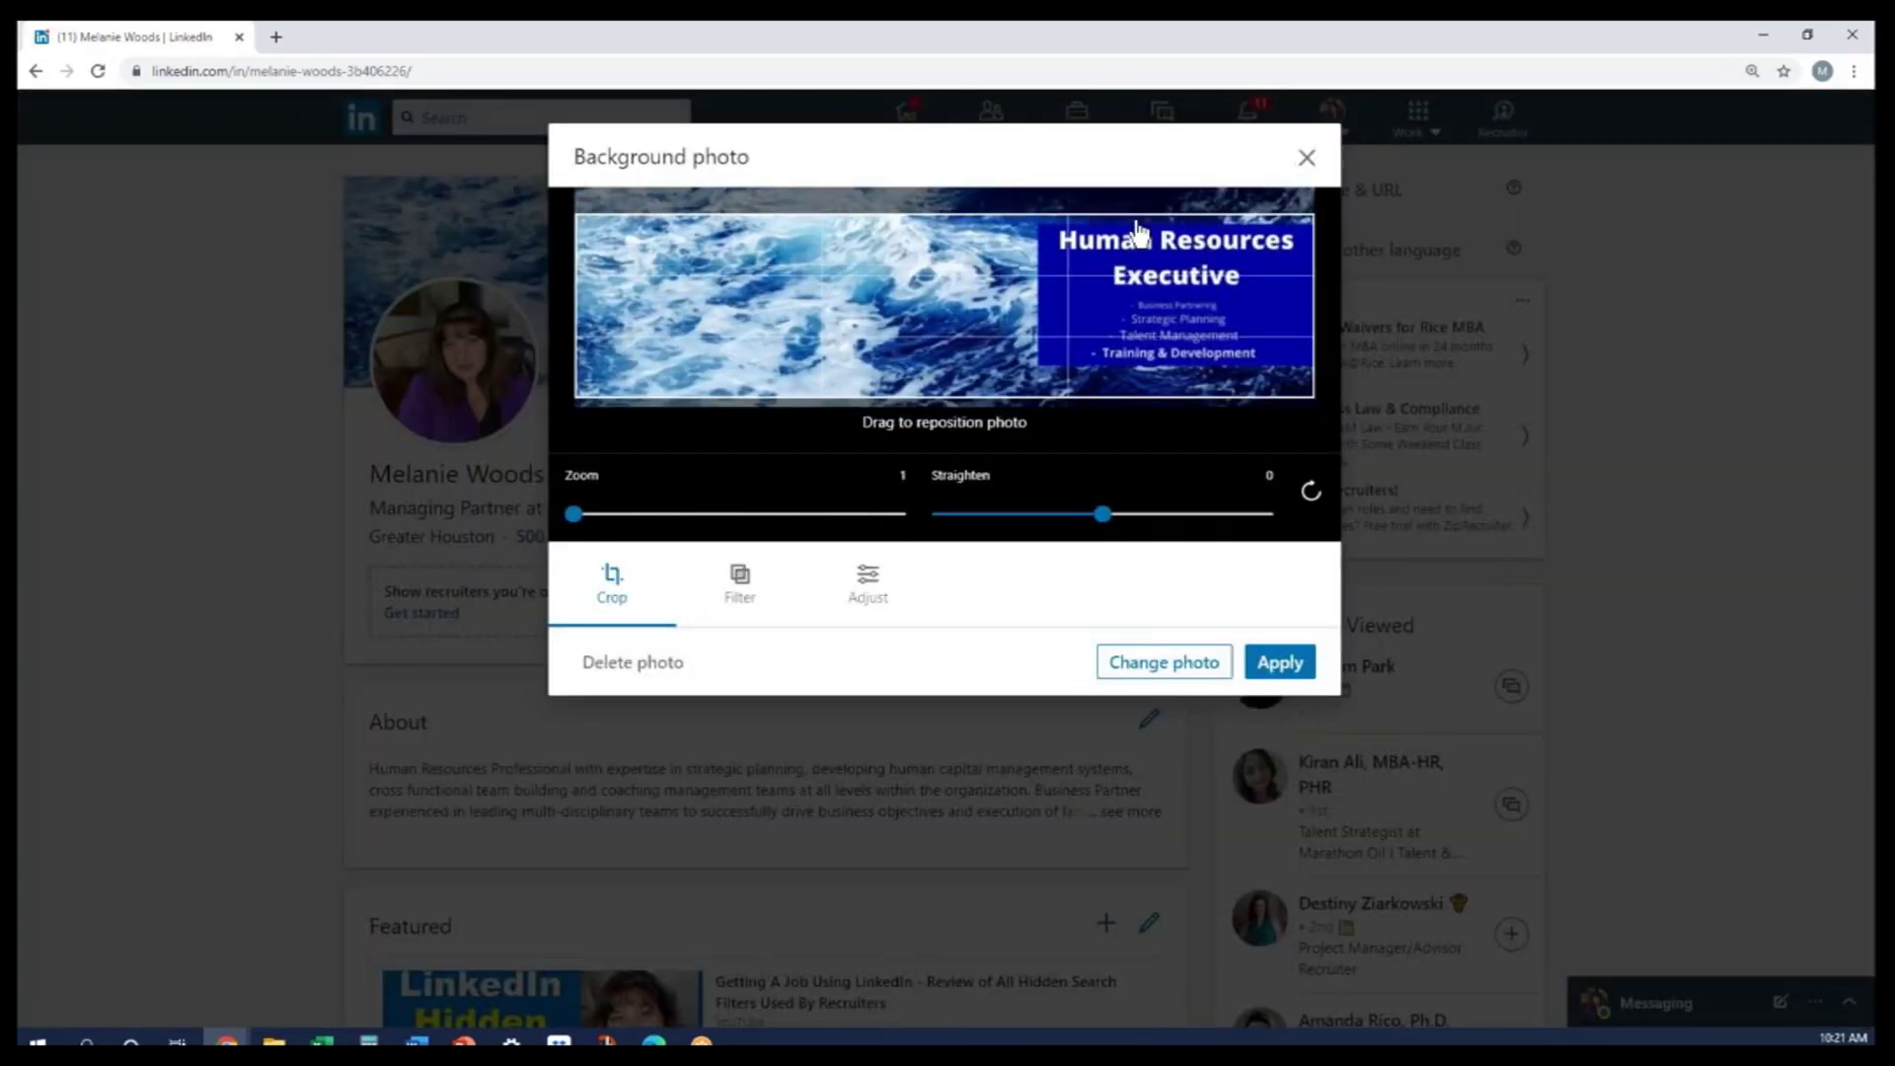
pyautogui.click(1174, 667)
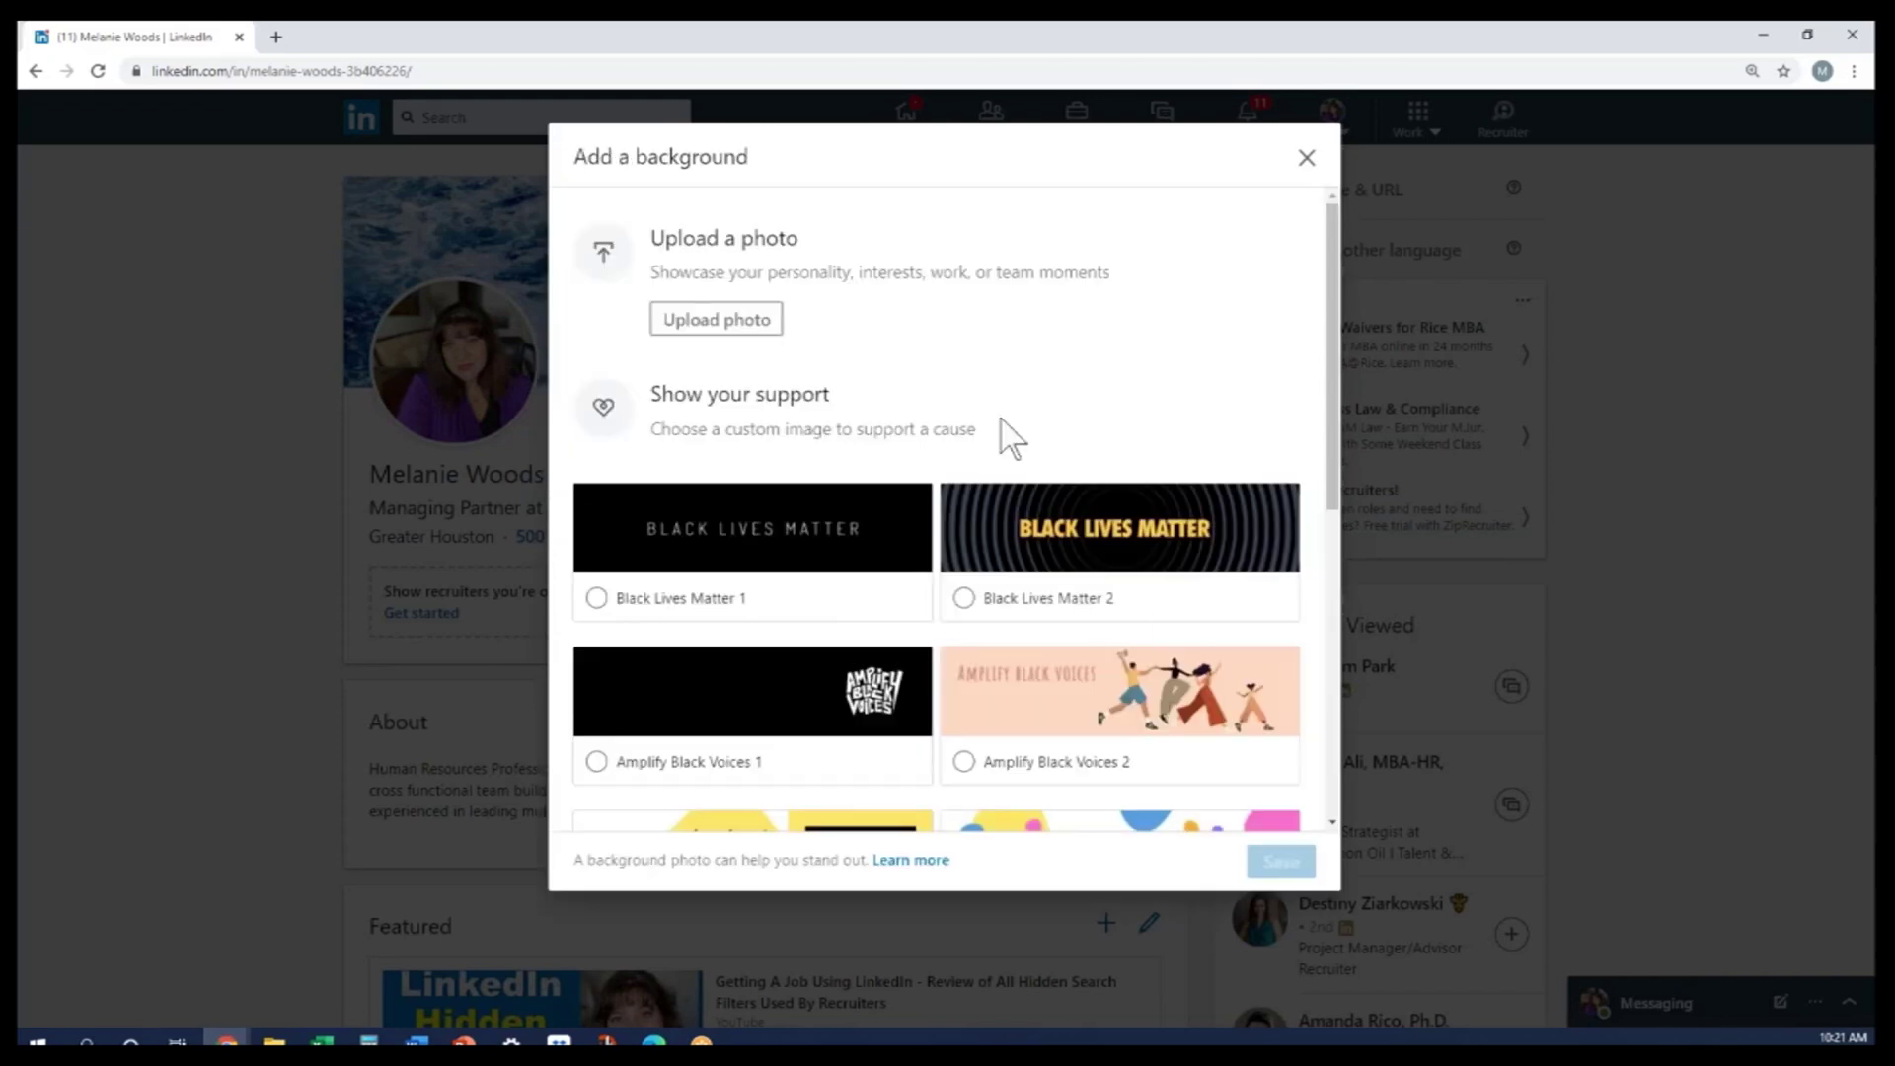
pyautogui.click(760, 320)
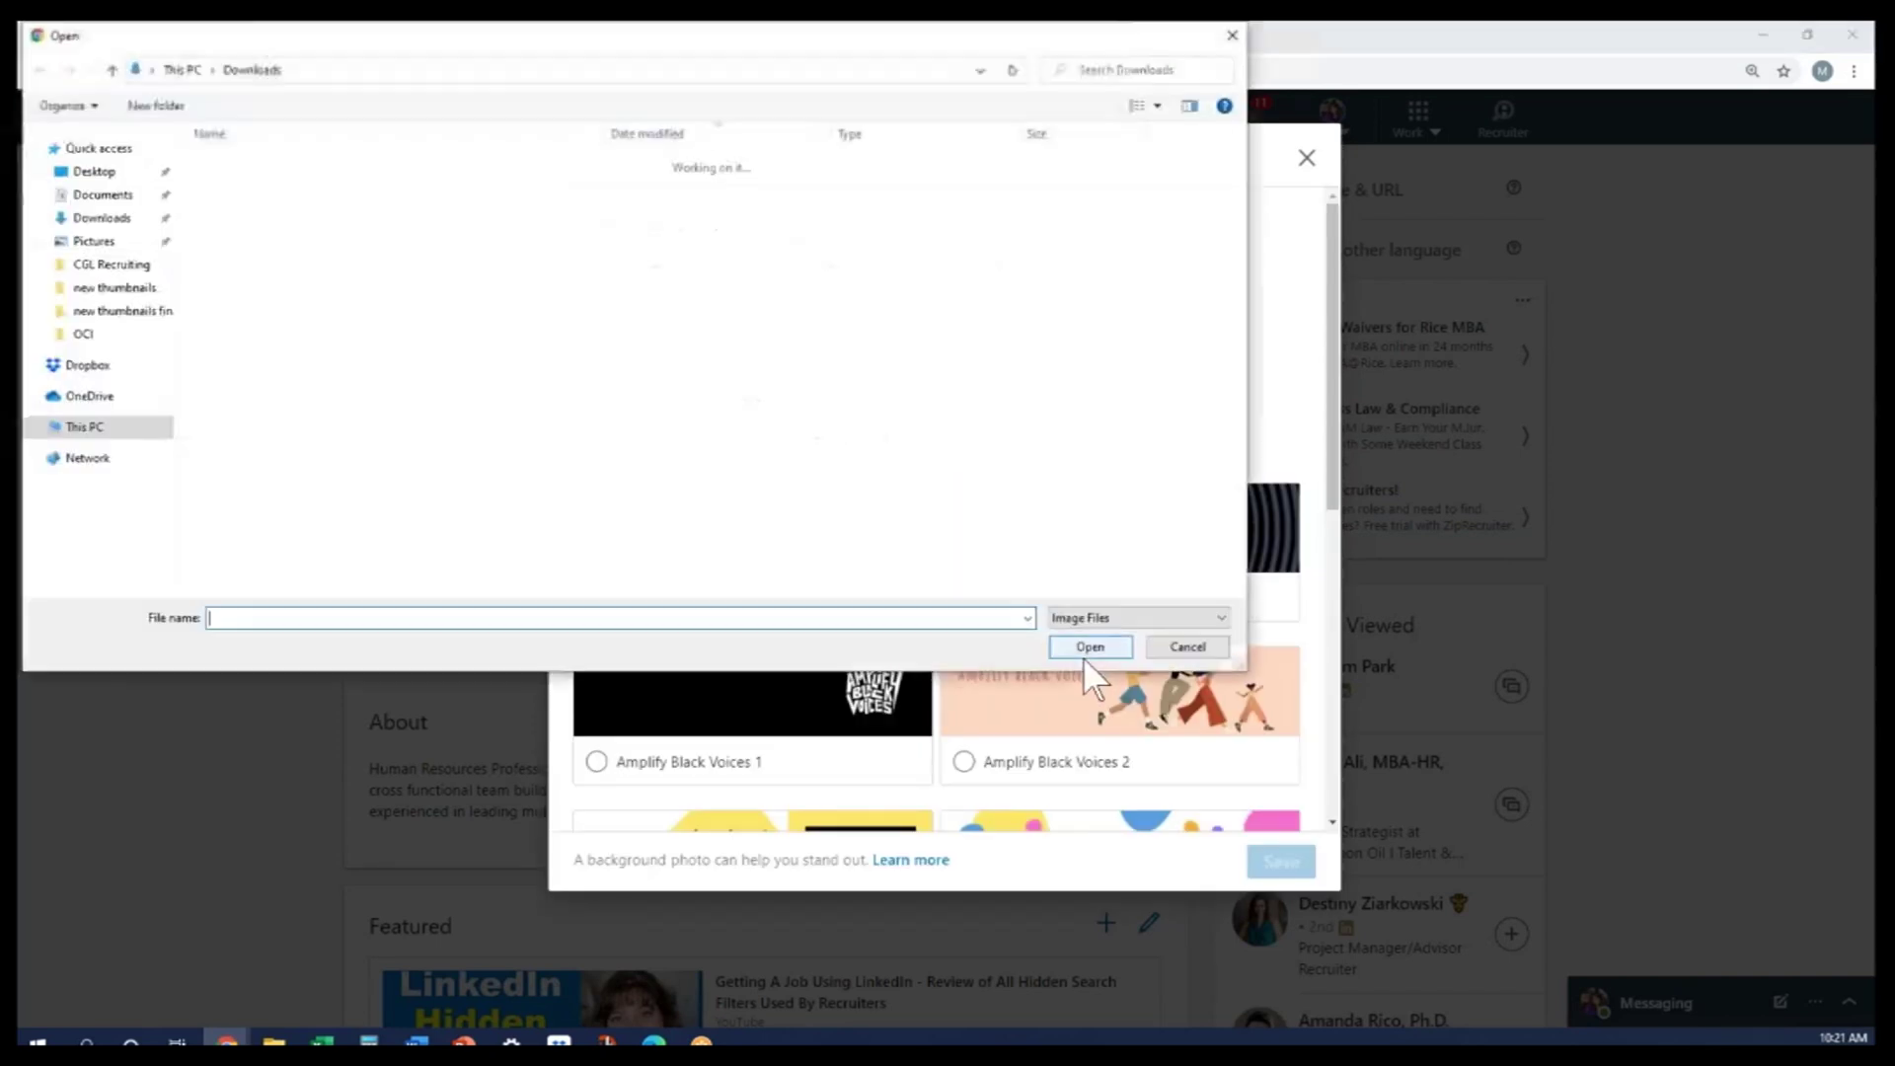
pyautogui.click(471, 188)
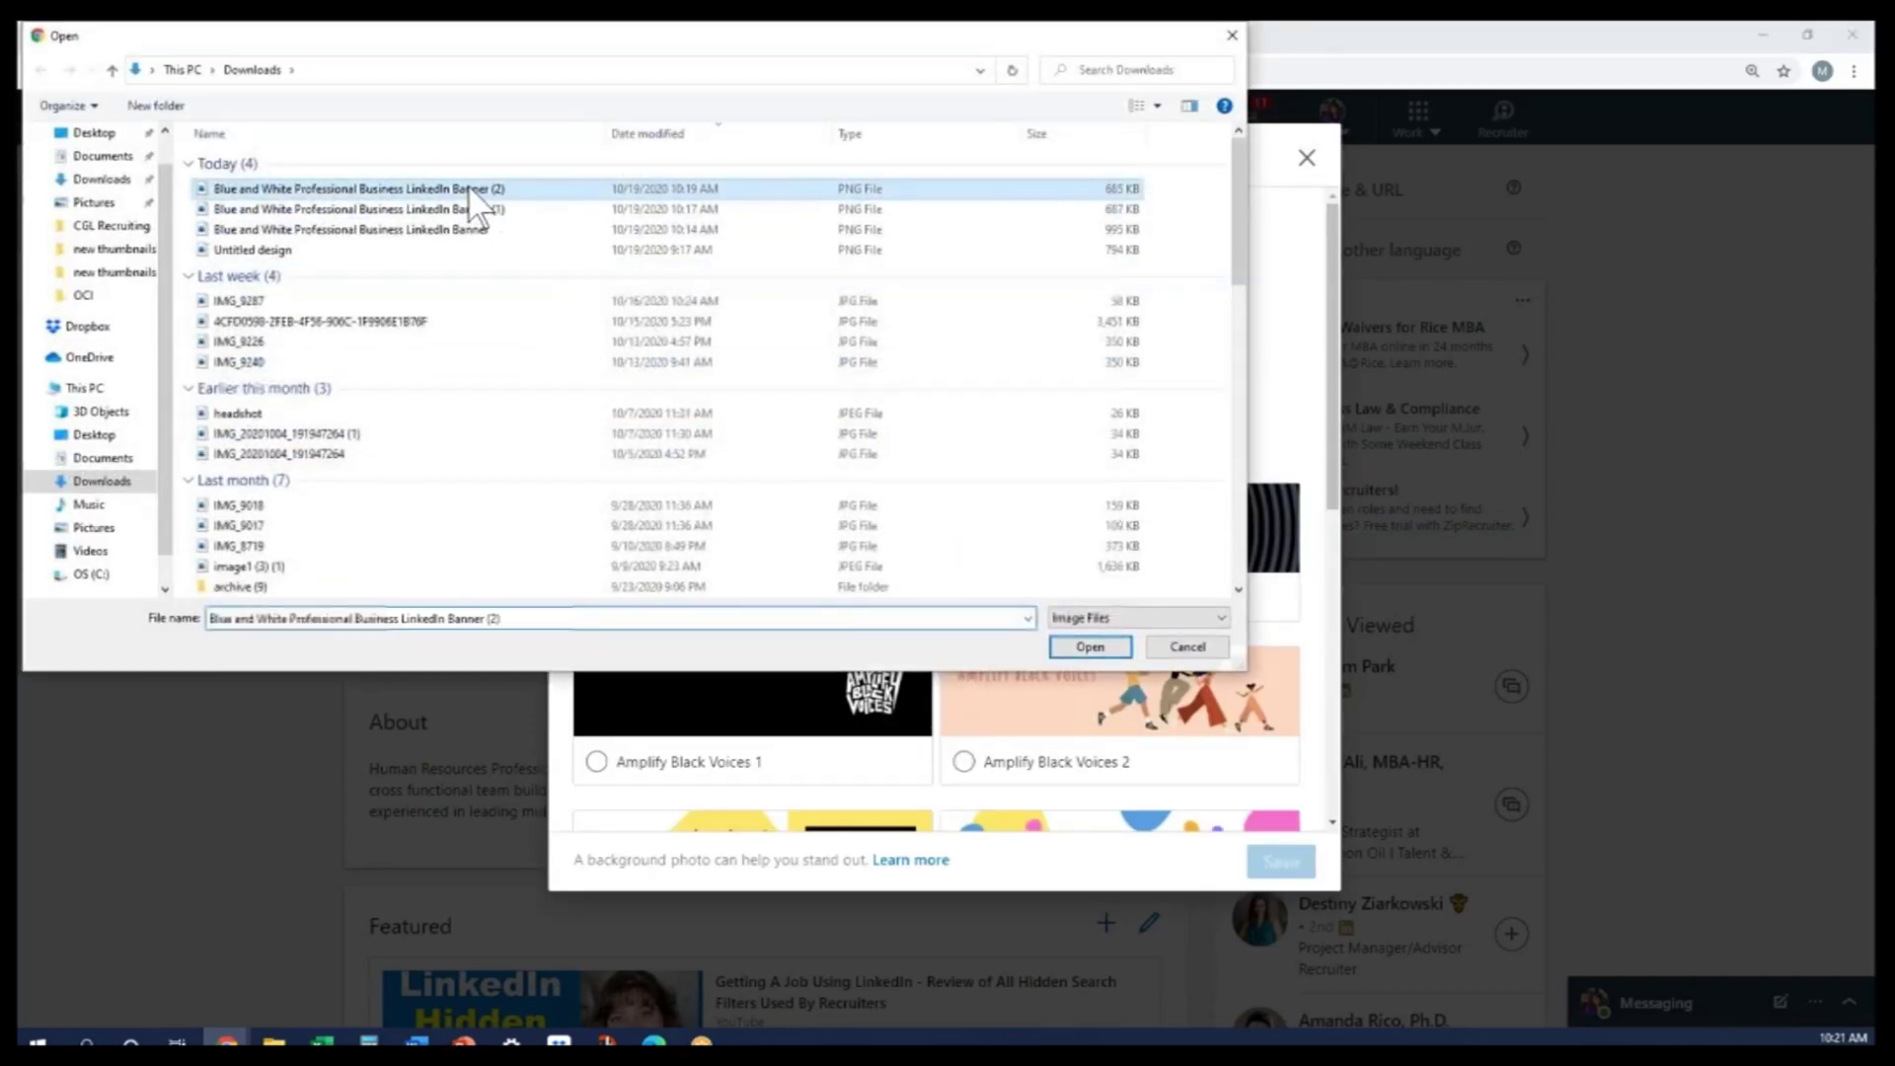
pyautogui.click(1096, 648)
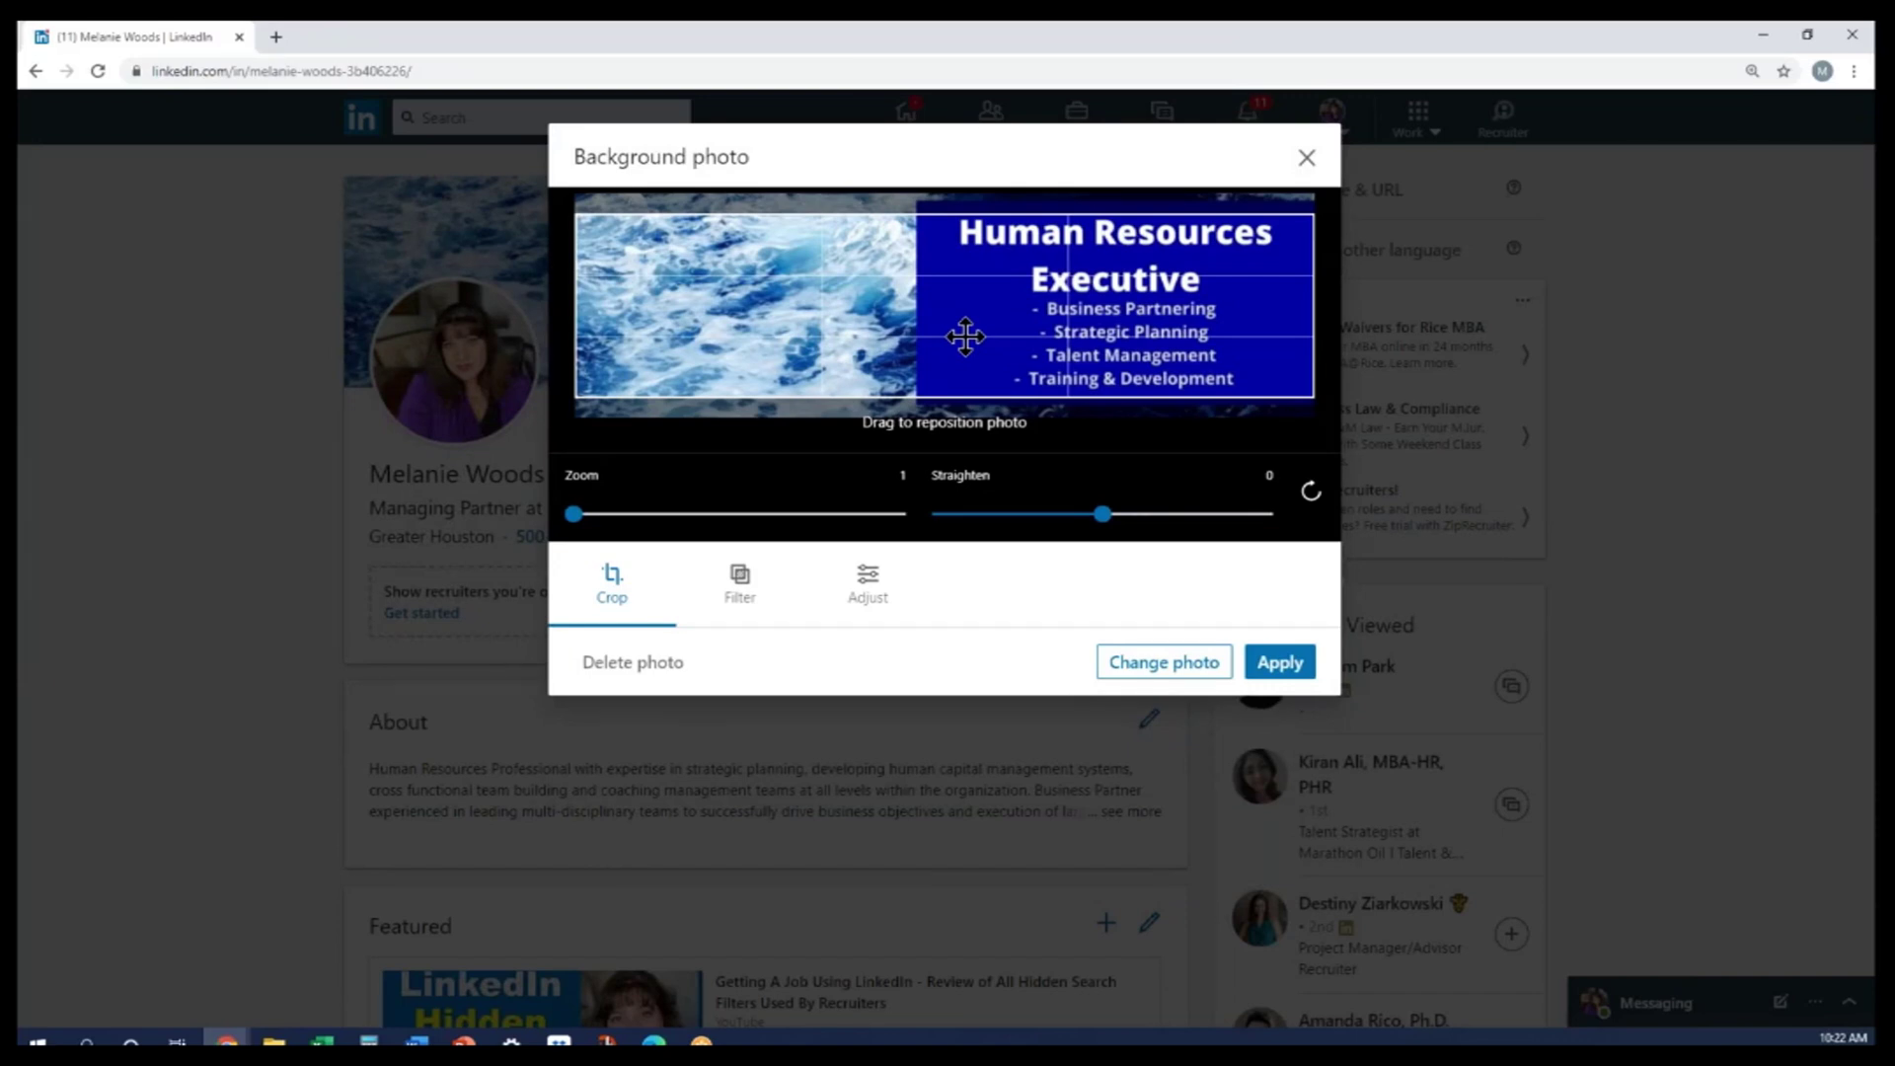
# Step: Nudge the banner slightly lower in the crop frame and apply it as the profile background
pyautogui.moveTo(965, 337); pyautogui.dragTo(972, 338)
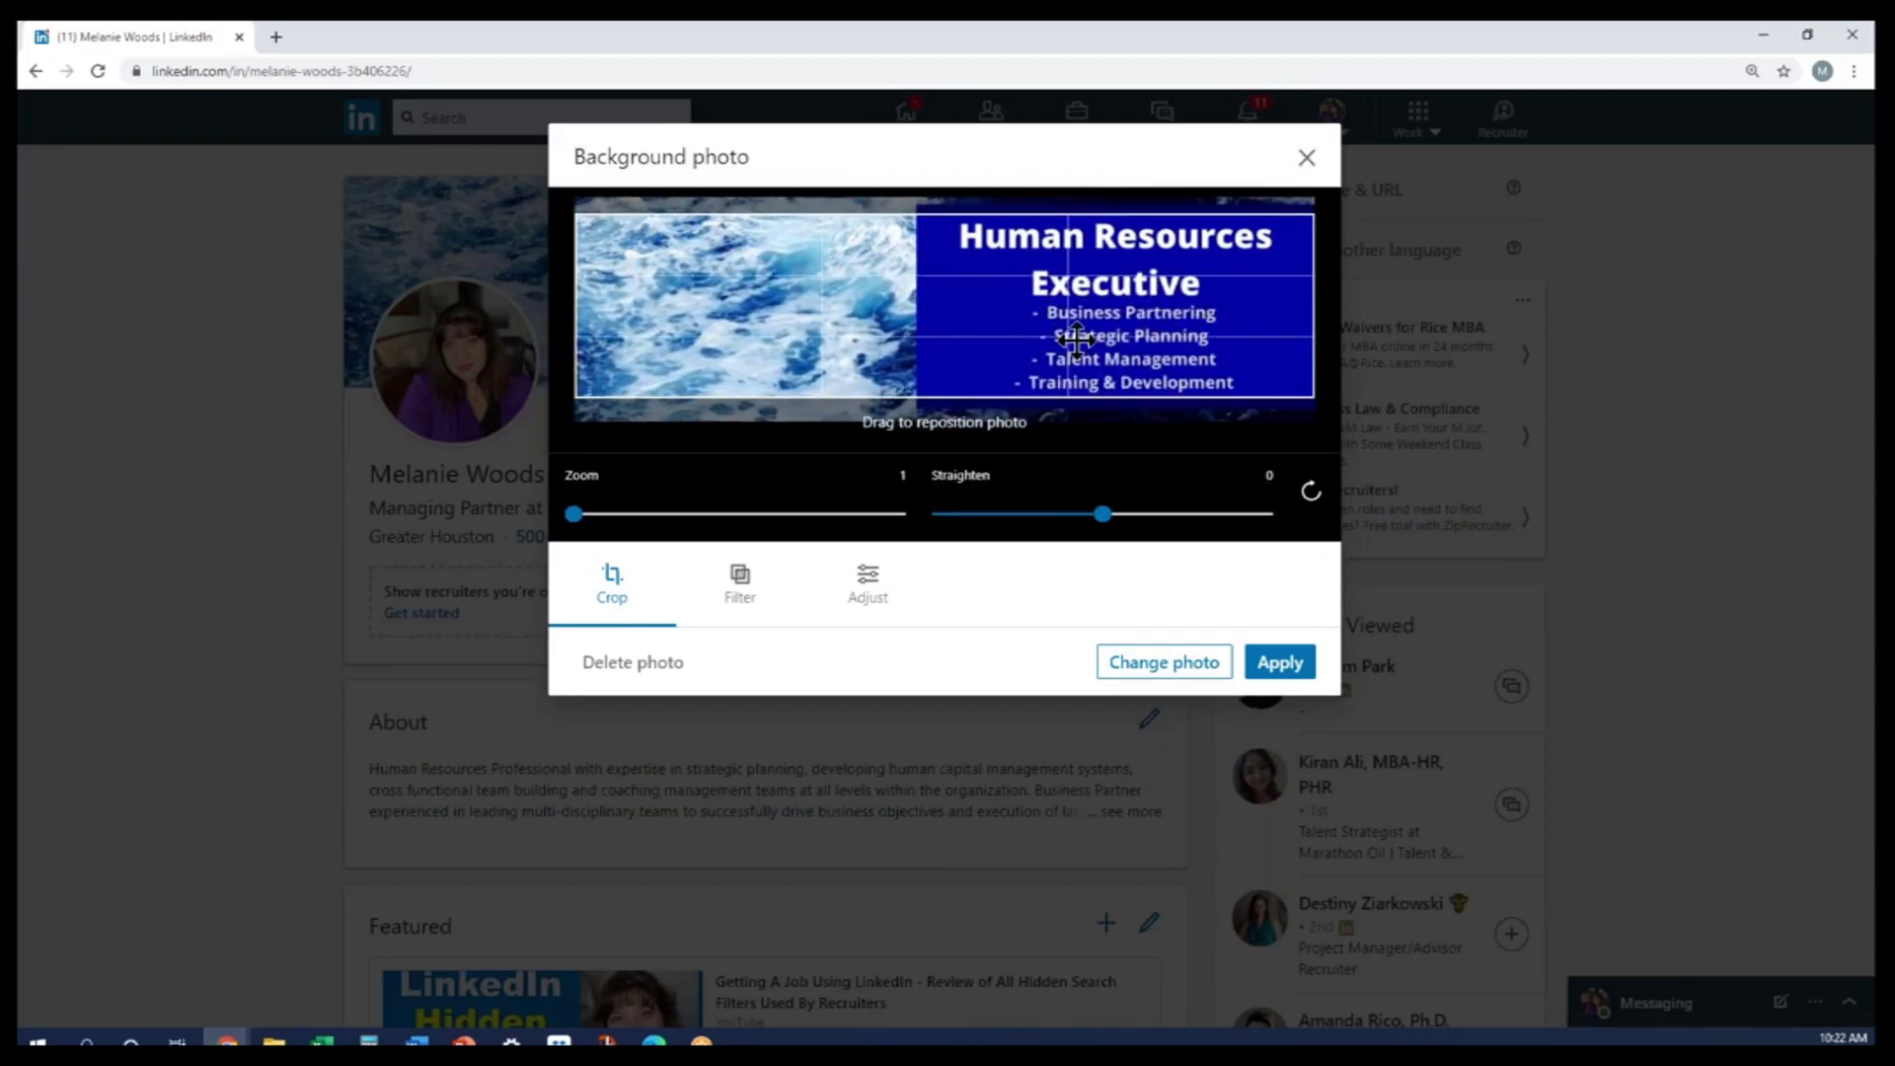
pyautogui.click(1289, 671)
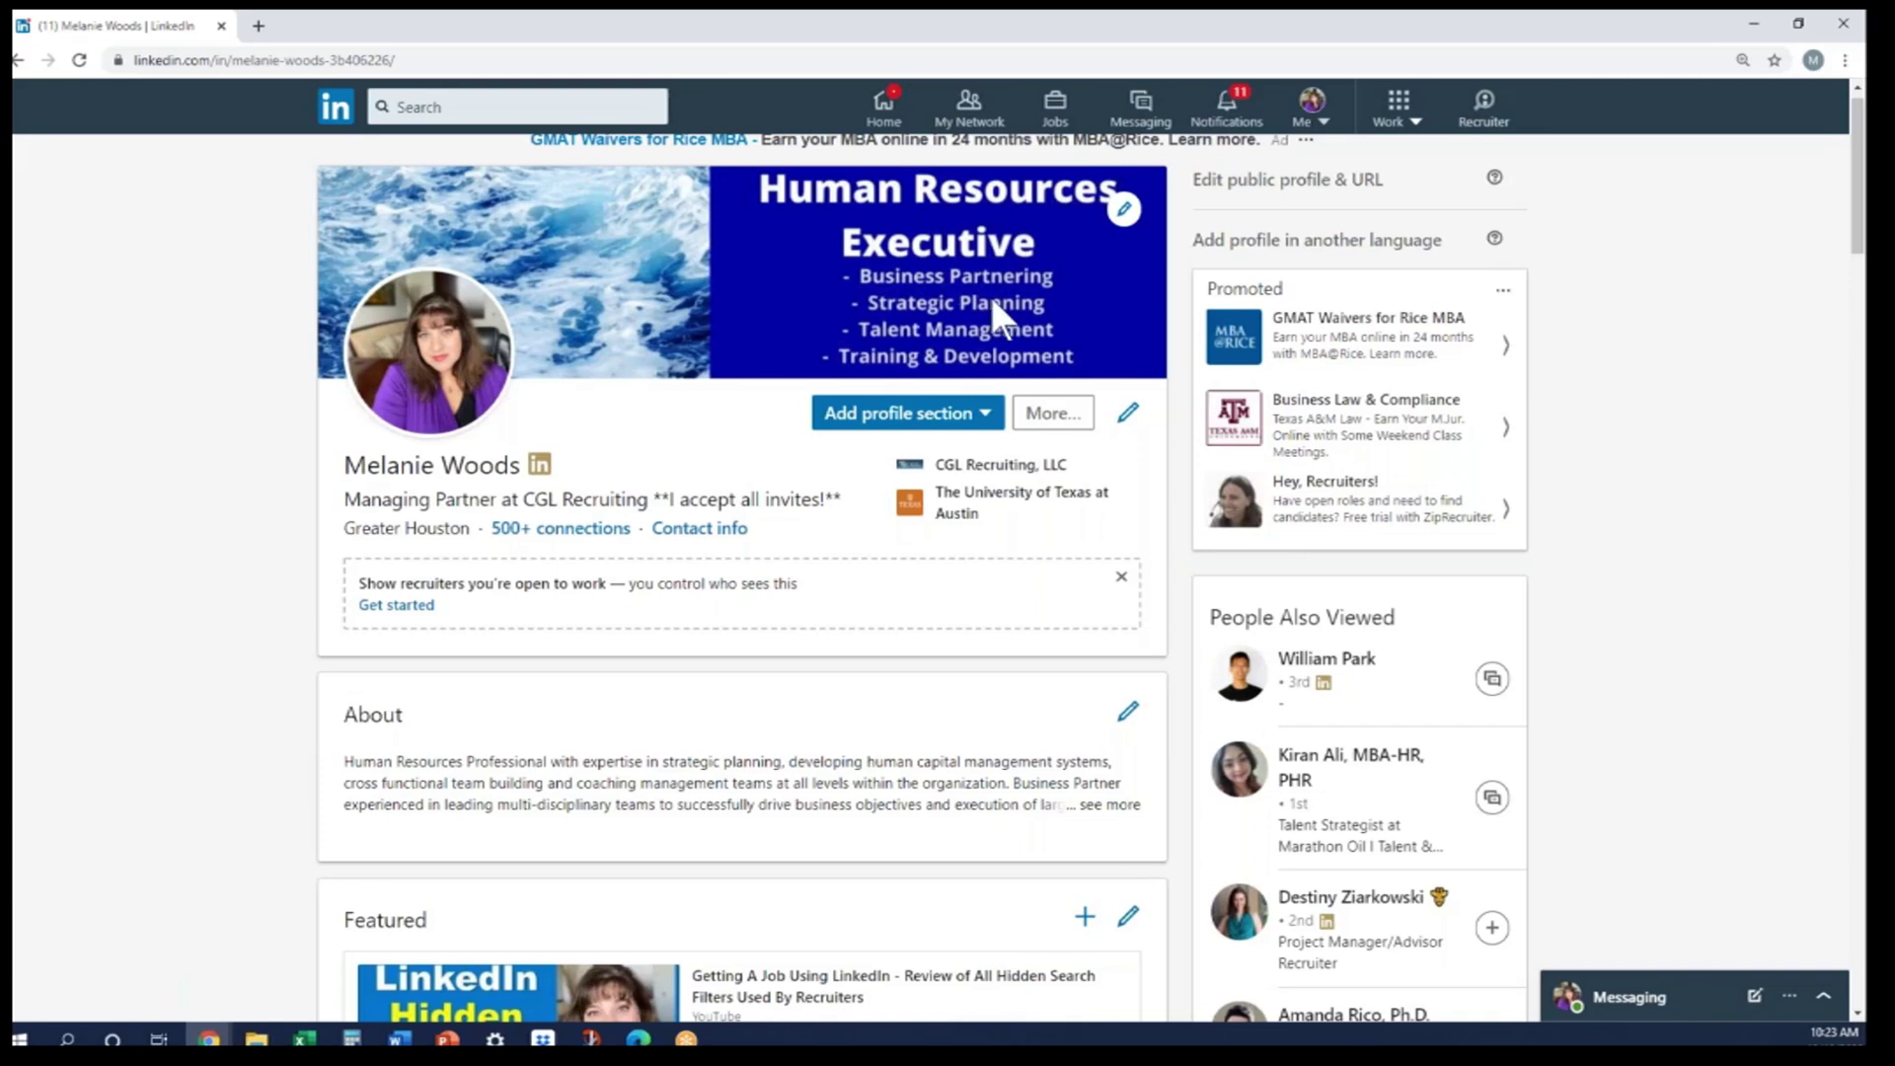
pyautogui.click(1126, 219)
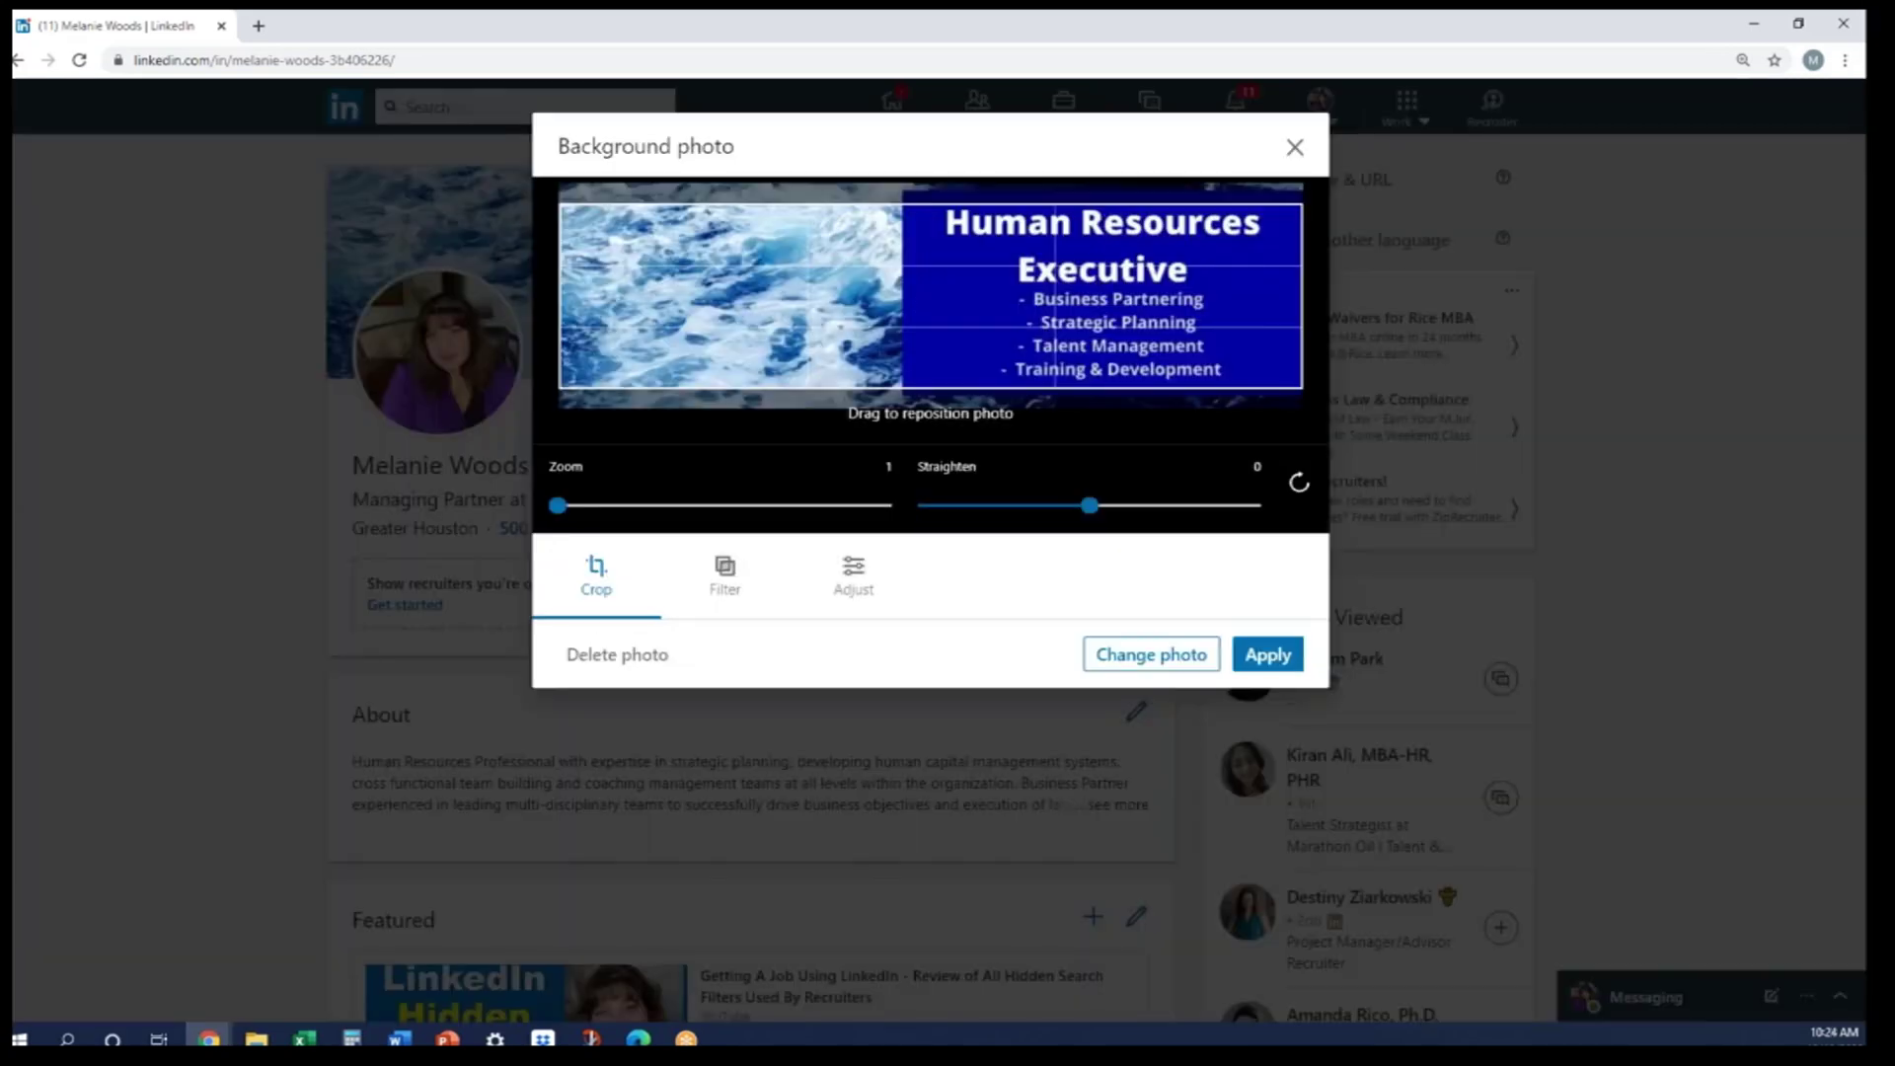
# Step: Replace the background with the CGL Recruiting marketing cityscape photo, then shift it upward
pyautogui.click(1190, 664)
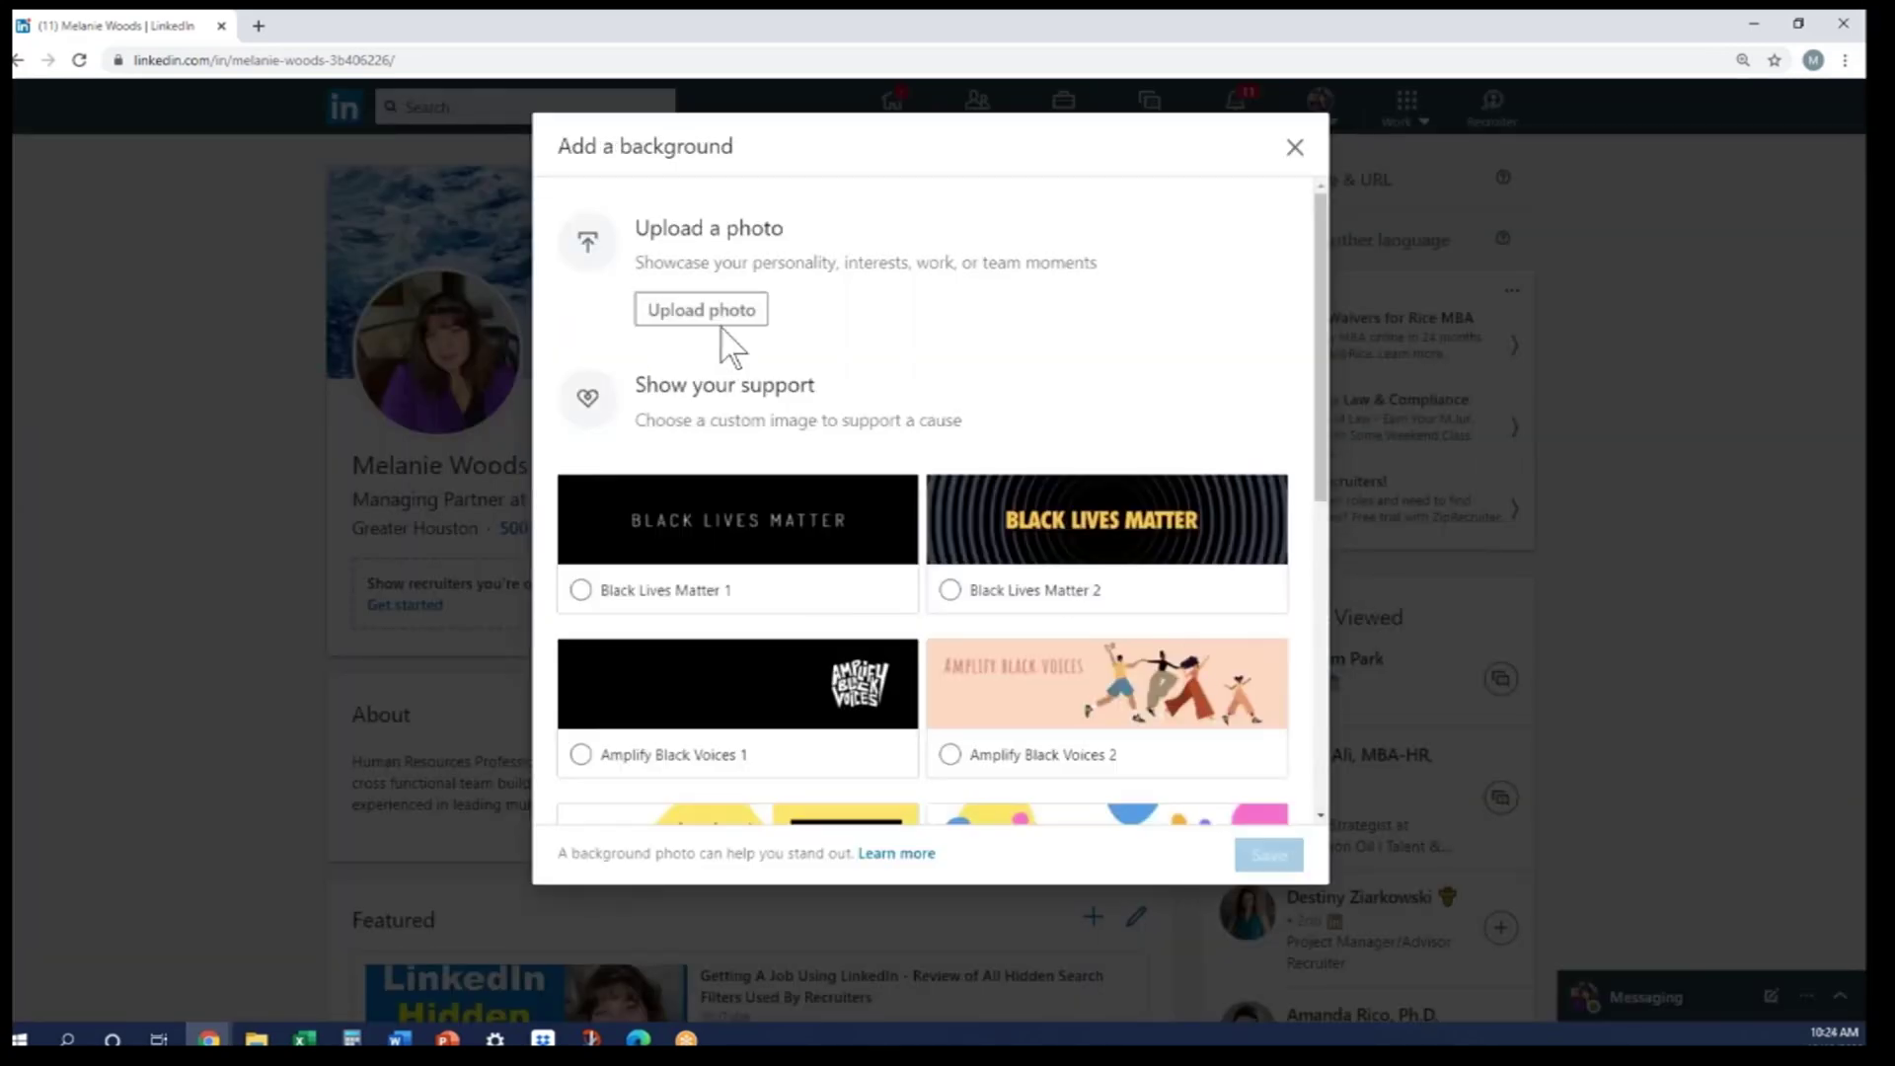
pyautogui.click(726, 312)
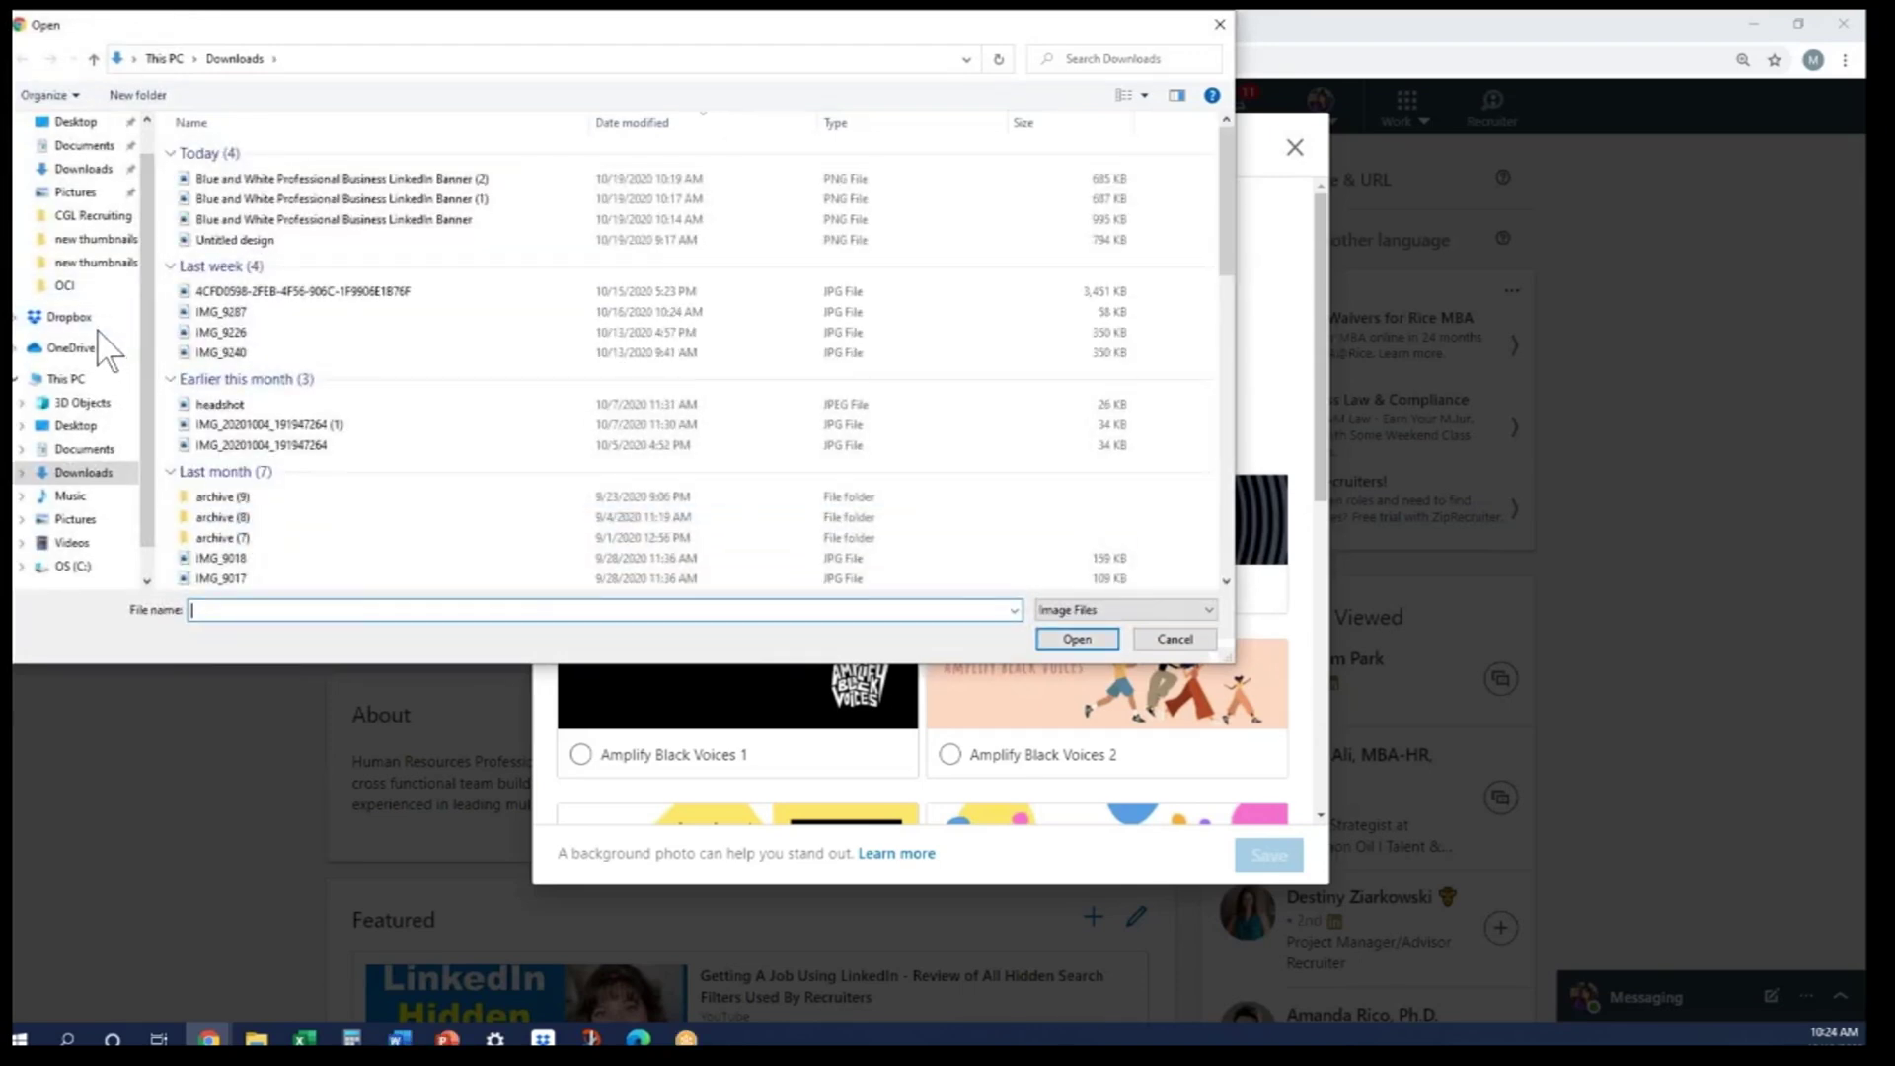
pyautogui.click(111, 219)
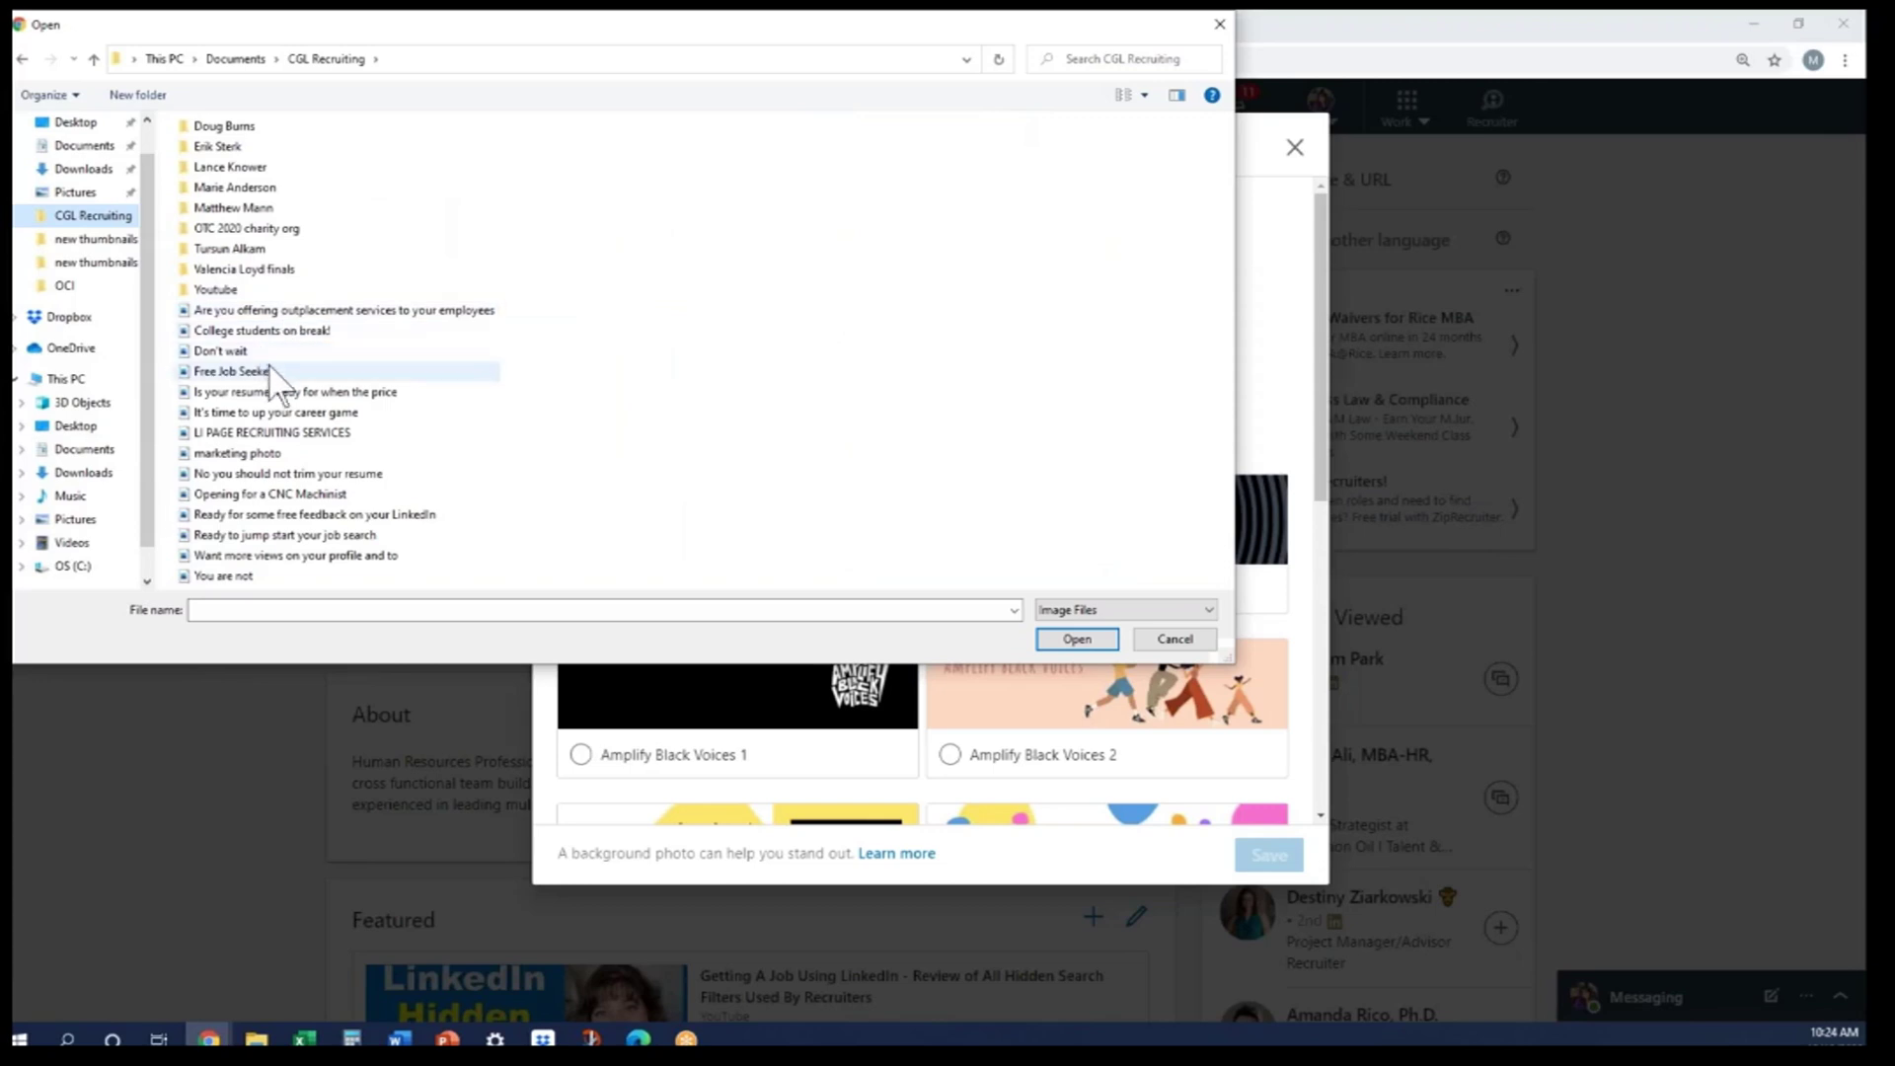
pyautogui.click(242, 453)
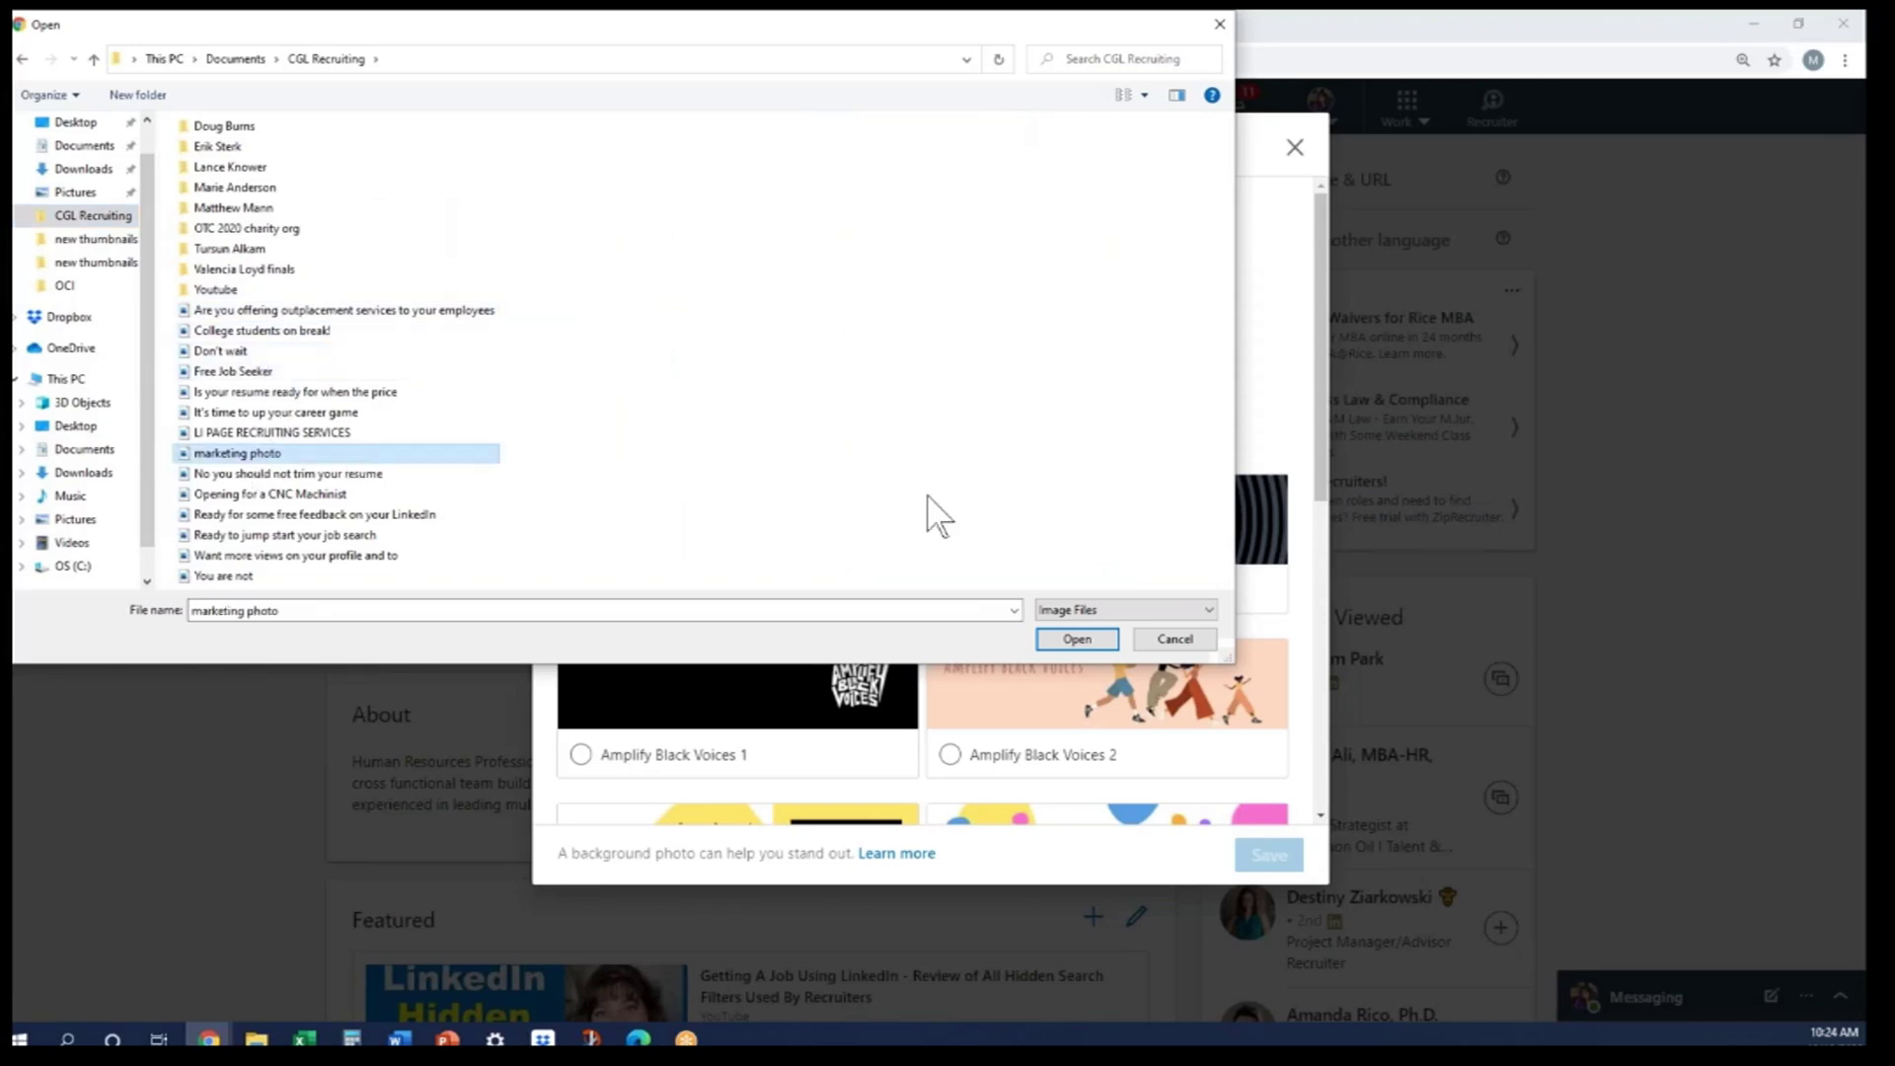
pyautogui.click(1080, 638)
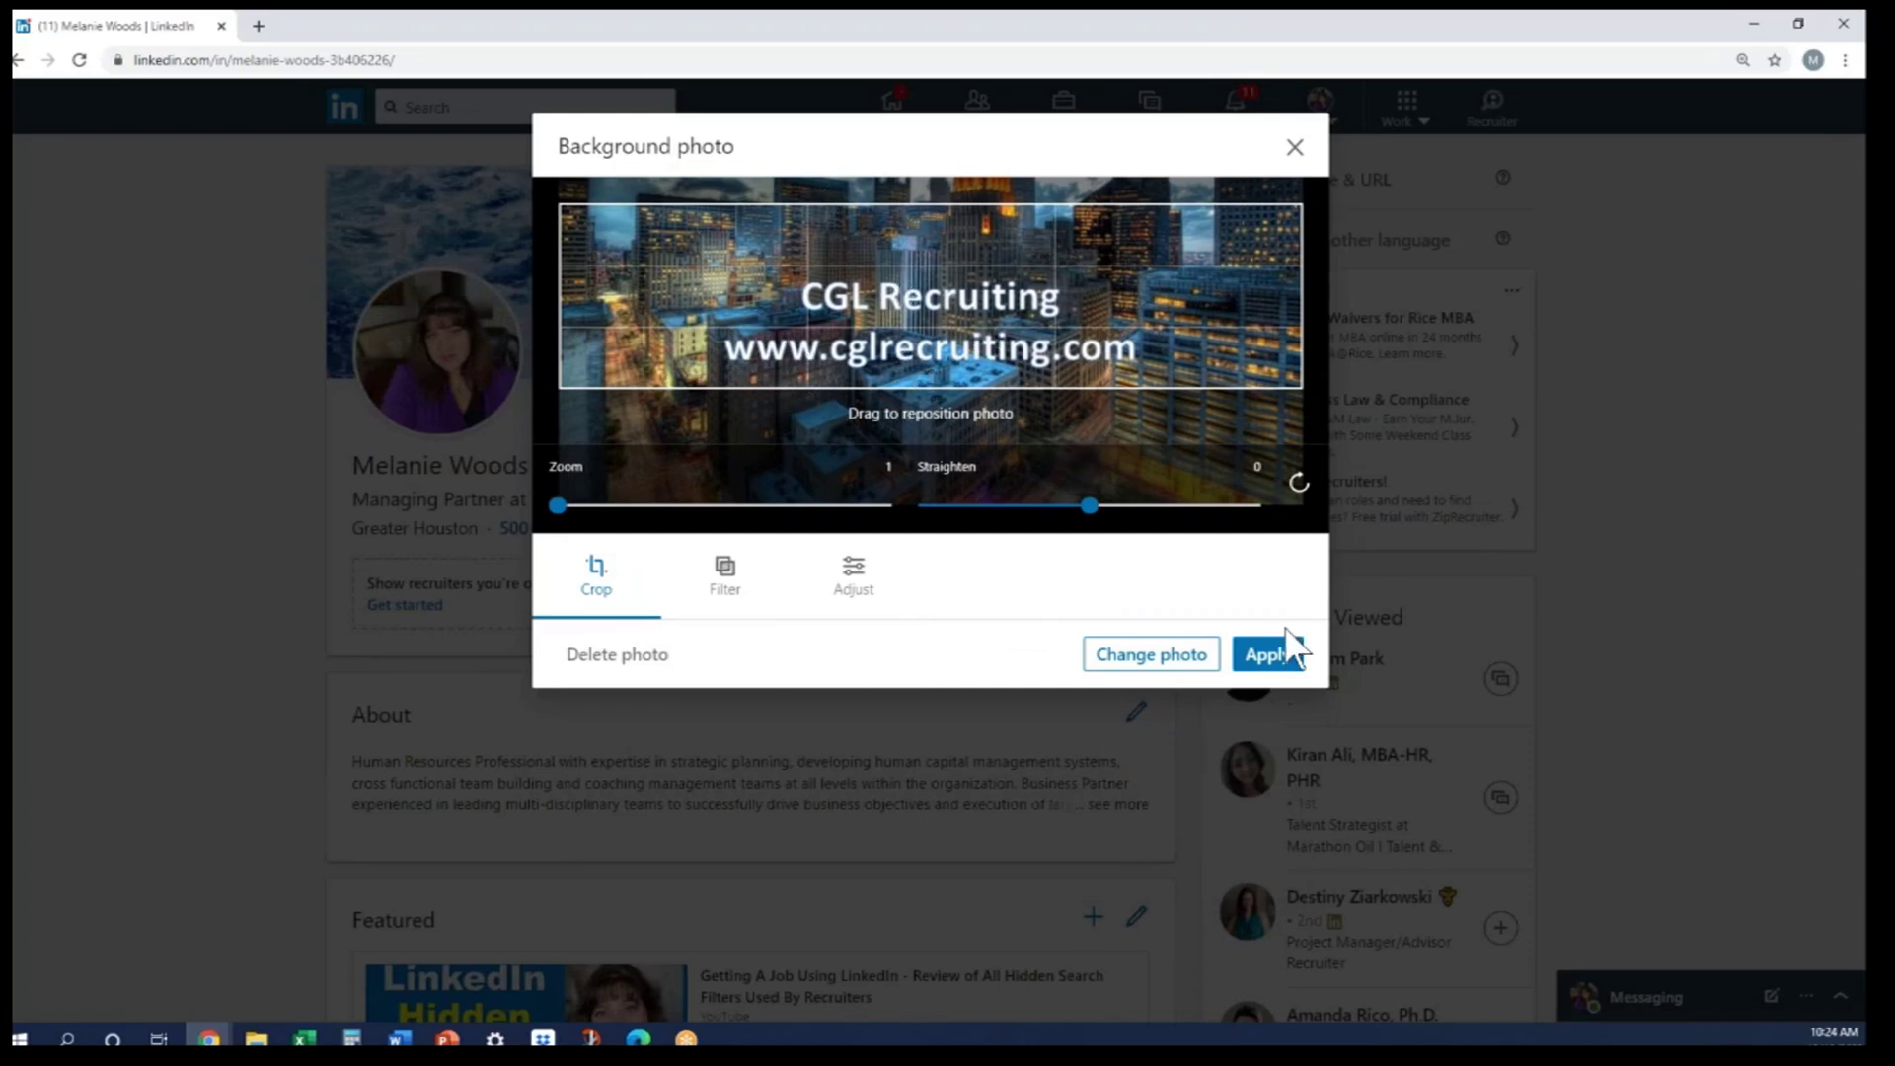
pyautogui.click(1288, 666)
pyautogui.click(1288, 666)
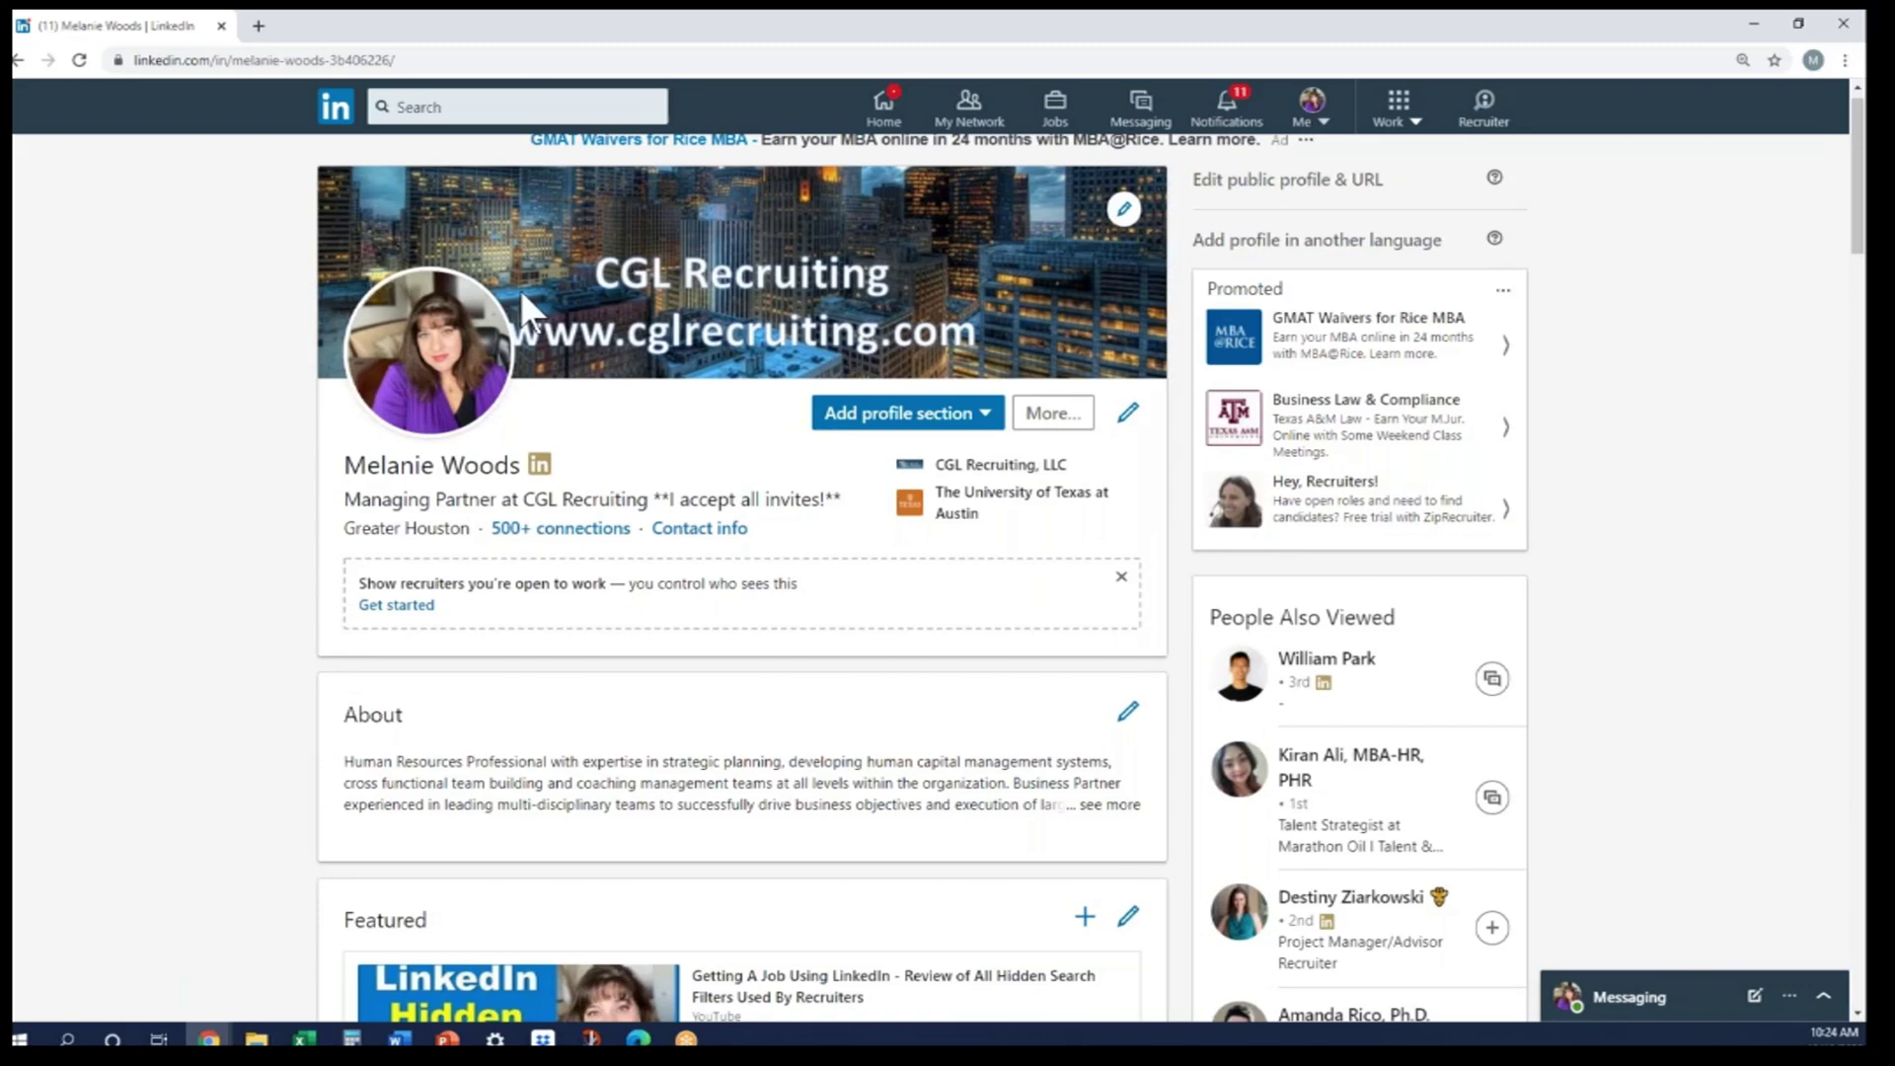
pyautogui.click(1123, 208)
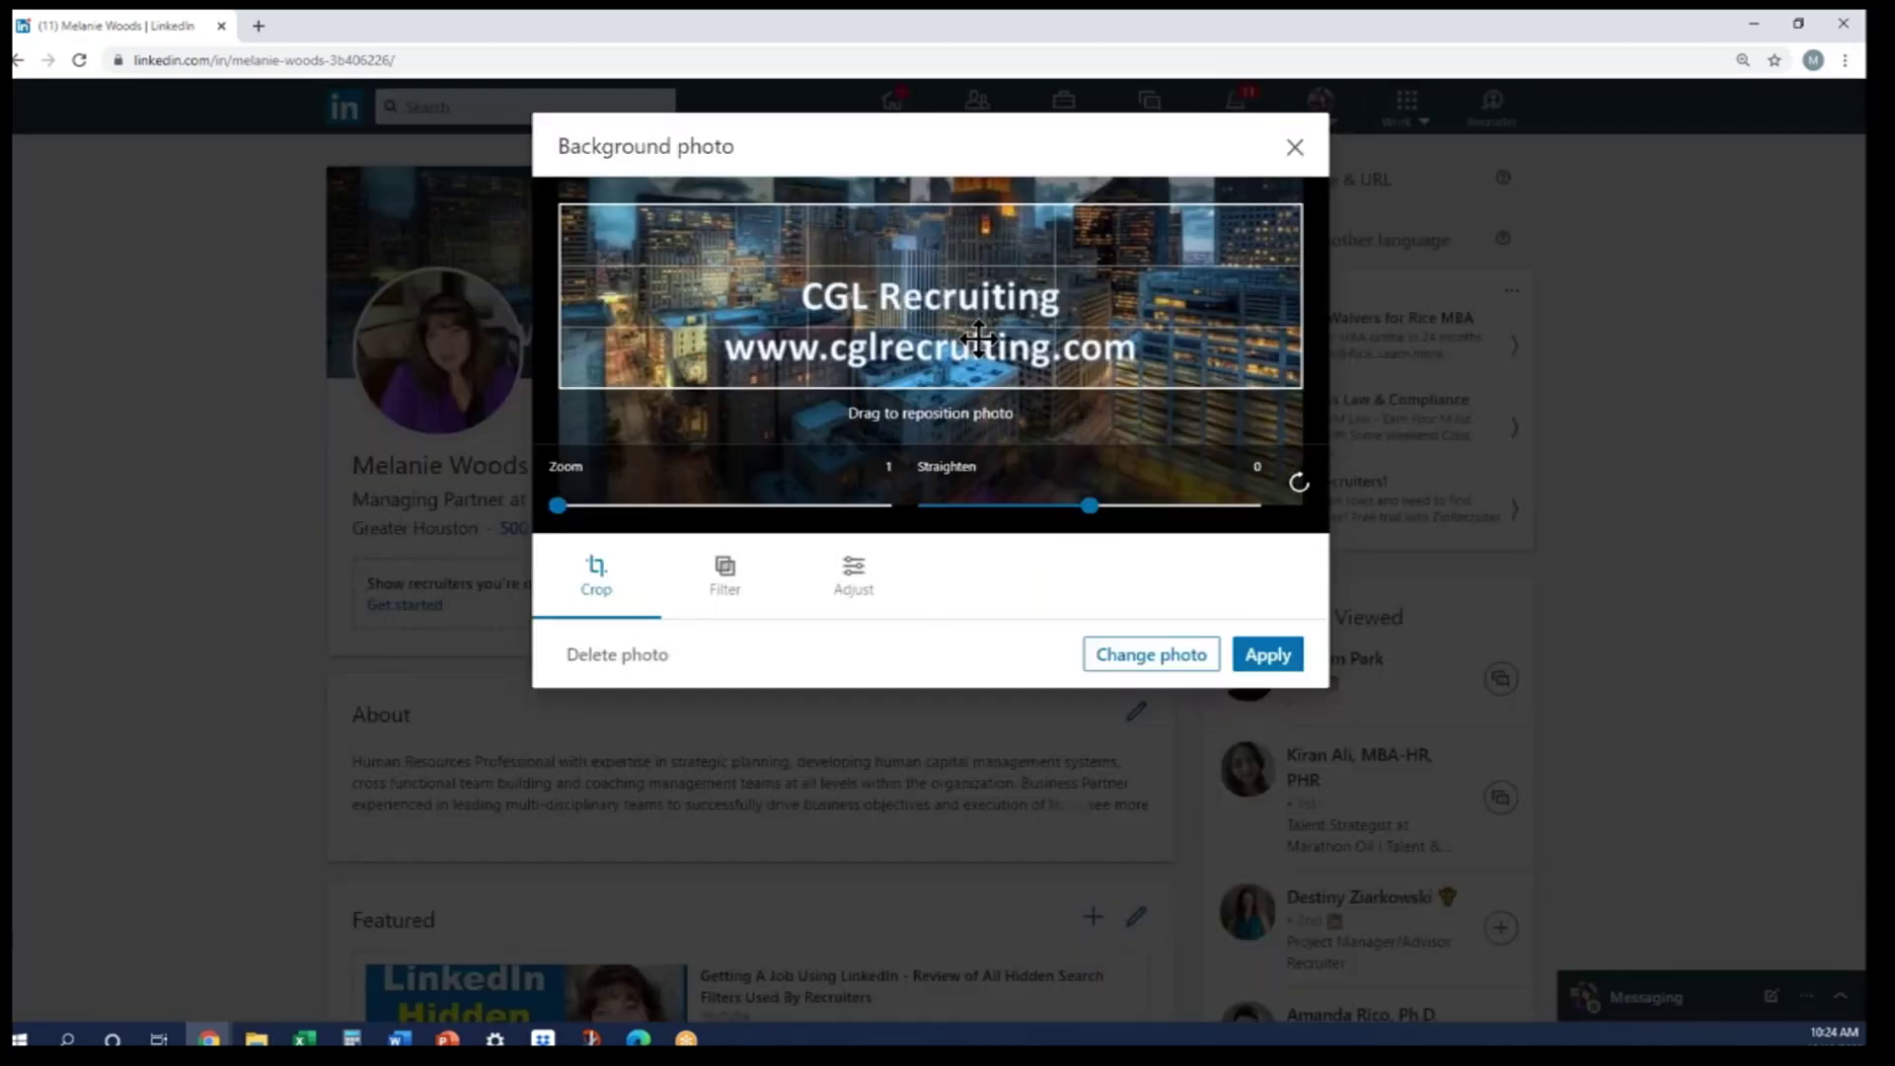
pyautogui.moveTo(904, 337); pyautogui.dragTo(901, 284)
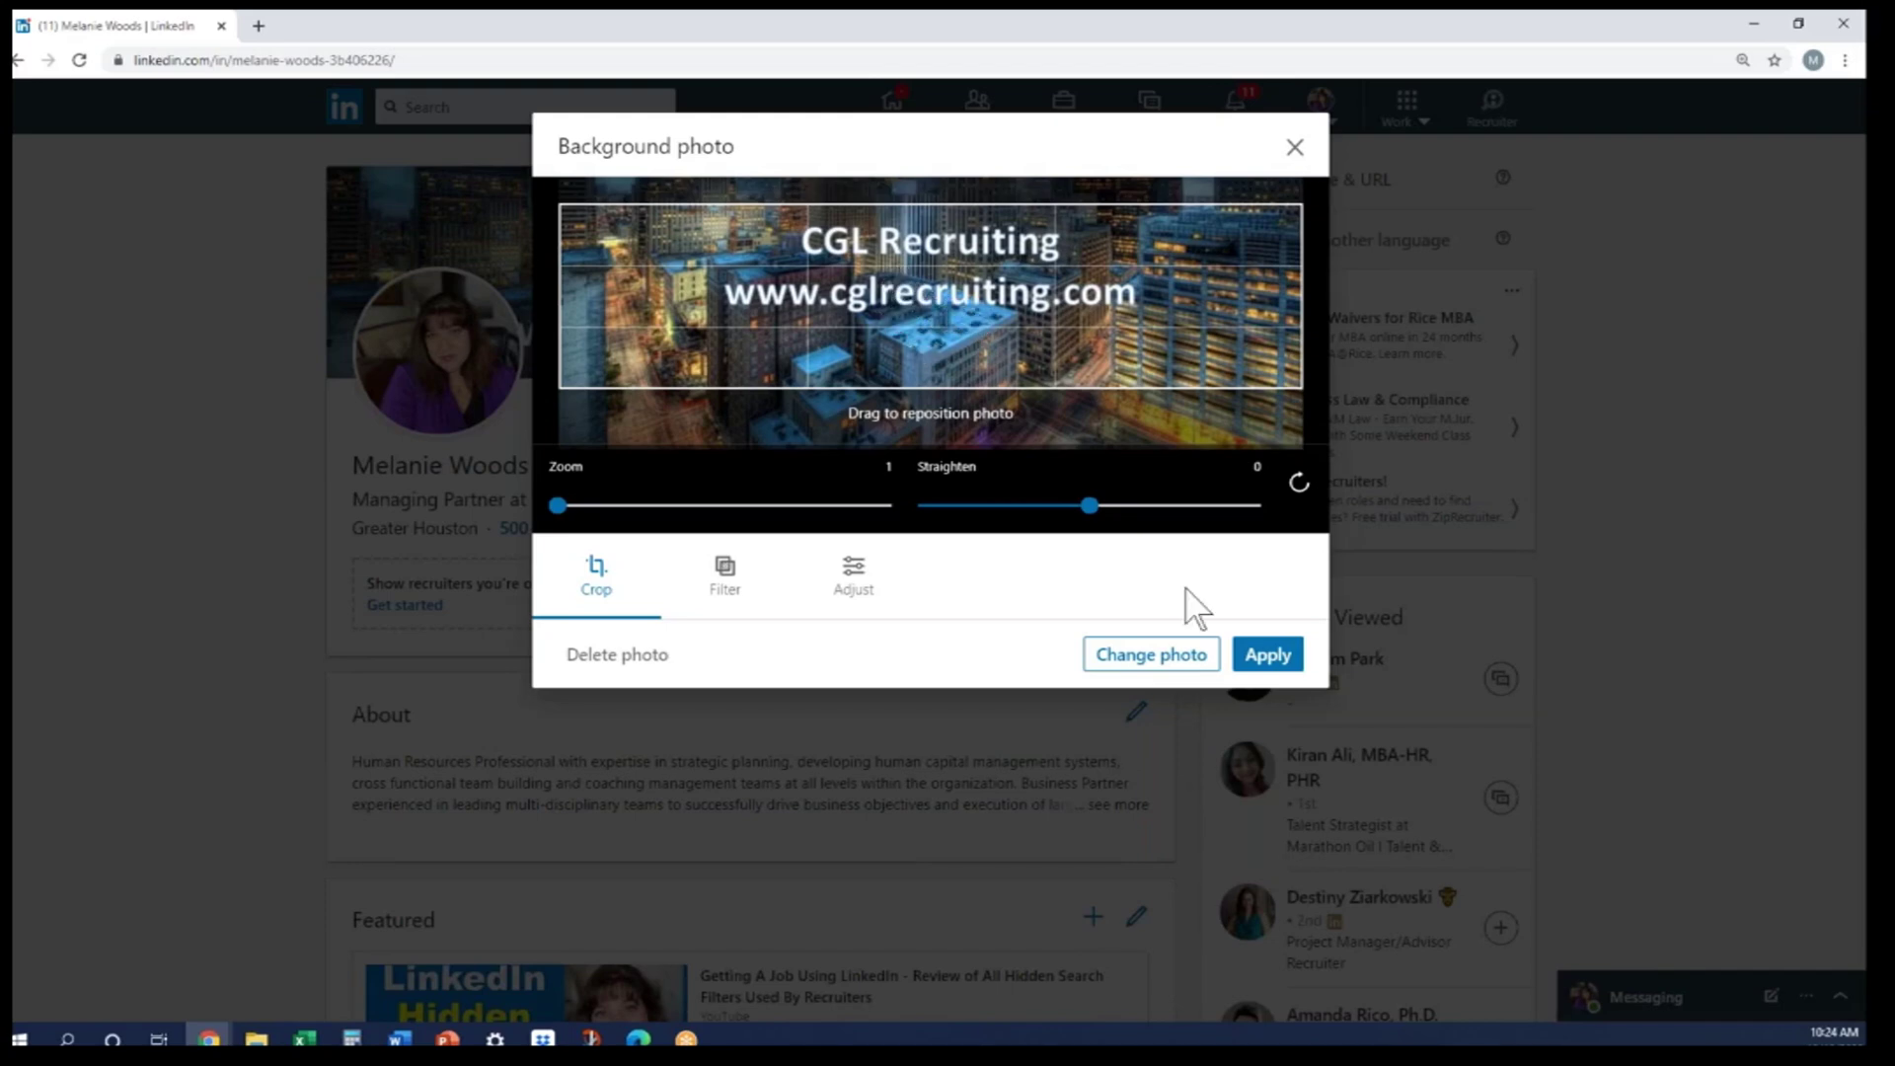
# Step: Save the upward-shifted CGL Recruiting cityscape banner as the profile background
pyautogui.click(1267, 655)
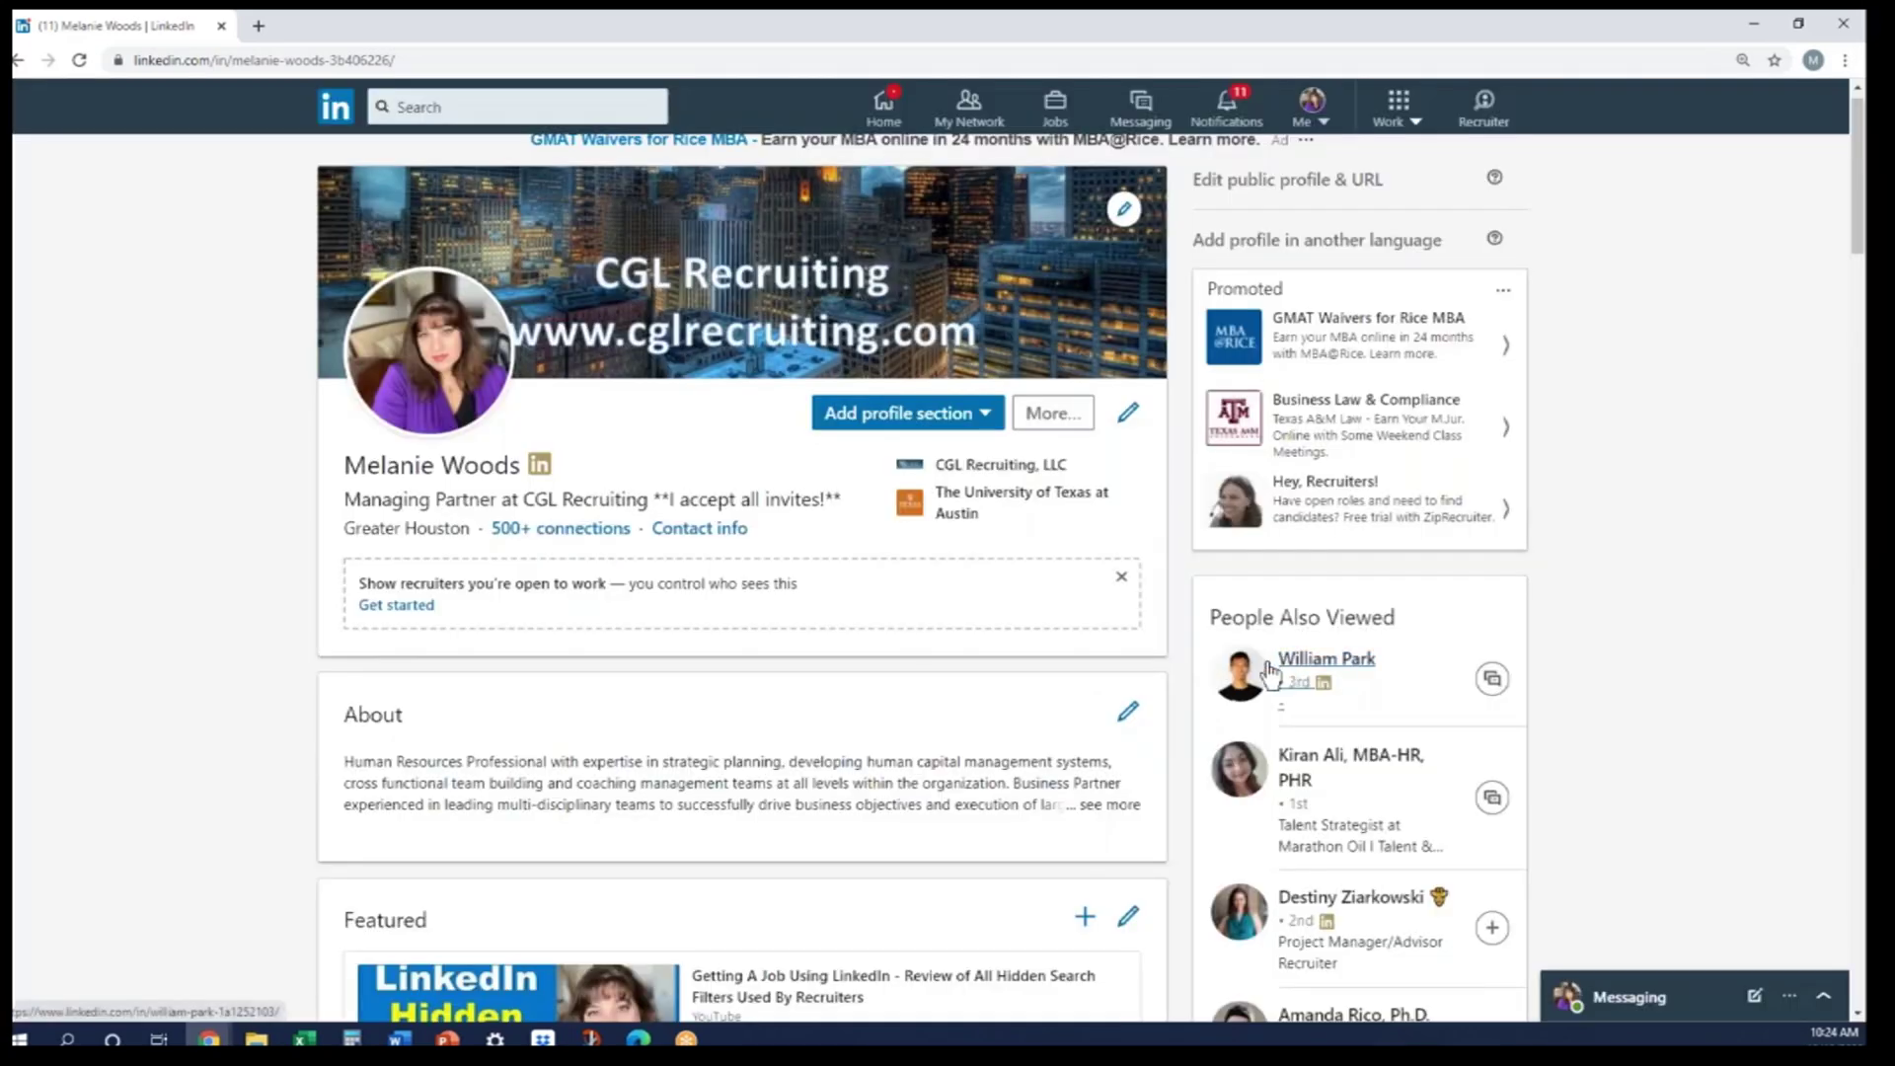